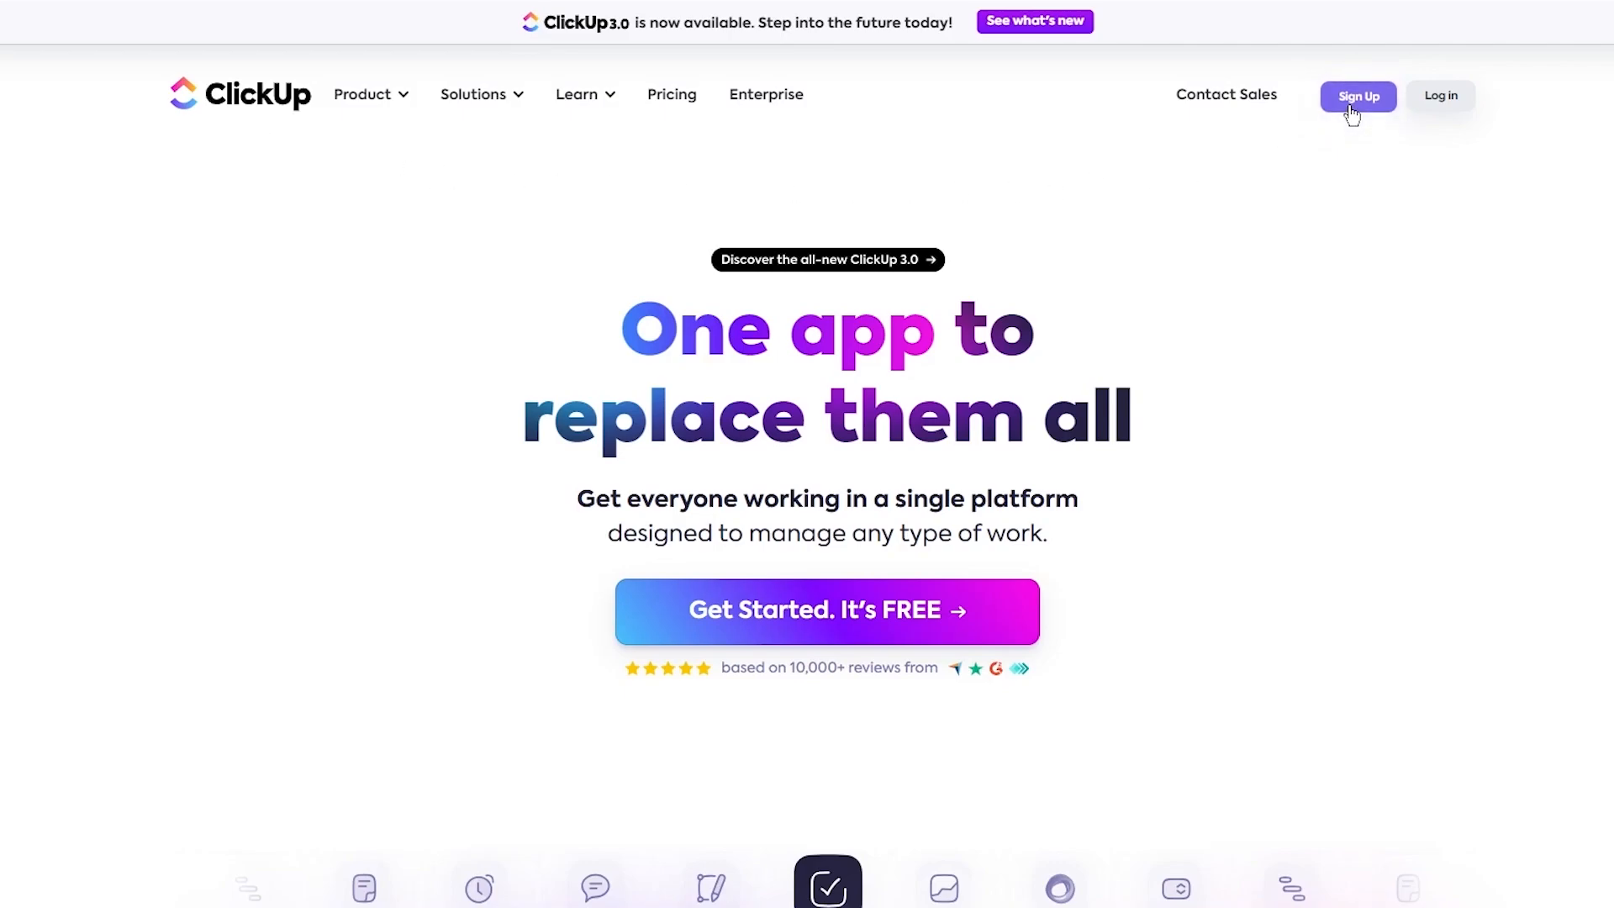
Step: Scroll through the ClickUp homepage and start the free sign-up
scroll(779, 375, down, 7)
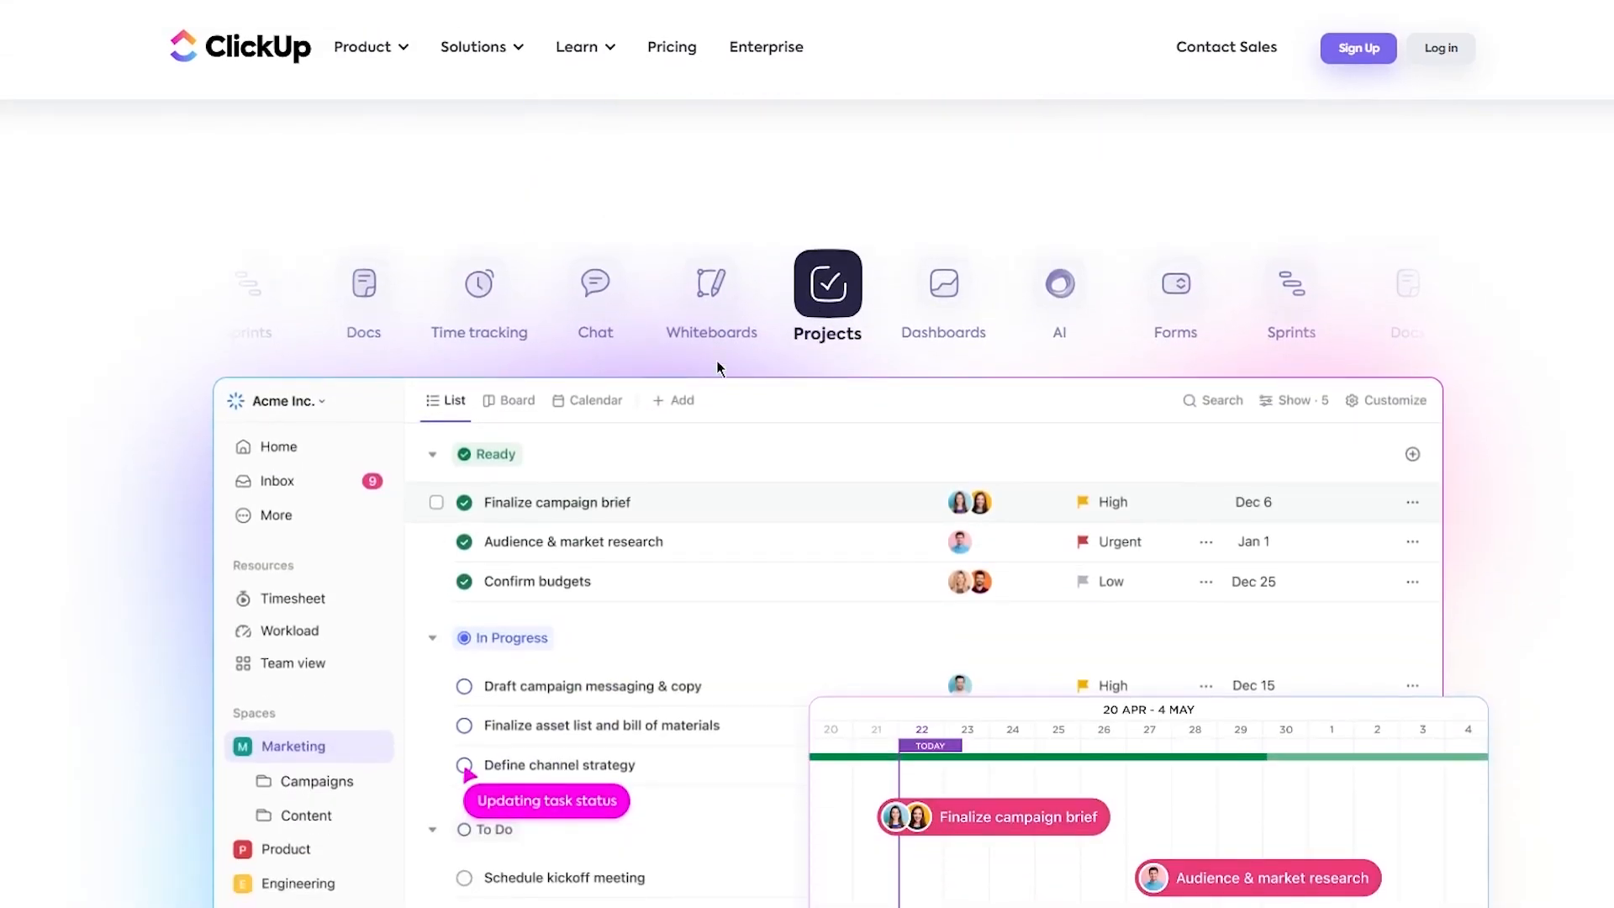
scroll(383, 344, down, 2)
scroll(395, 340, up, 2)
scroll(740, 301, down, 5)
scroll(346, 473, down, 11)
scroll(261, 324, up, 18)
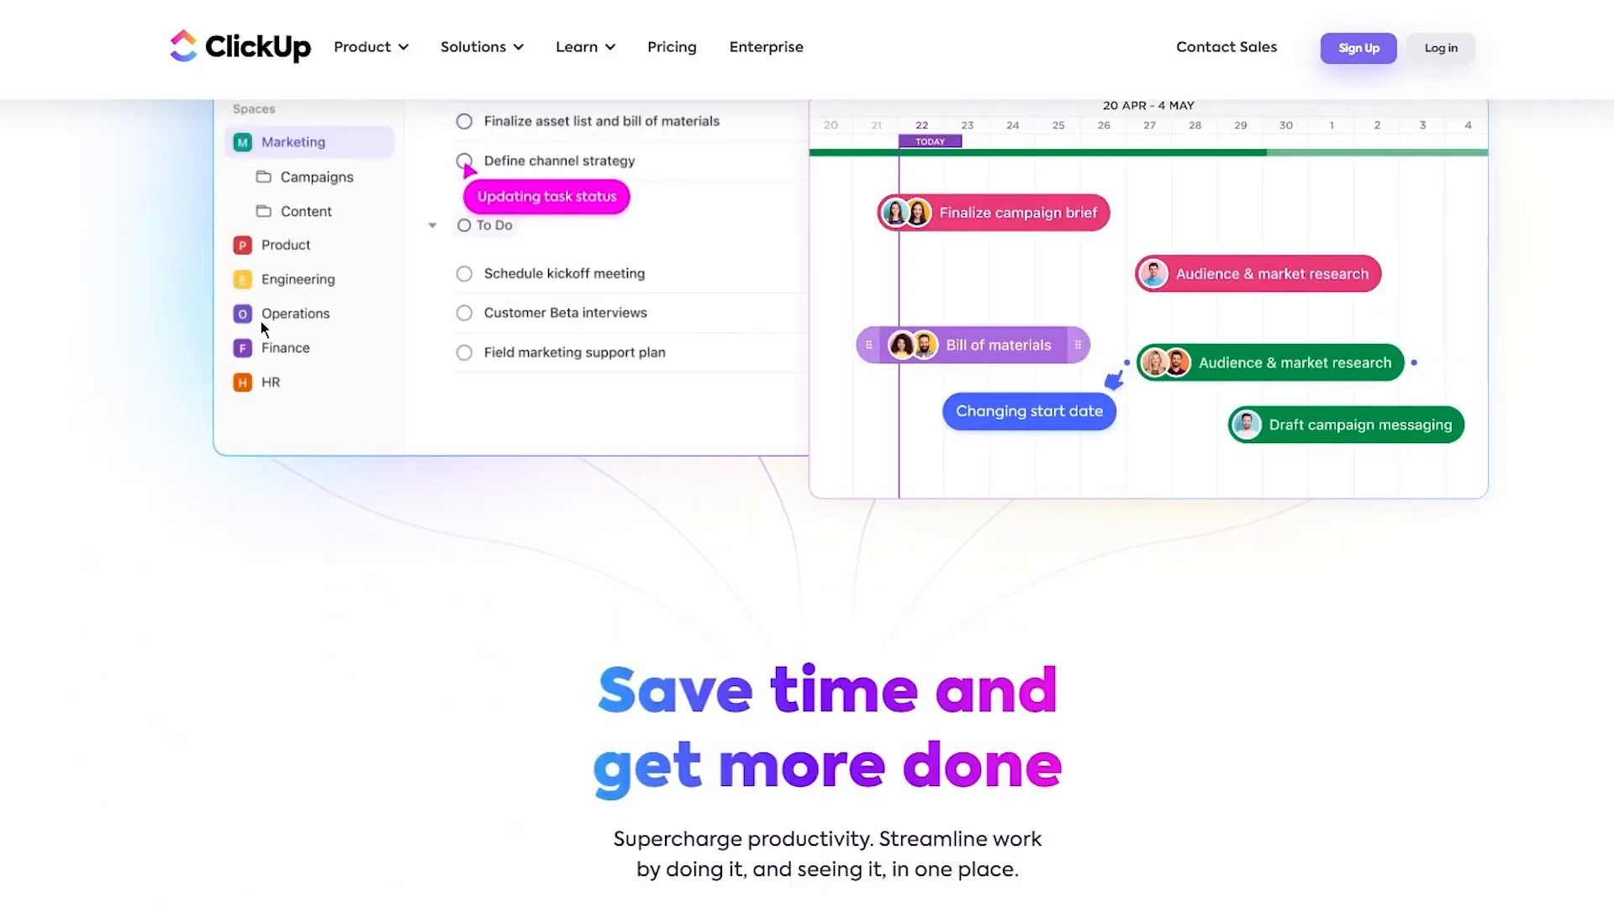
scroll(261, 328, up, 4)
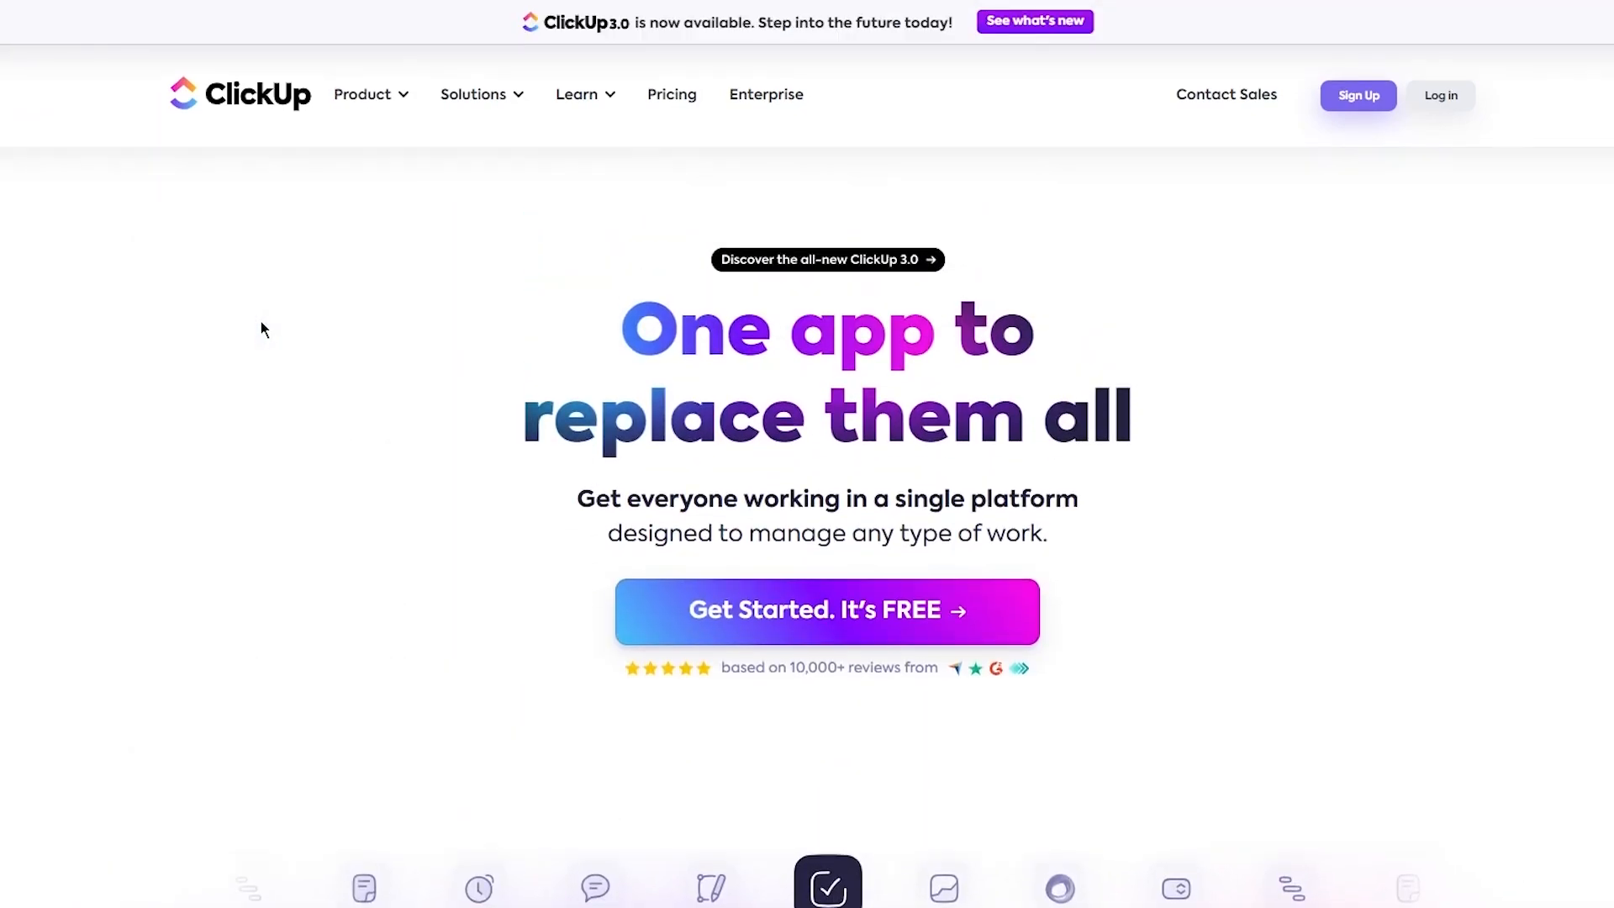
click(1356, 98)
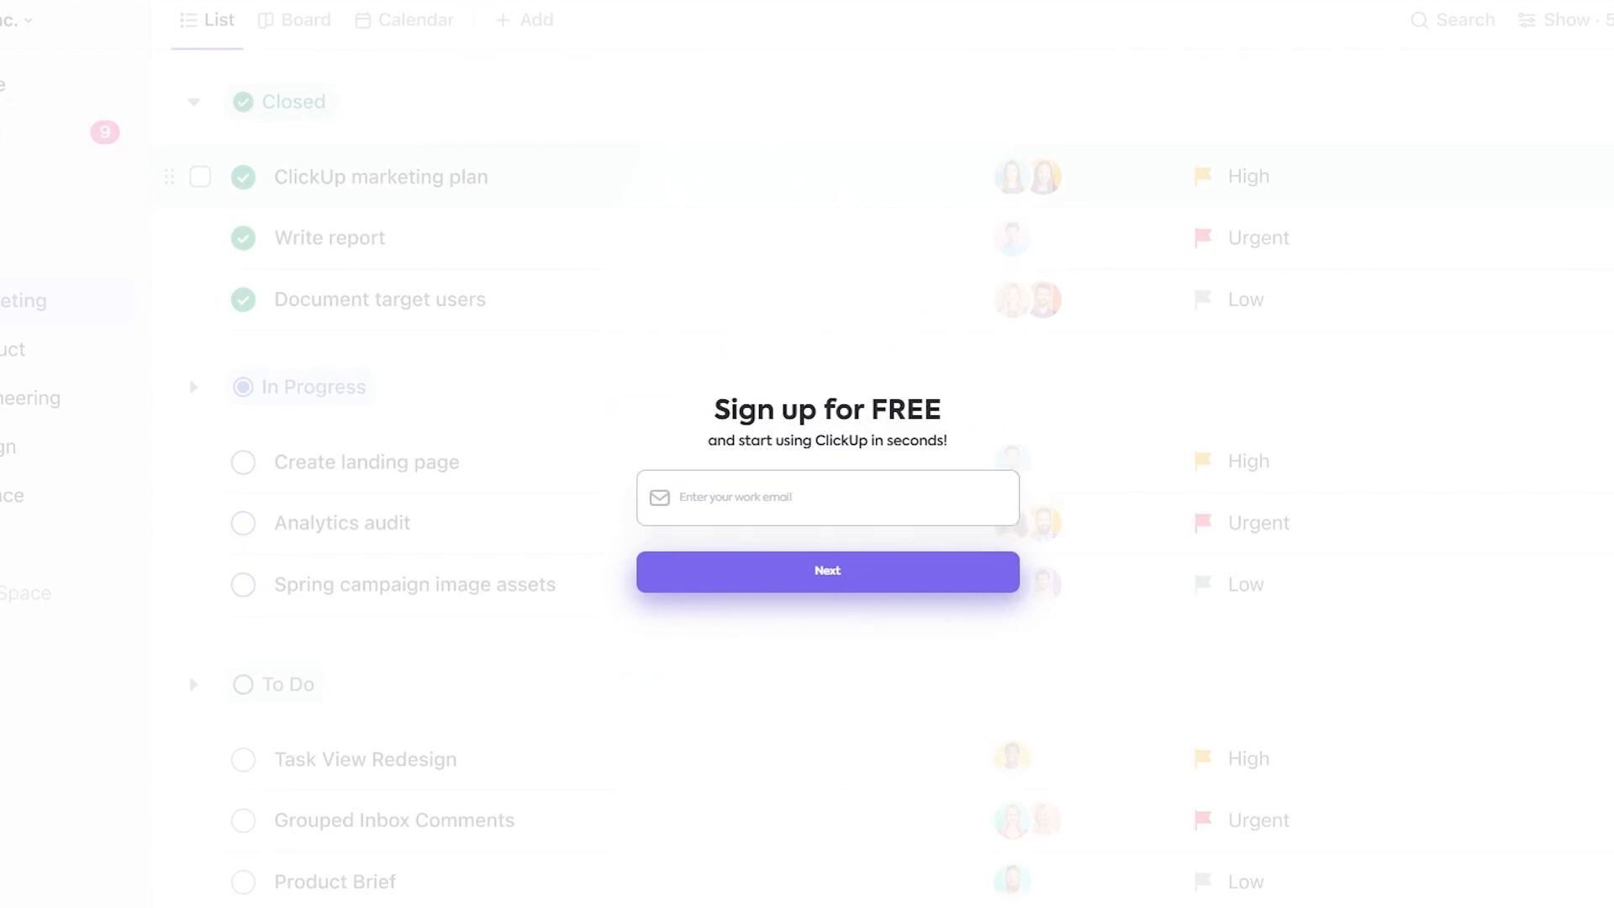
Step: Paste the work e-mail address into the sign-up form and submit it
click(750, 506)
right_click(749, 504)
click(799, 652)
click(752, 570)
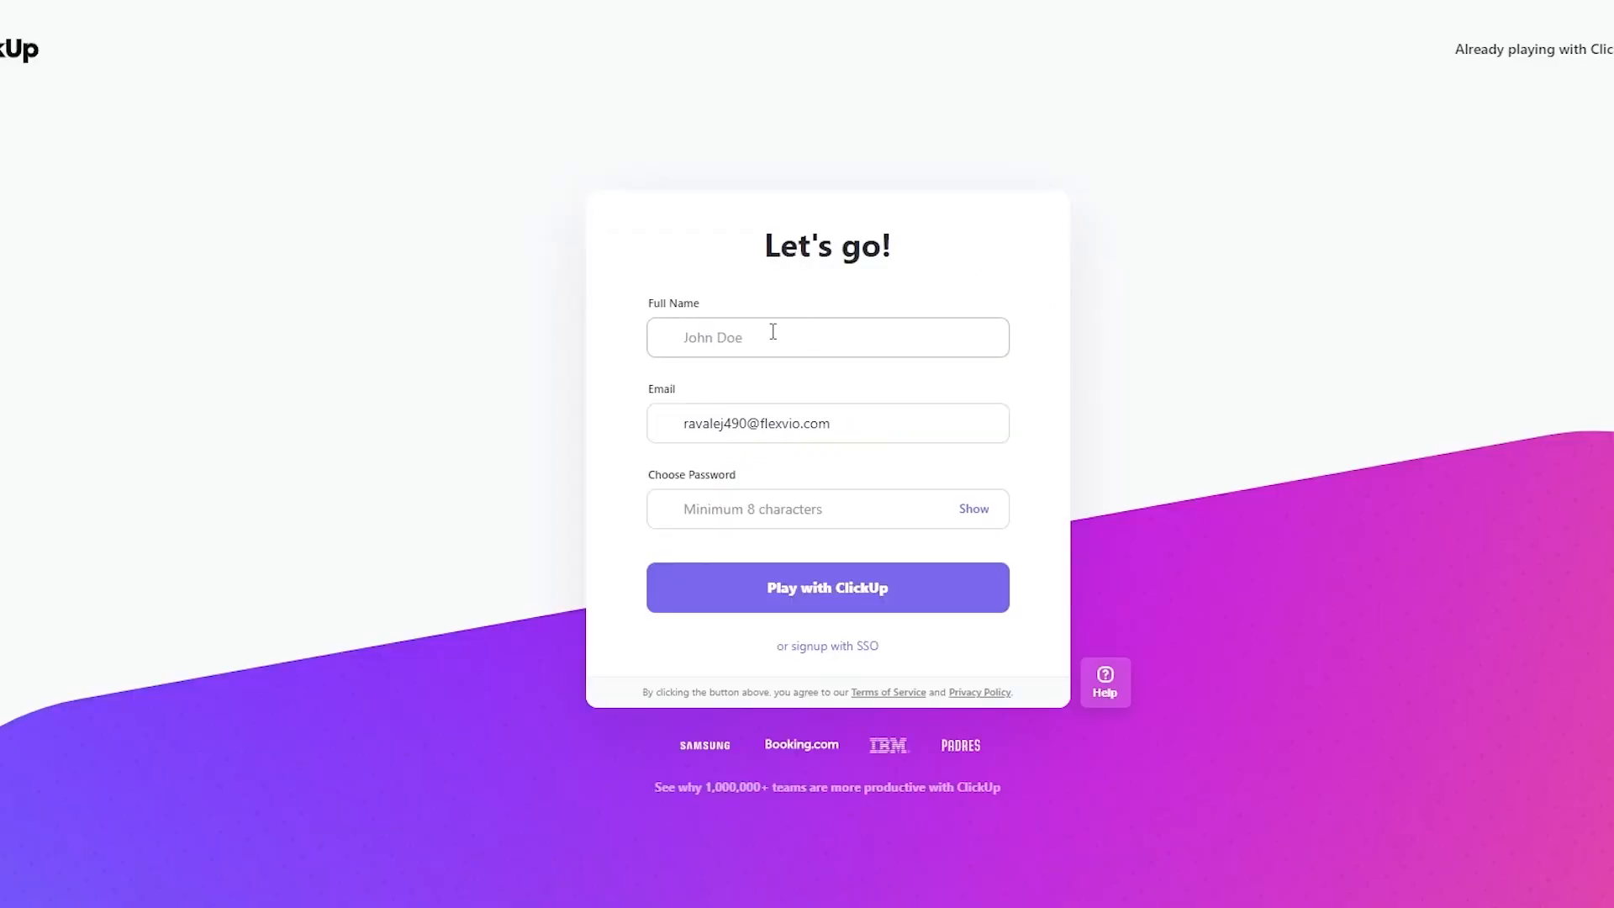
Step: Autofill the full name, set a password, create the account and enter the e-mailed confirmation code
click(771, 332)
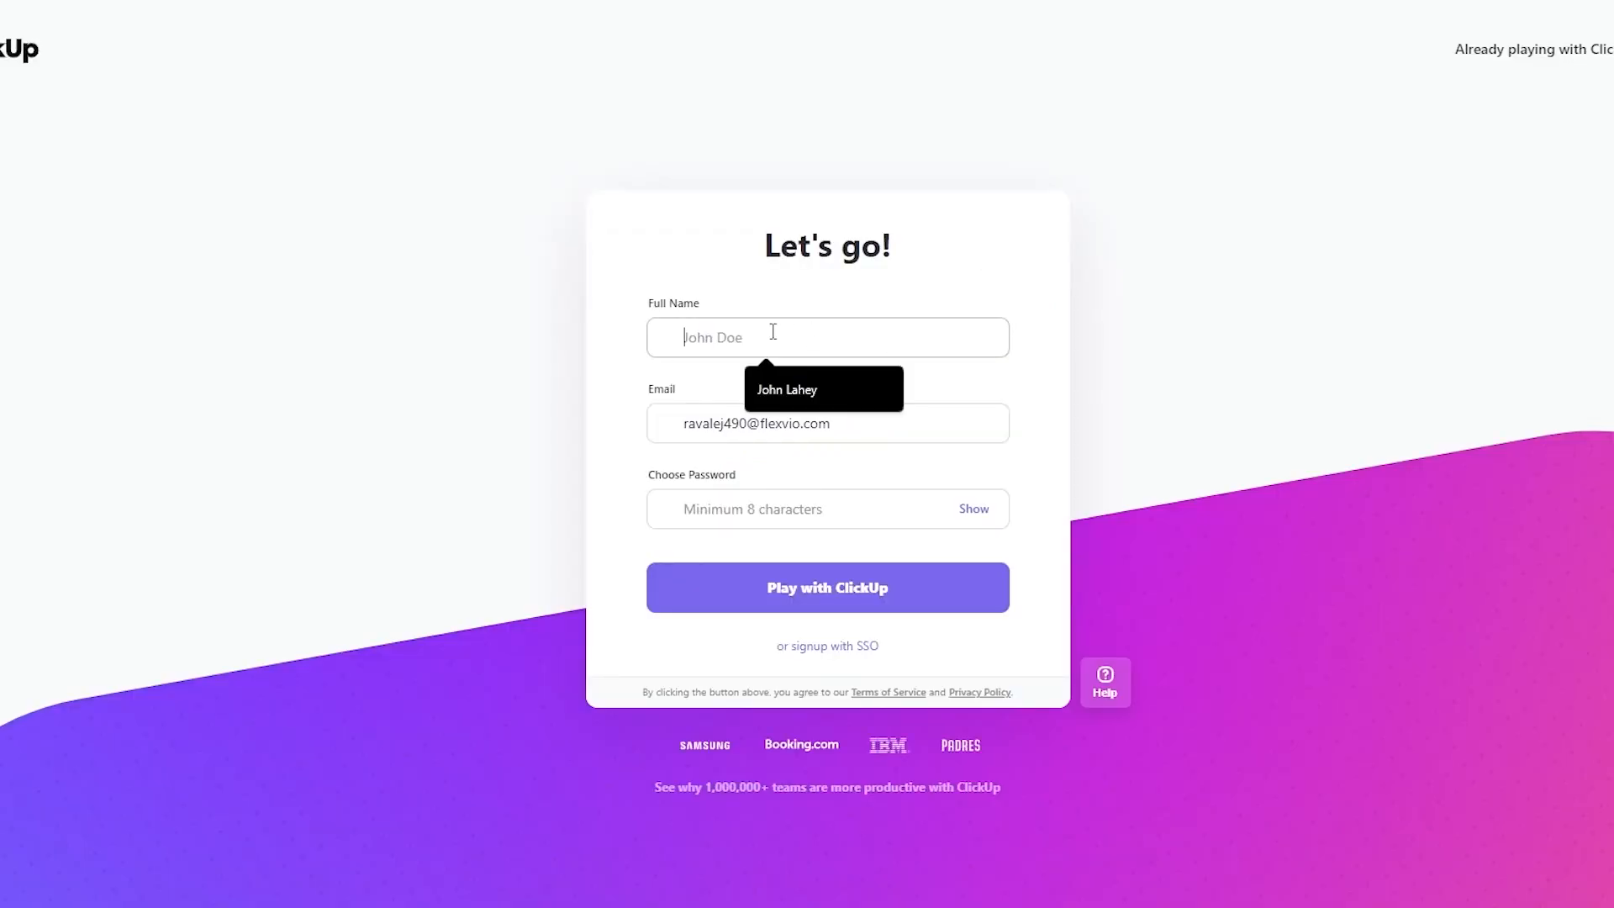
click(814, 398)
click(766, 502)
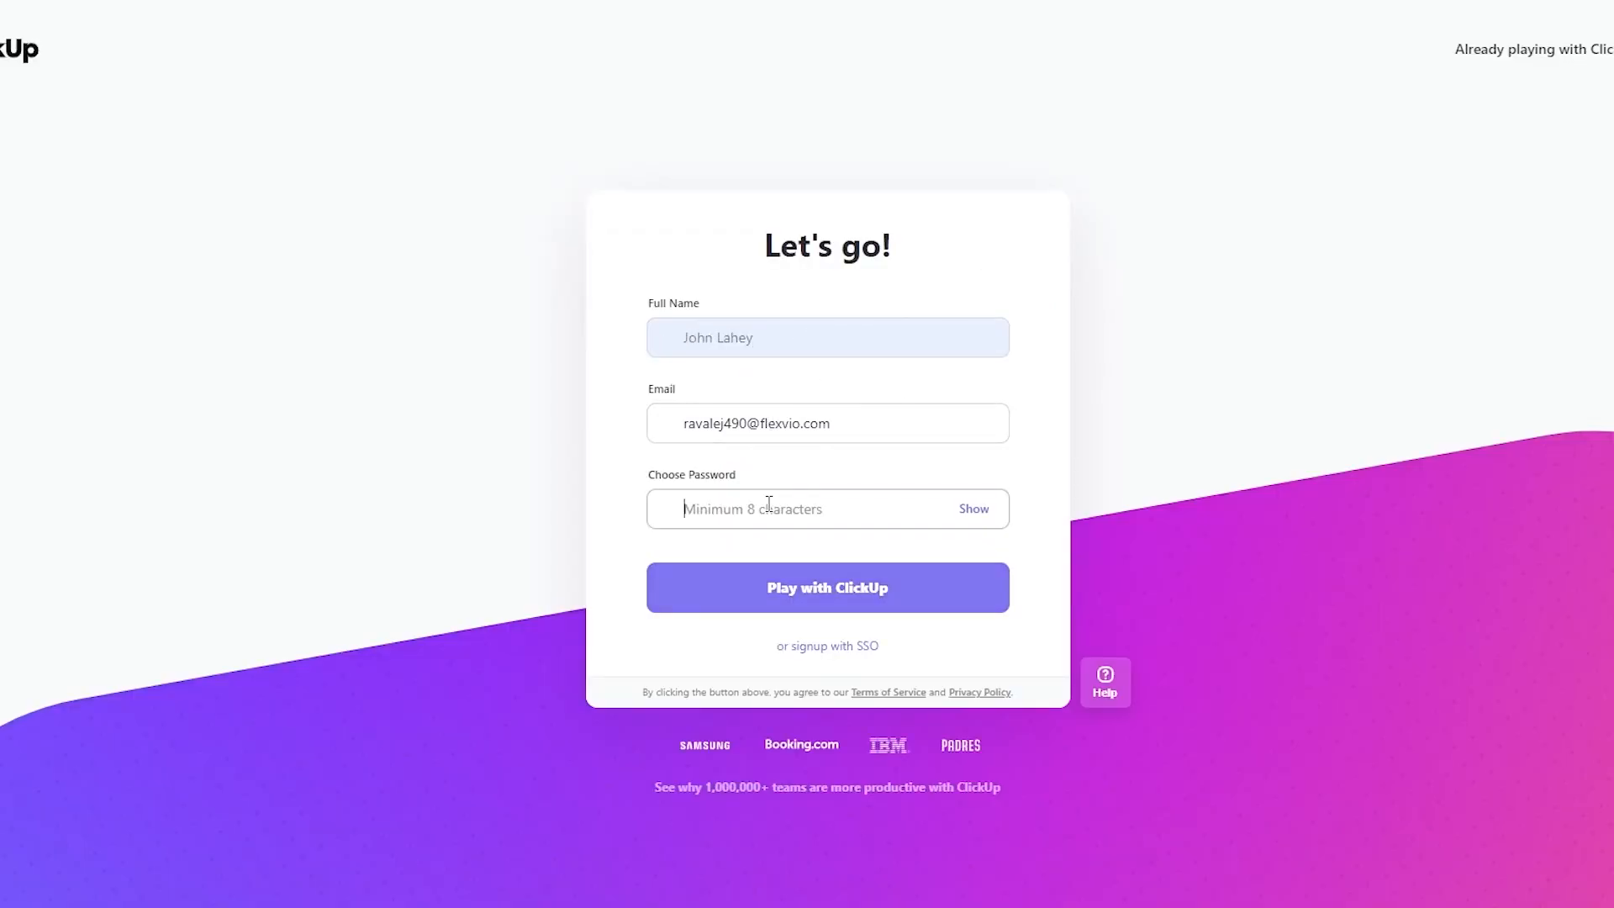
text(•••••••••)
click(780, 593)
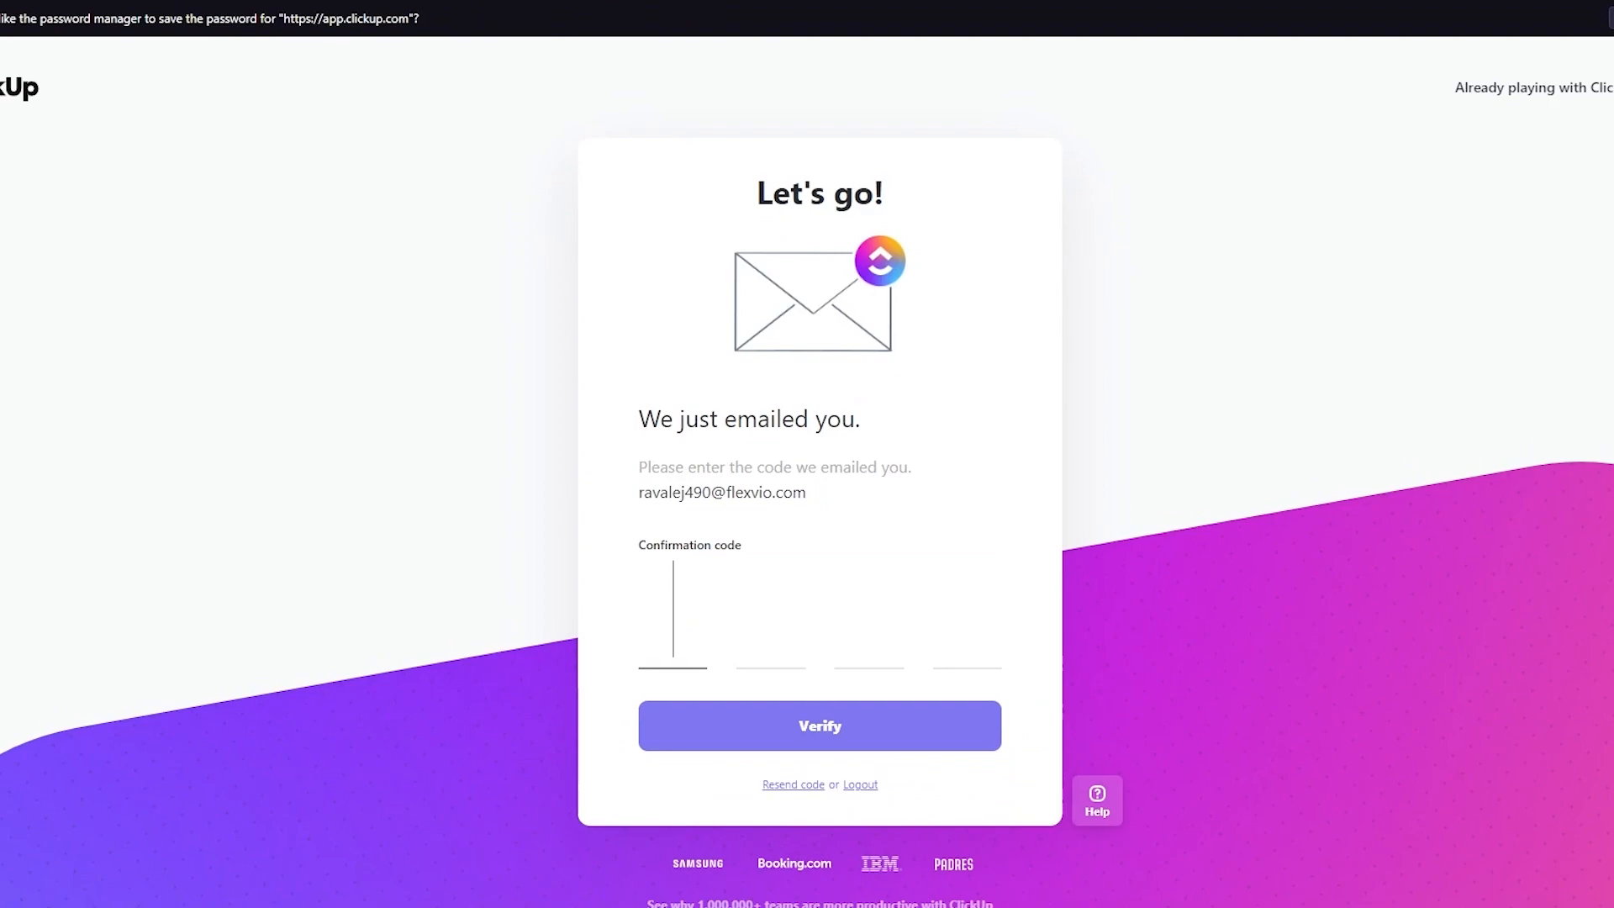
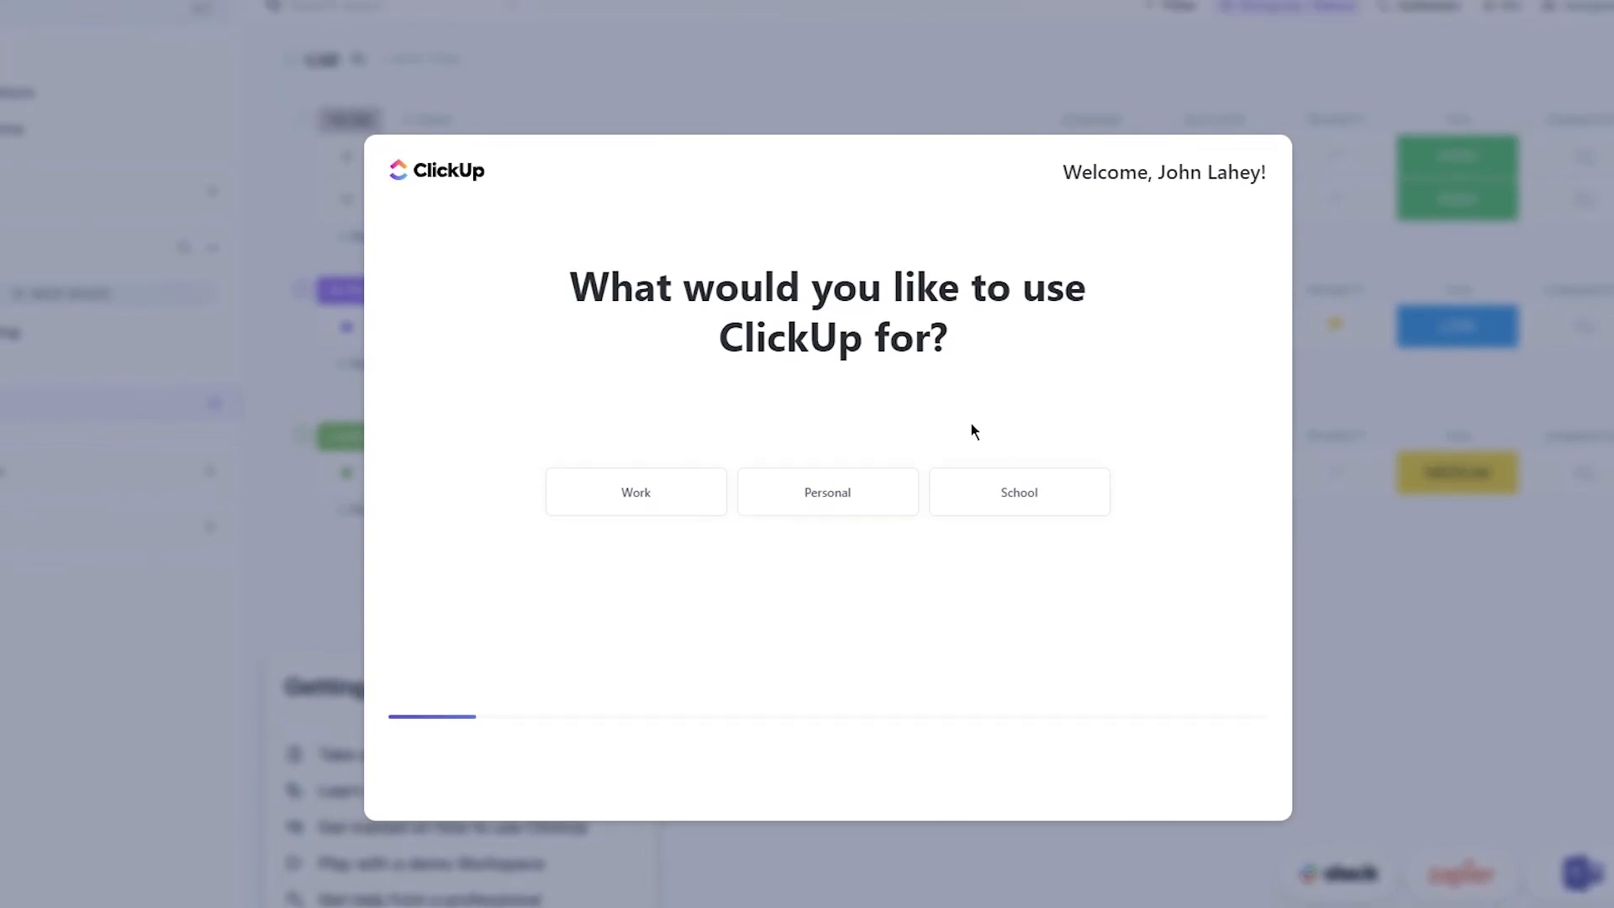
Step: Answer onboarding: use for Work, company size 26-250, team 26-50, role Team Leader
click(638, 503)
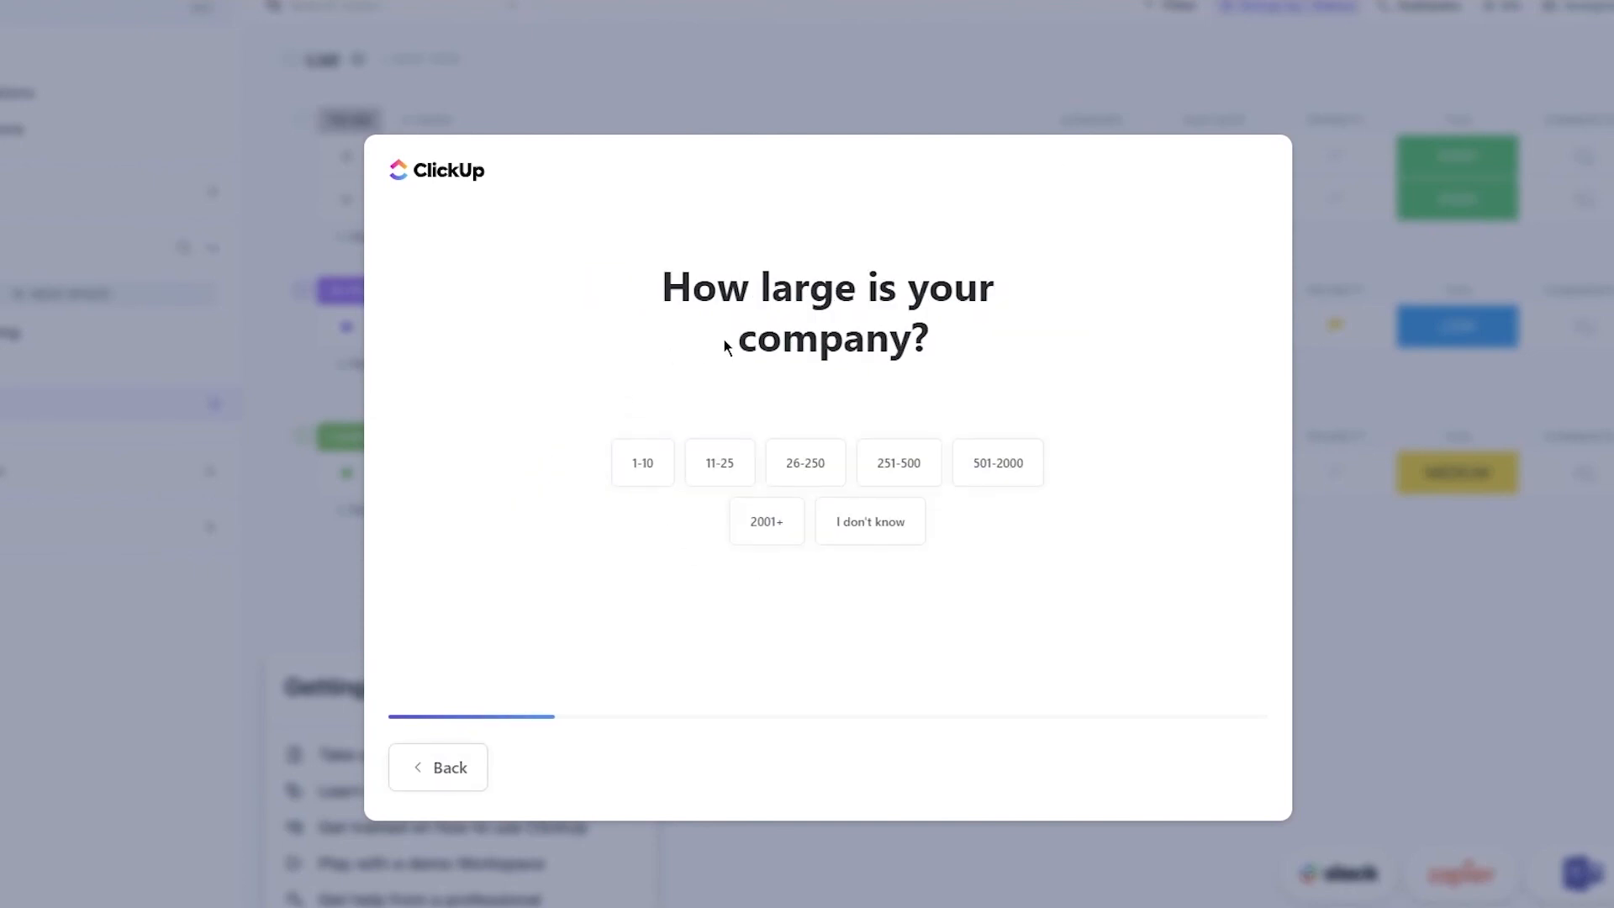
click(799, 468)
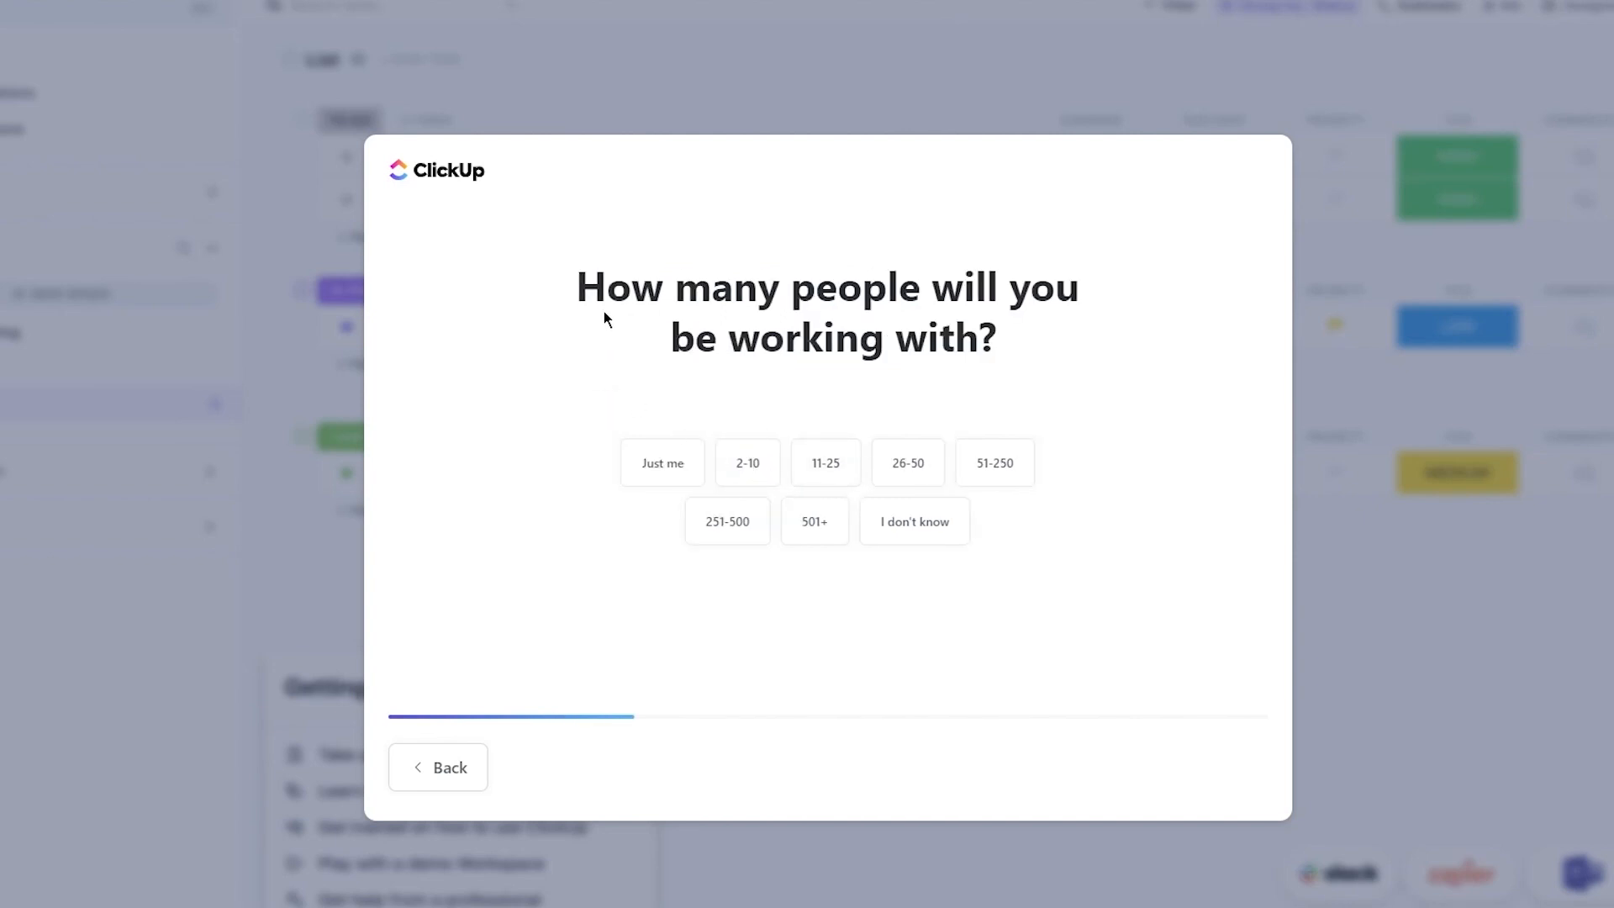
click(897, 477)
drag(700, 326, 1055, 308)
click(1051, 308)
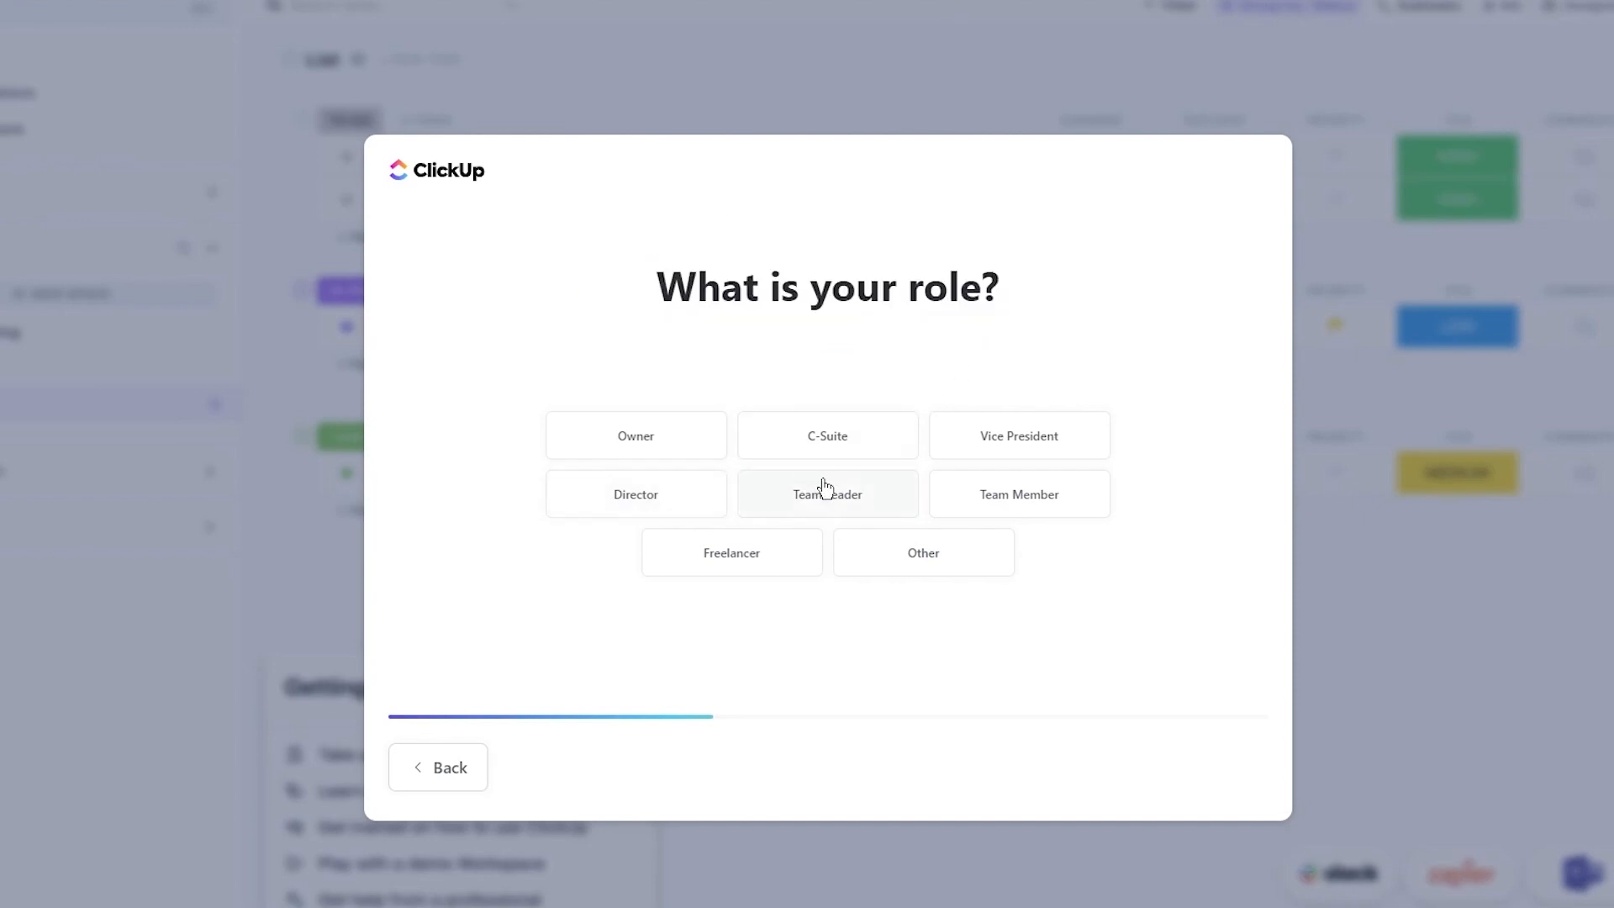
click(866, 483)
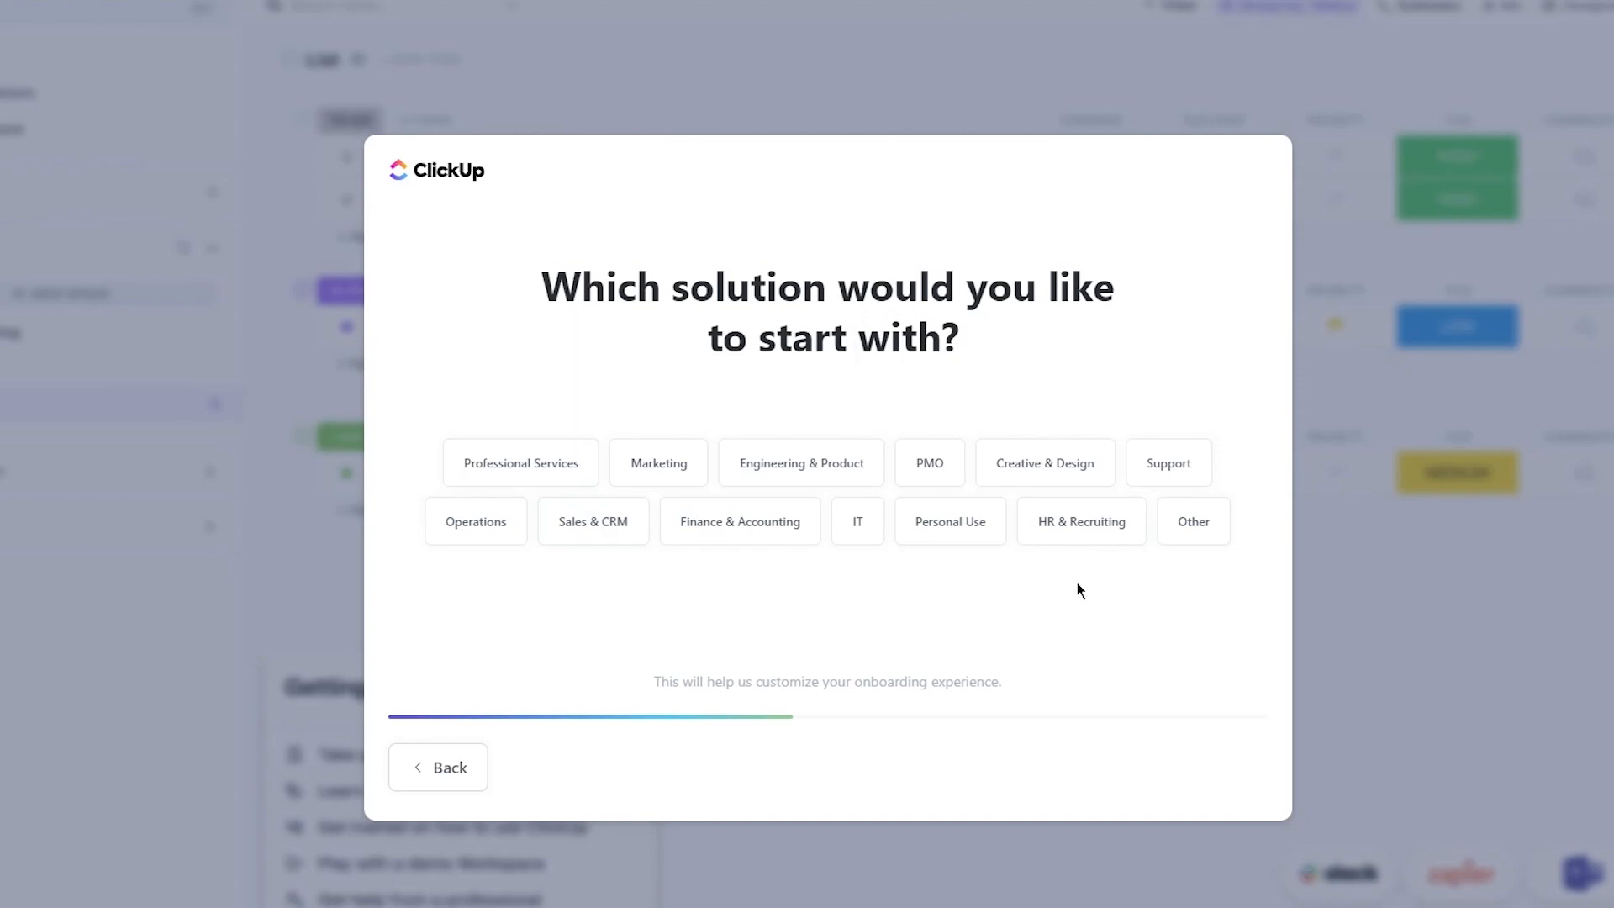
Step: Choose the Personal Use solution and answer that ClickUp was found via YouTube
click(918, 520)
triple_click(1058, 338)
click(1057, 339)
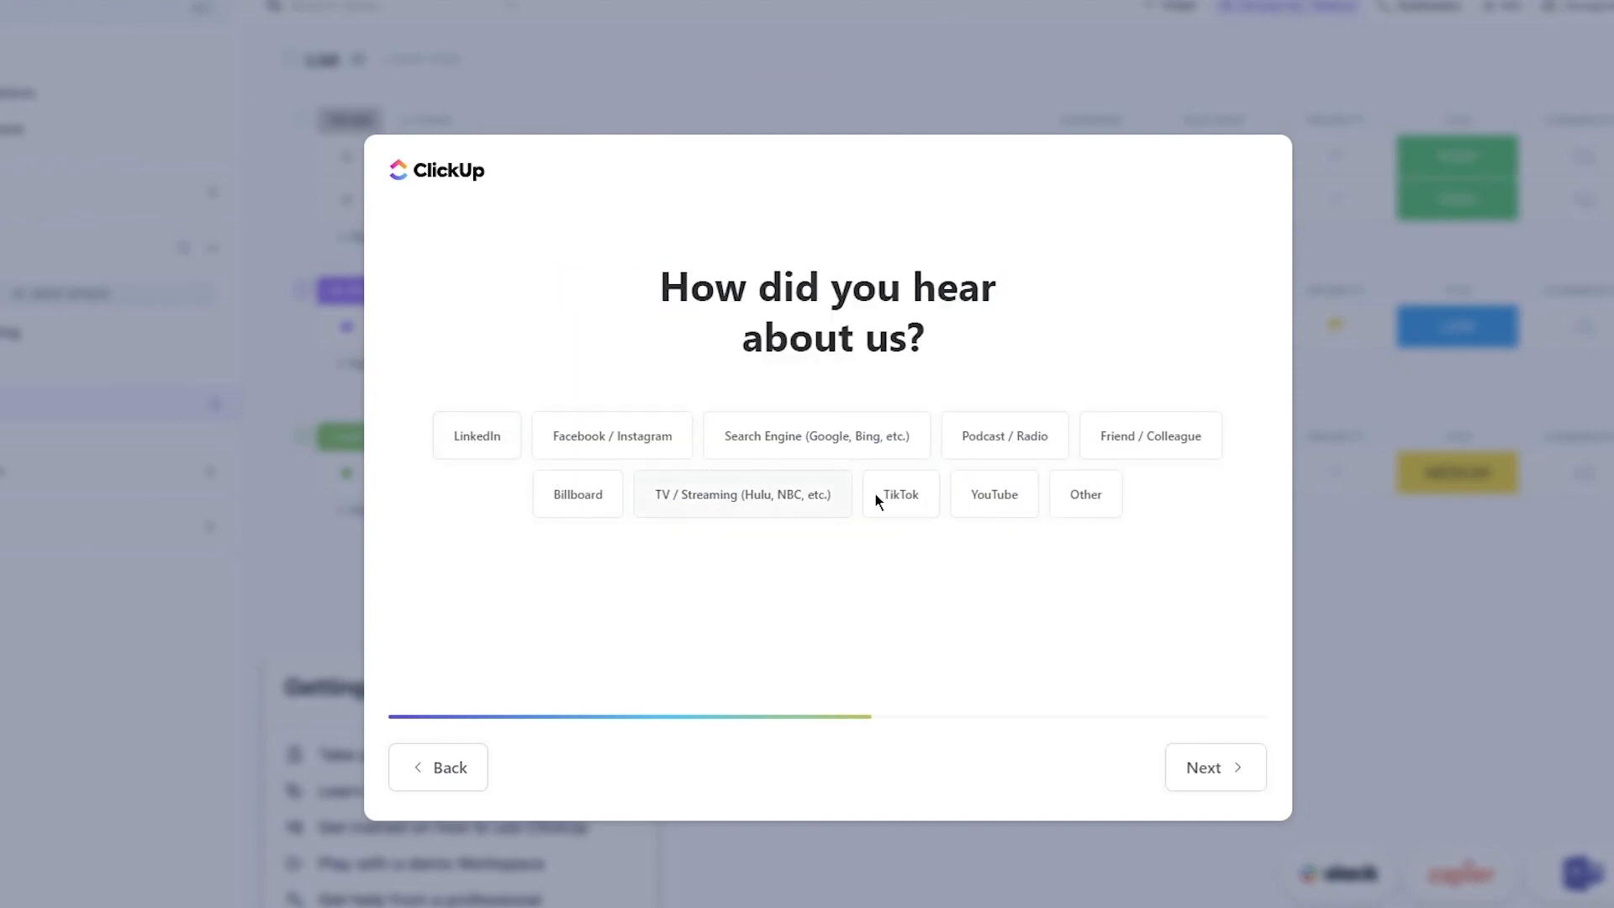
click(994, 497)
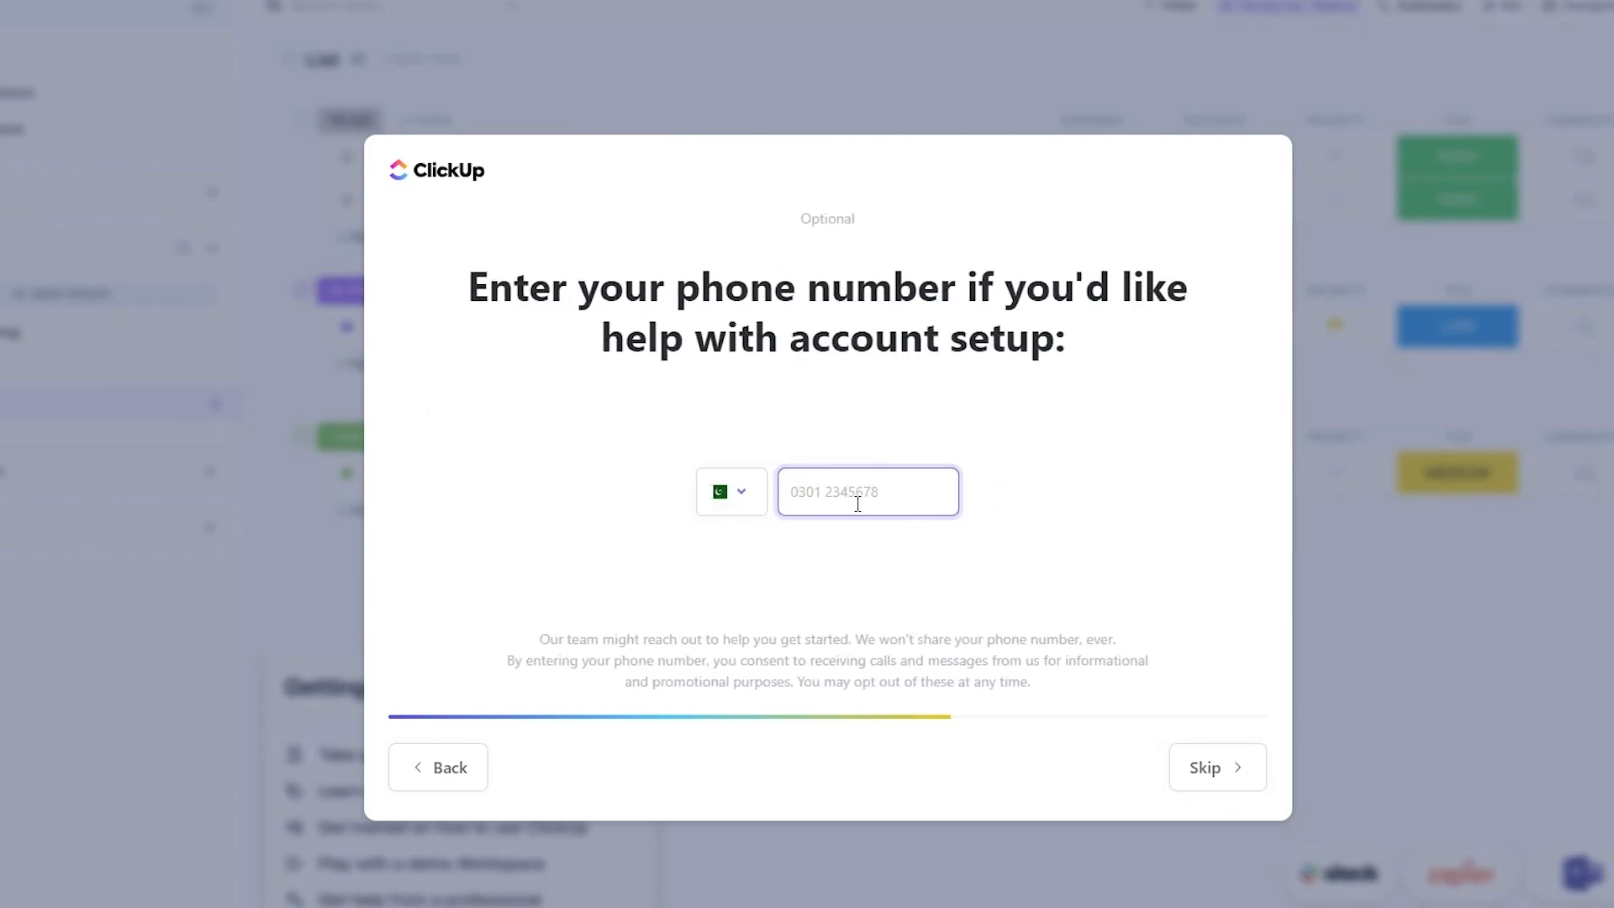
Step: Skip the phone, invite and import steps and finish creating the Flexvio workspace
click(1216, 767)
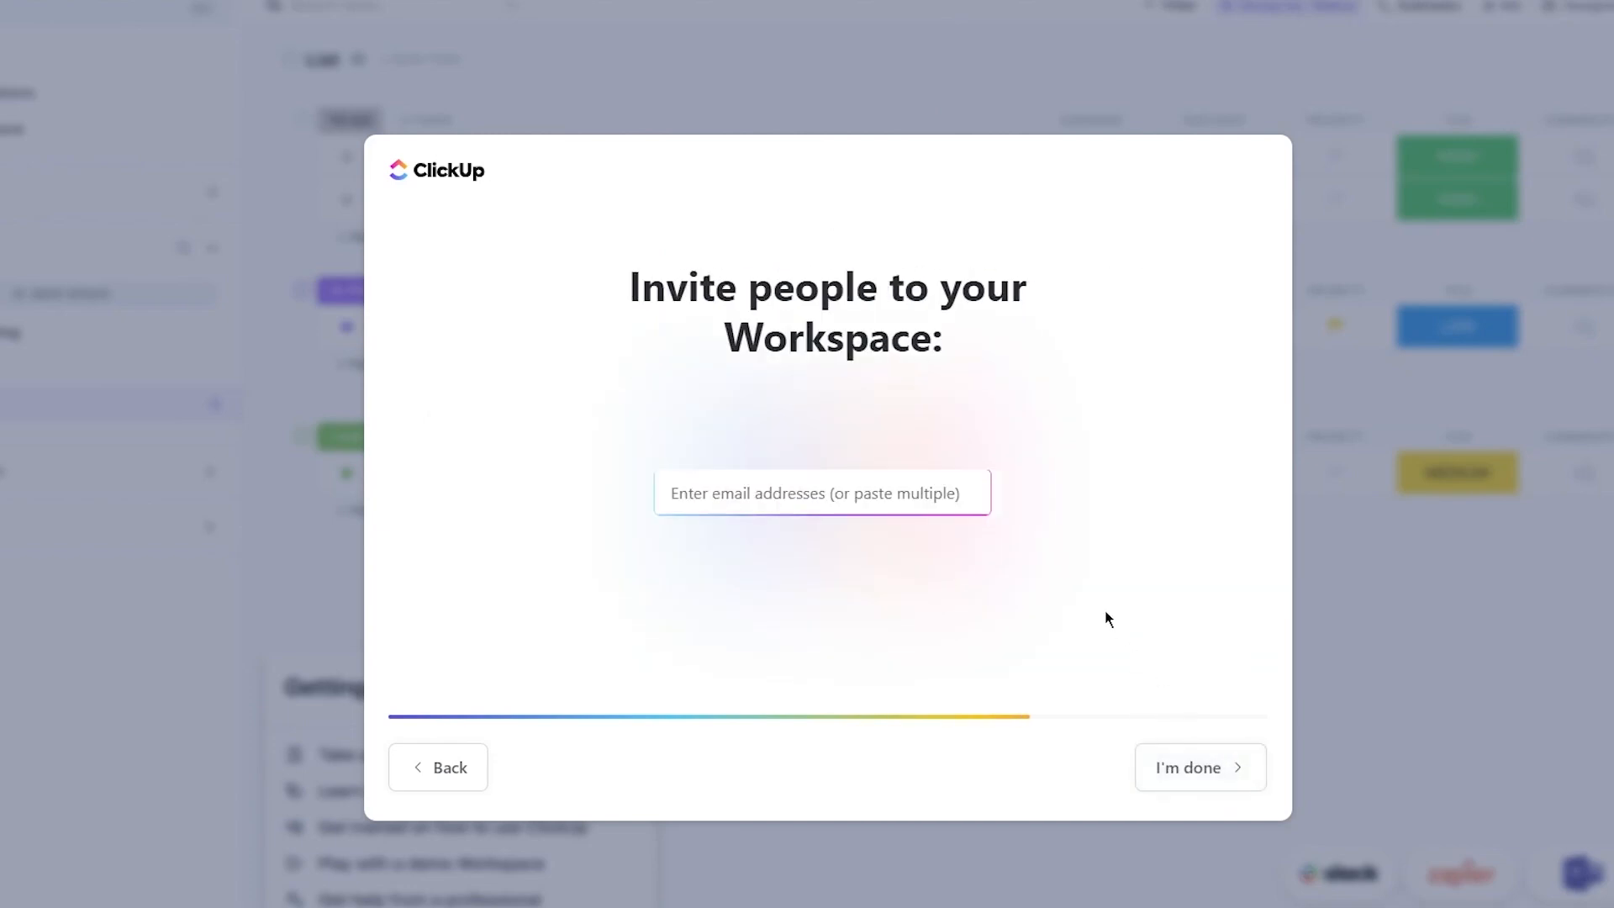
click(1186, 765)
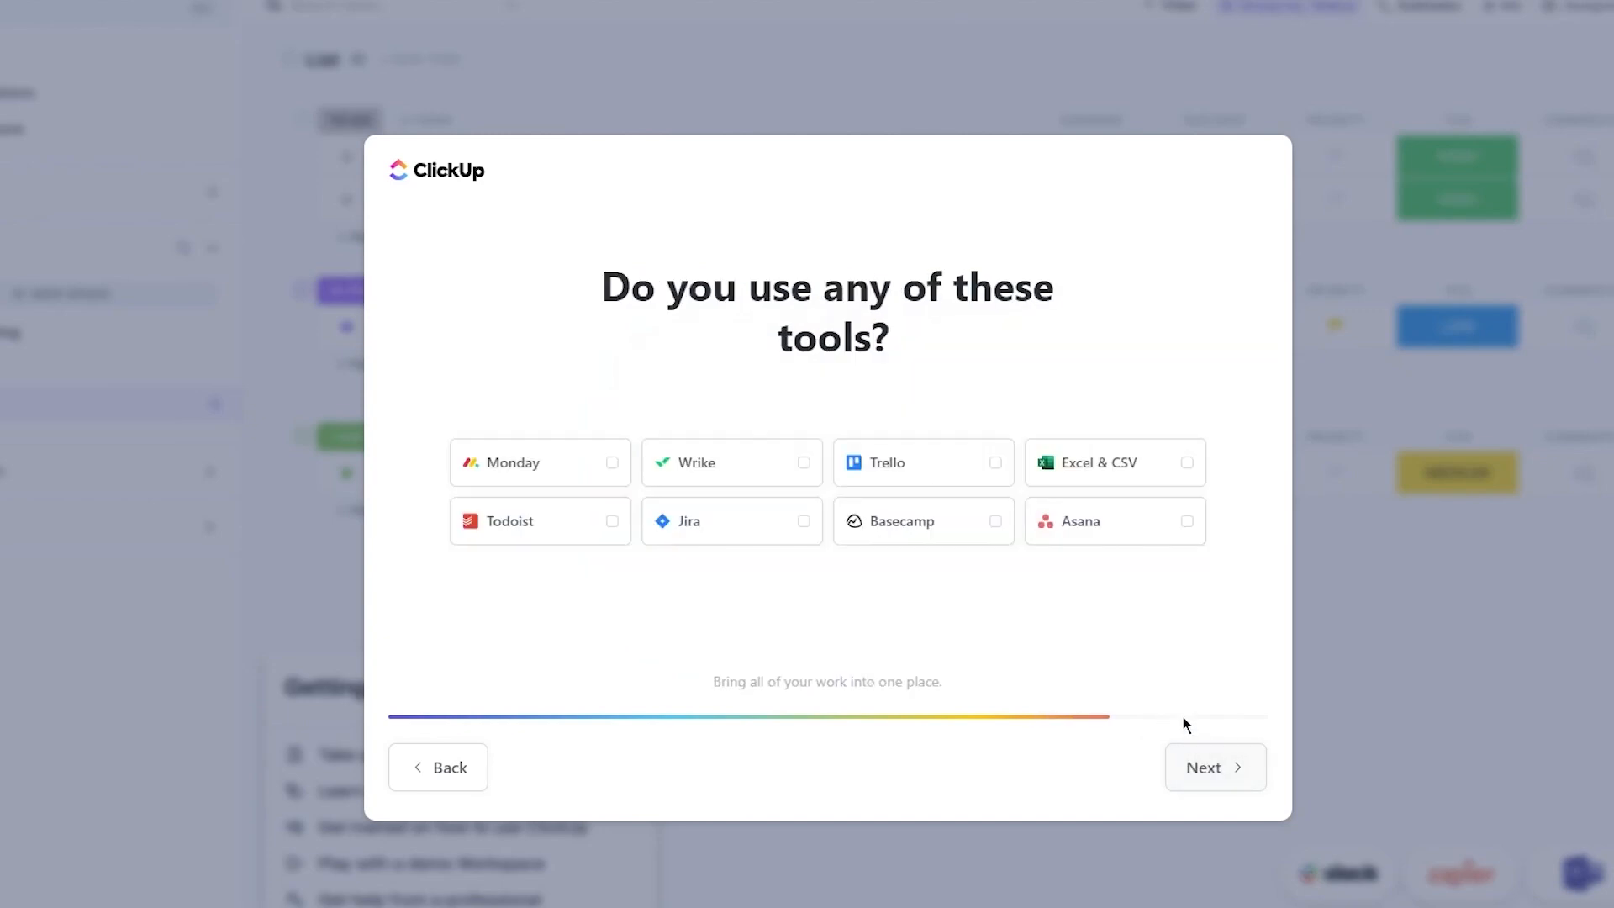
drag(635, 310, 1002, 385)
click(1002, 385)
click(1181, 769)
click(1222, 770)
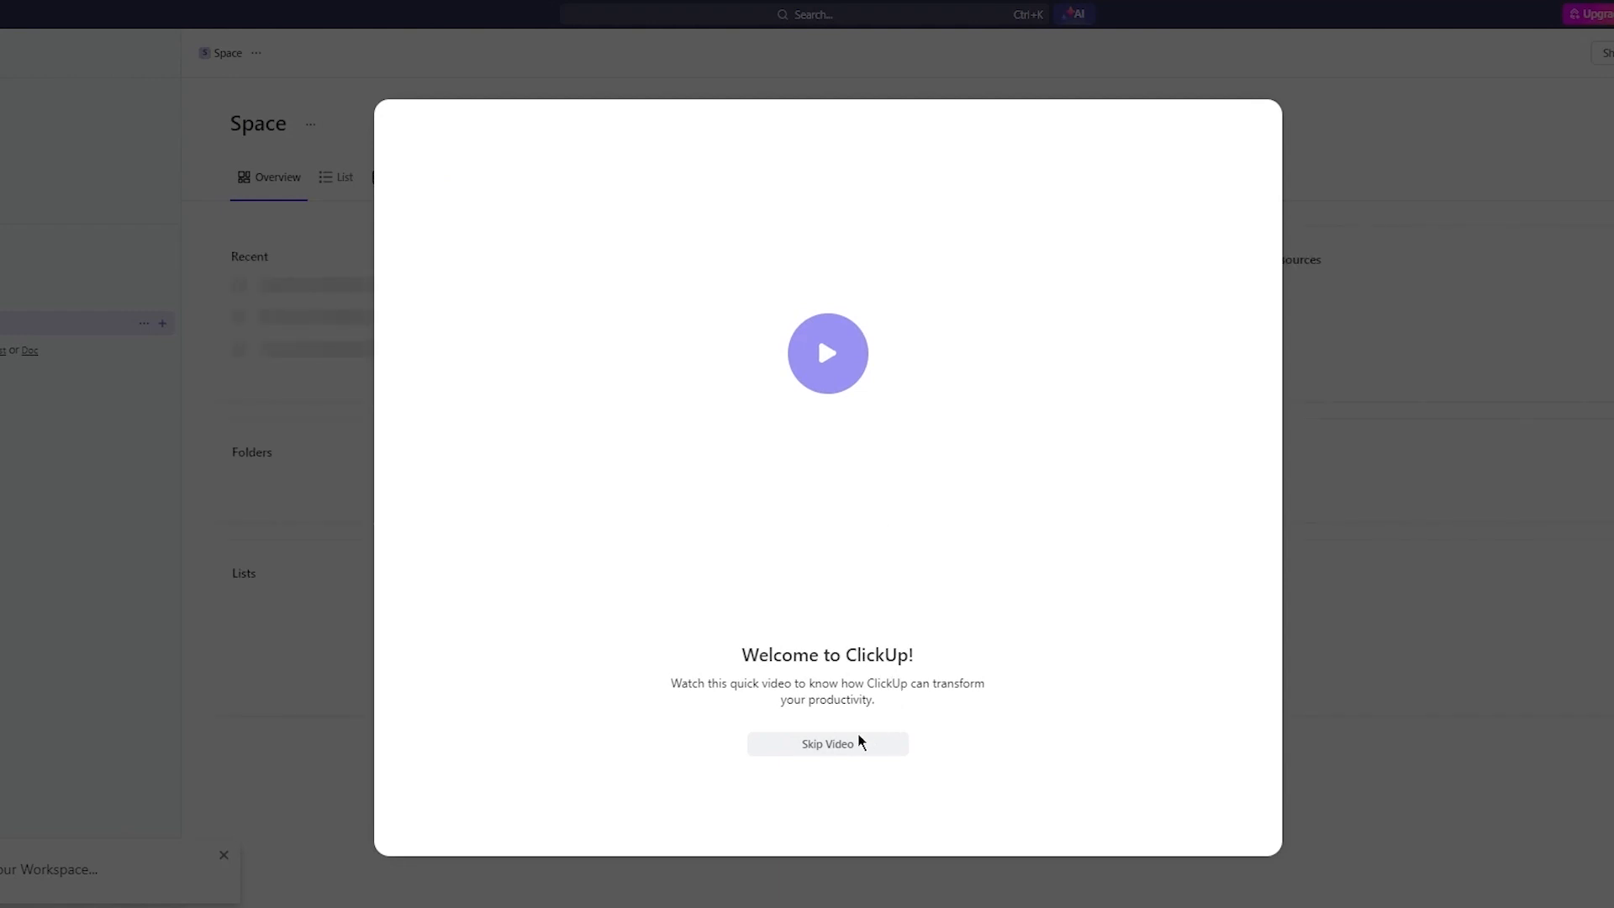
Step: Skip the Welcome to ClickUp video
click(1466, 602)
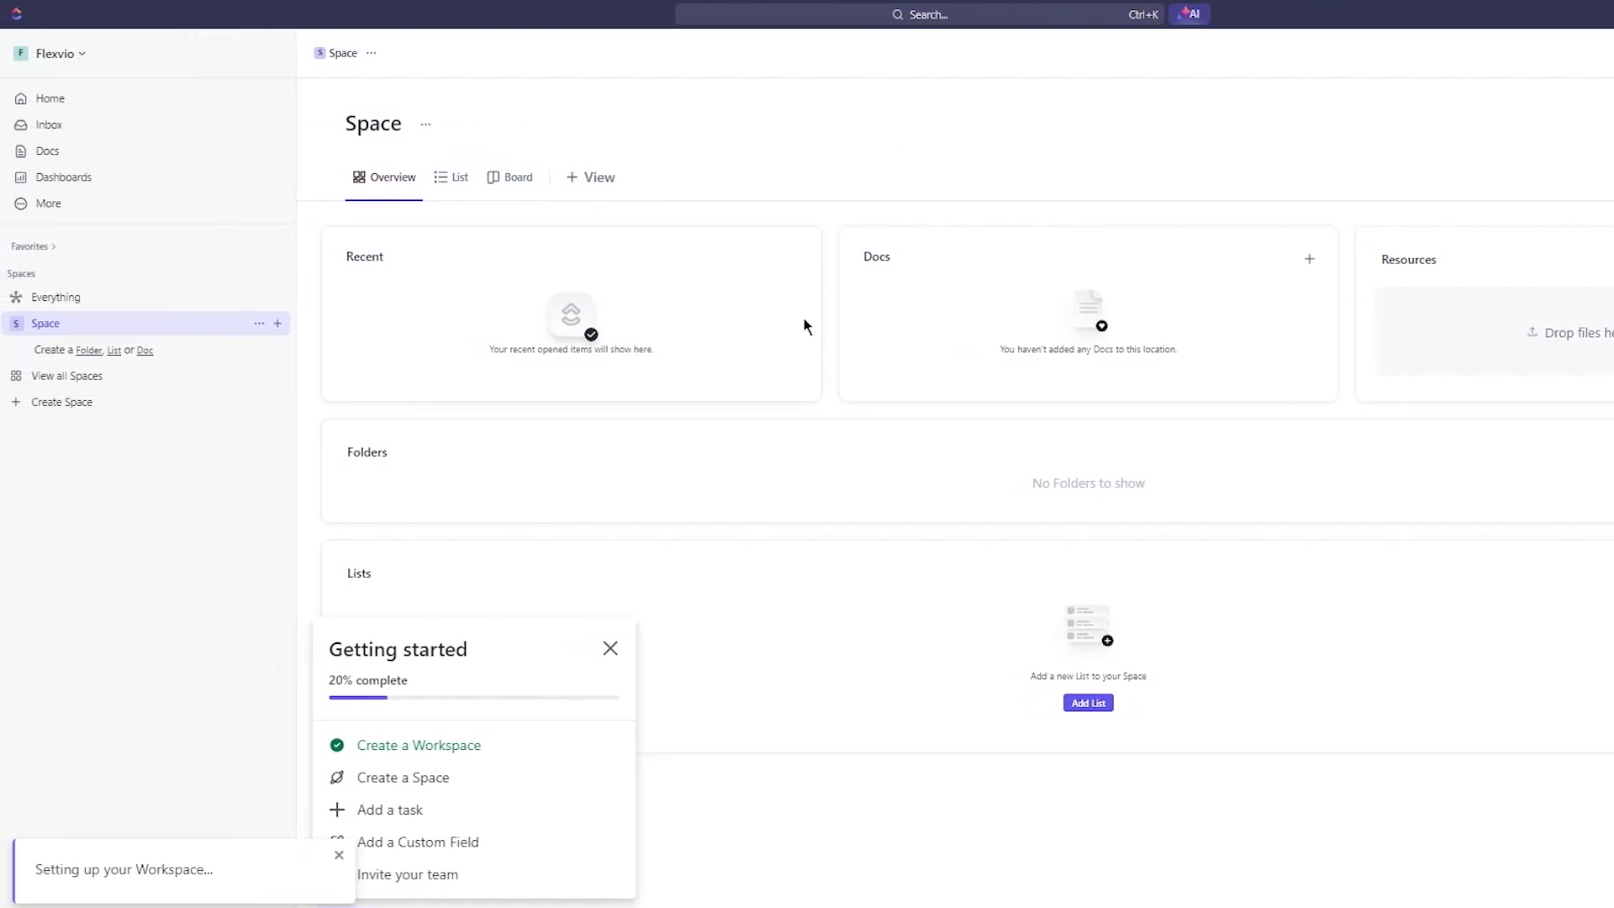
Step: Close the Getting started checklist, set up the Team Space with Projects, and go Home
click(613, 649)
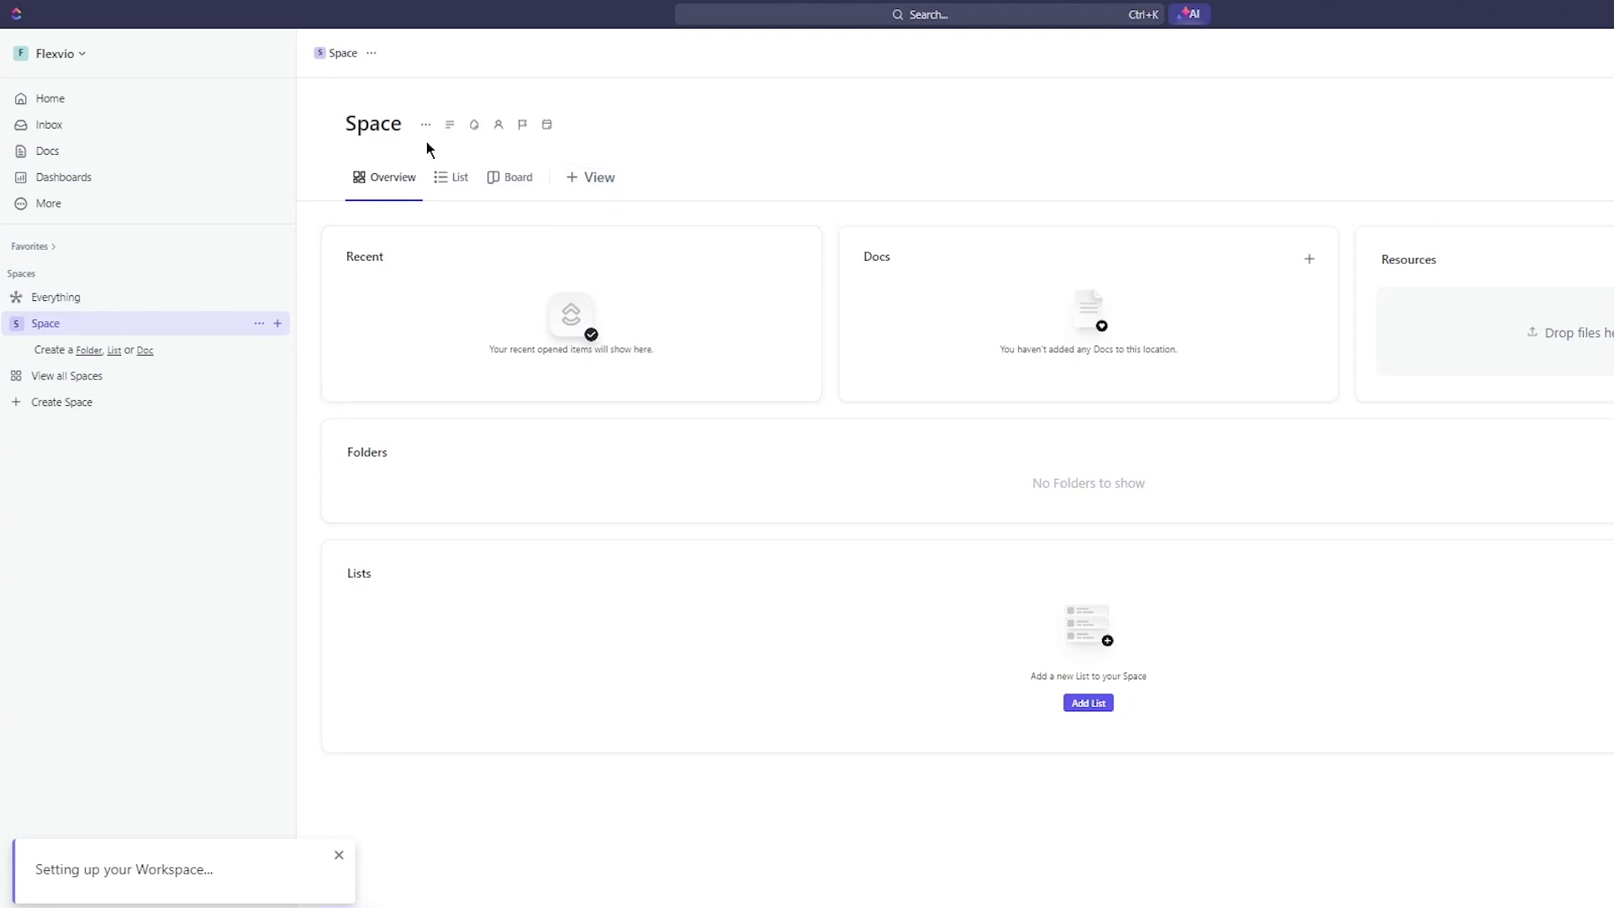
double_click(362, 125)
click(1009, 137)
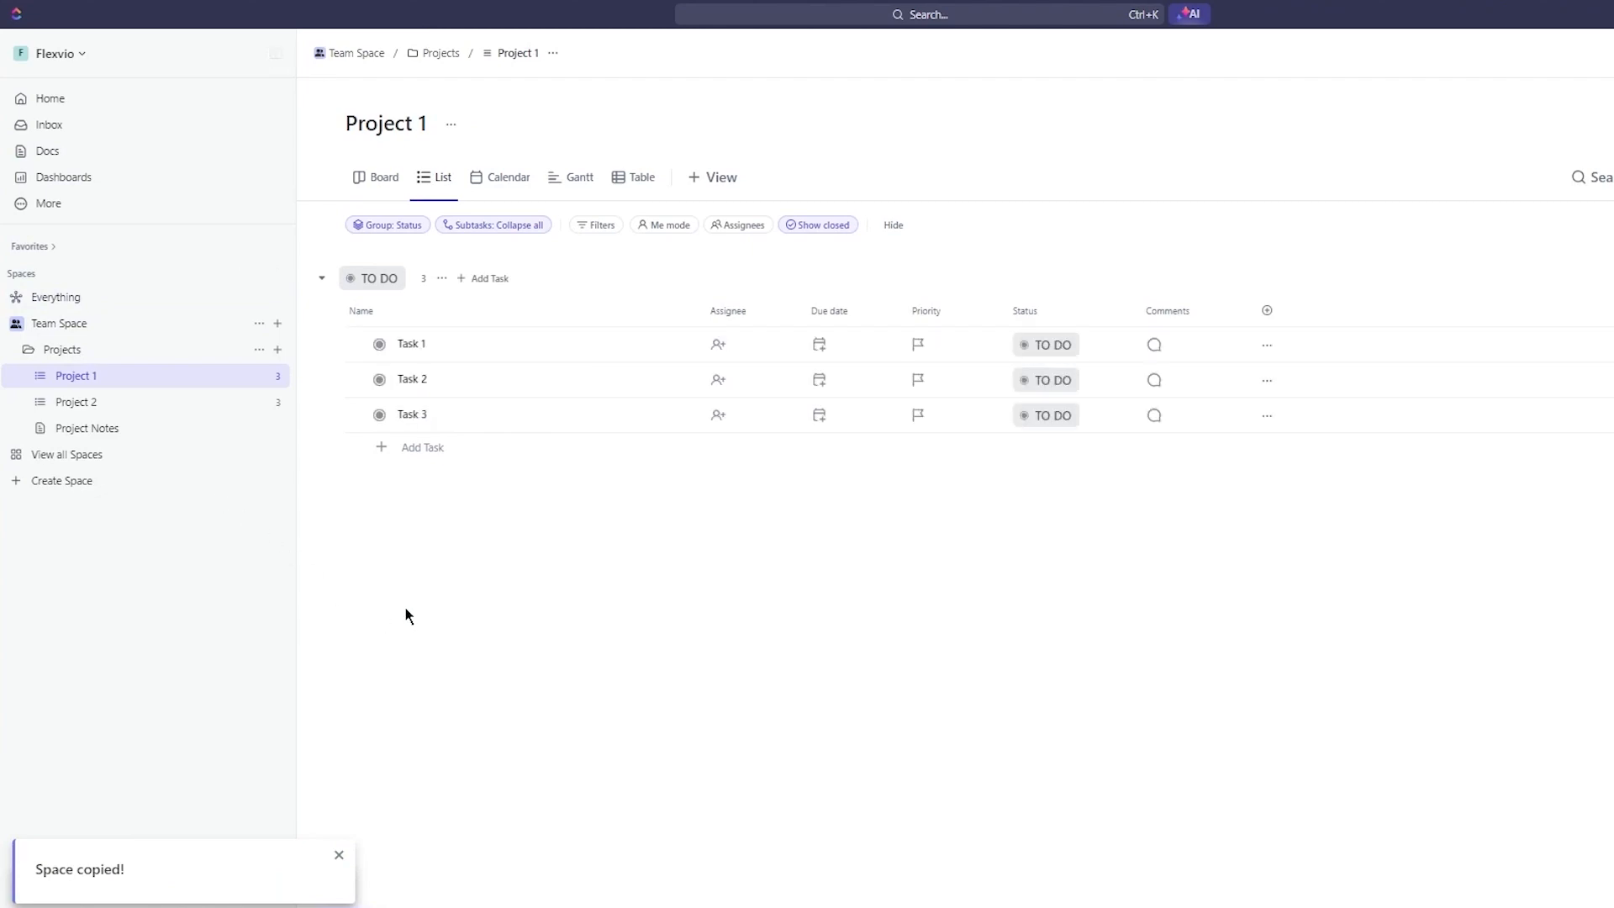
click(339, 855)
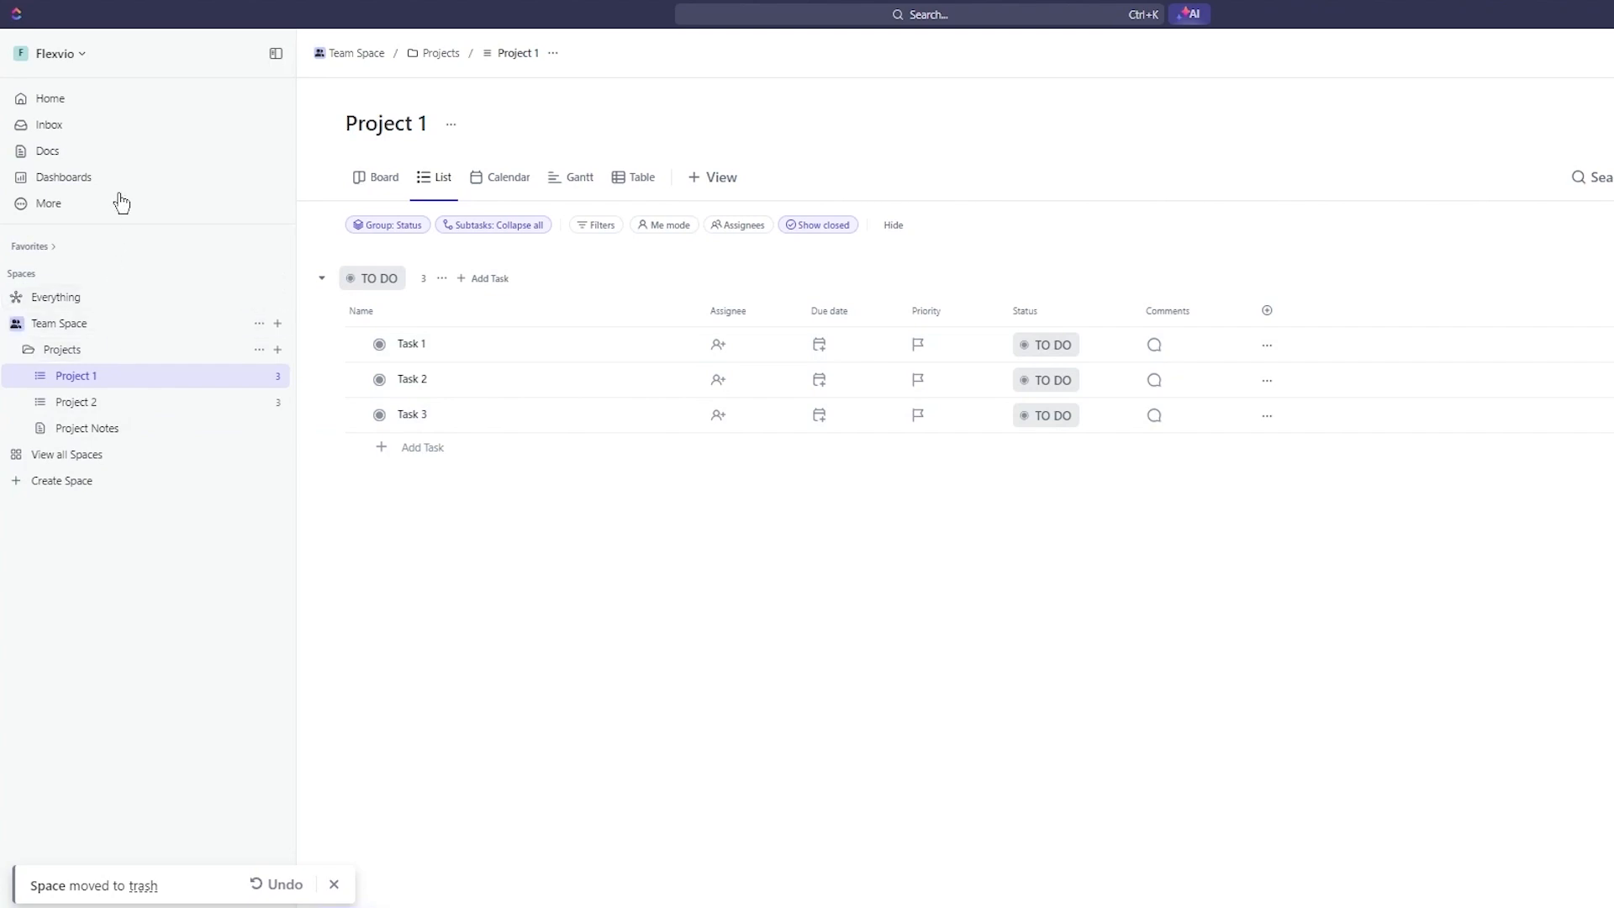
click(91, 100)
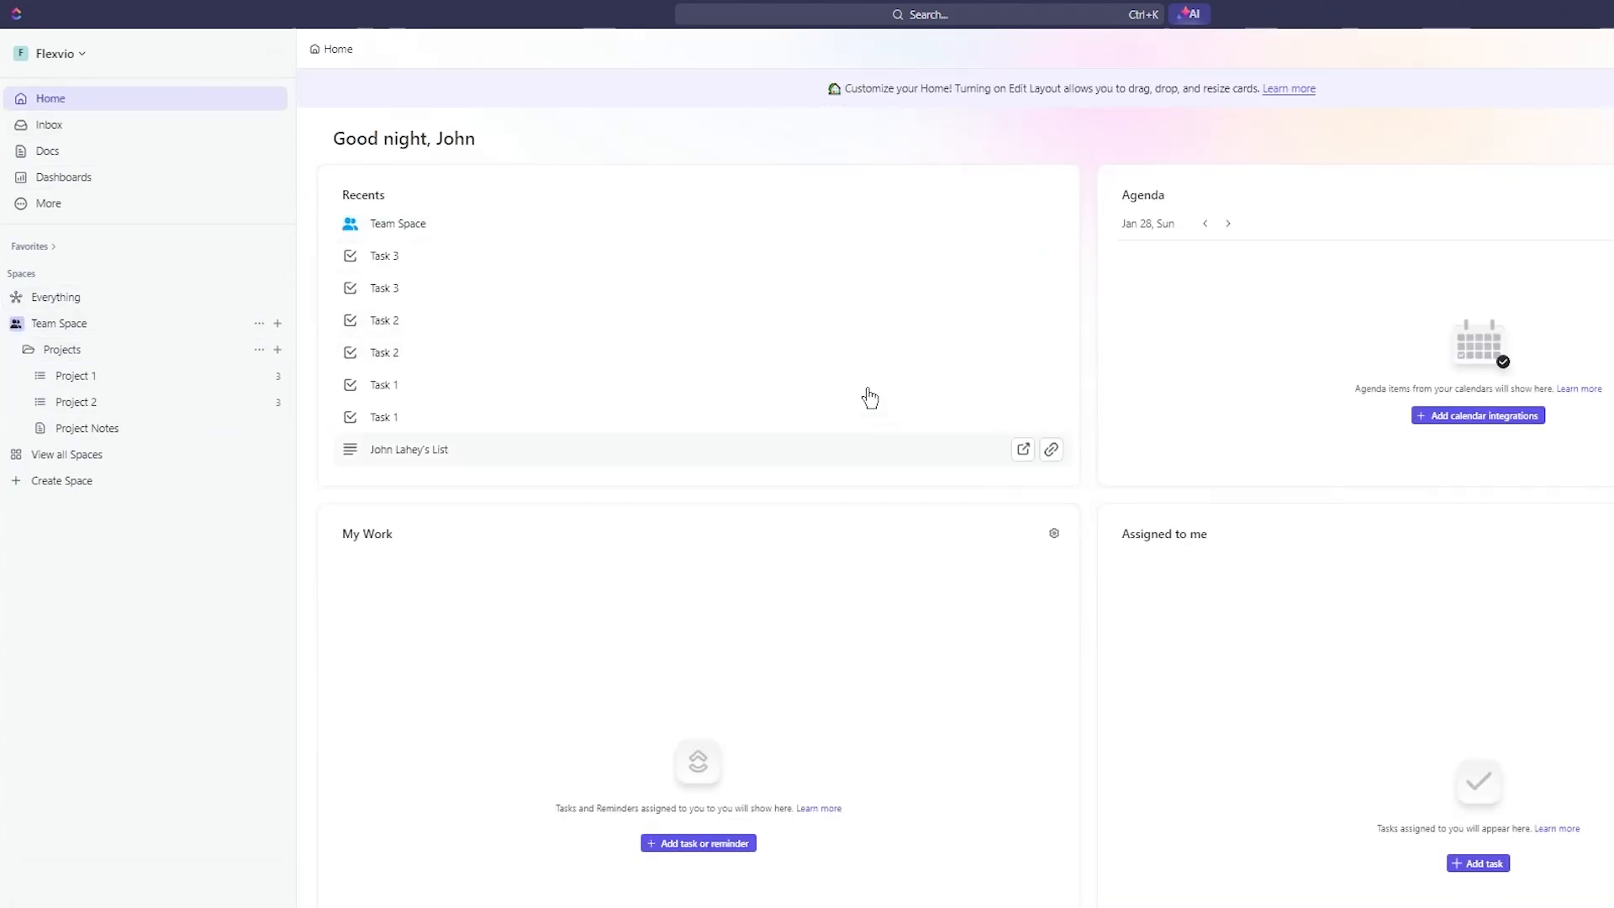
Step: Look through Inbox, Docs, Dashboards and More, then open the Team Space overview
scroll(924, 471, down, 5)
scroll(658, 270, up, 5)
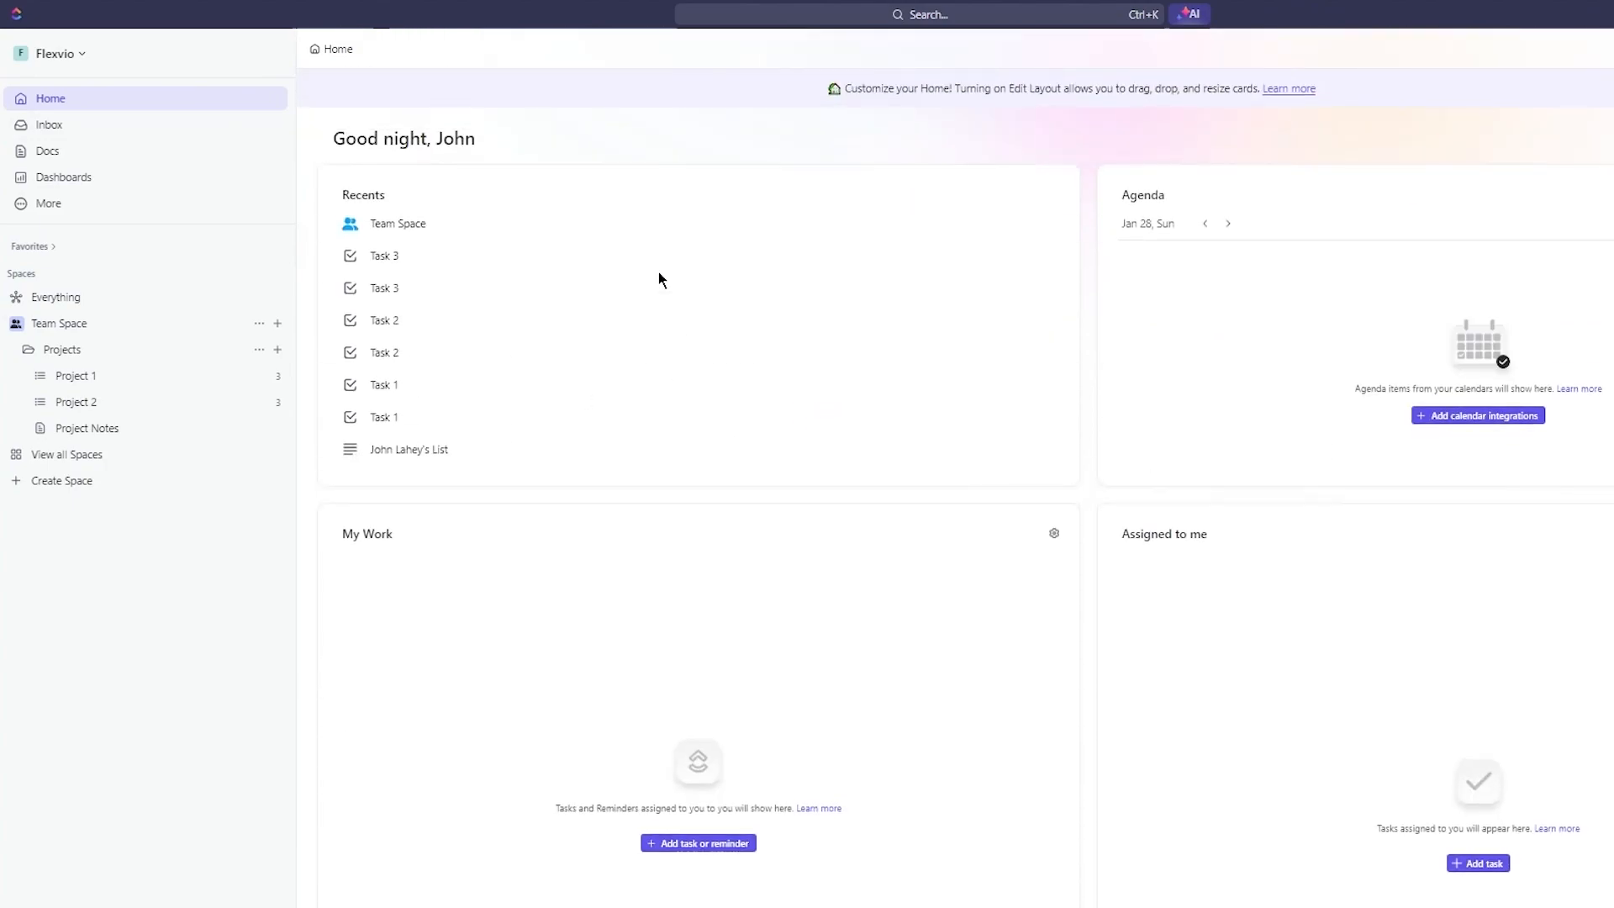
click(90, 132)
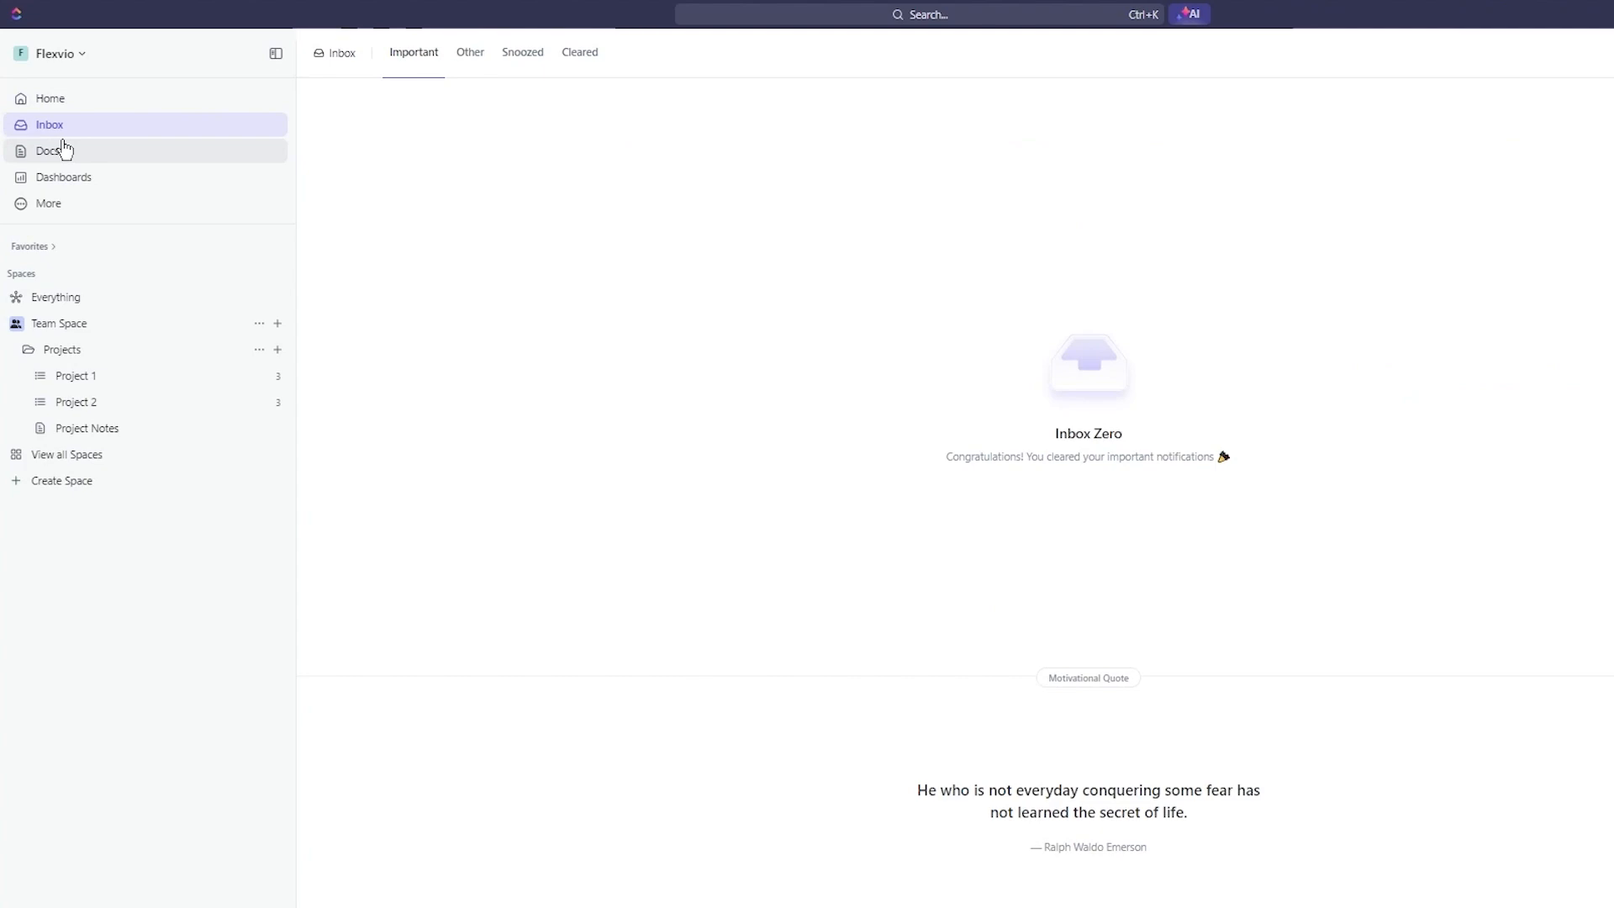
click(63, 150)
click(65, 182)
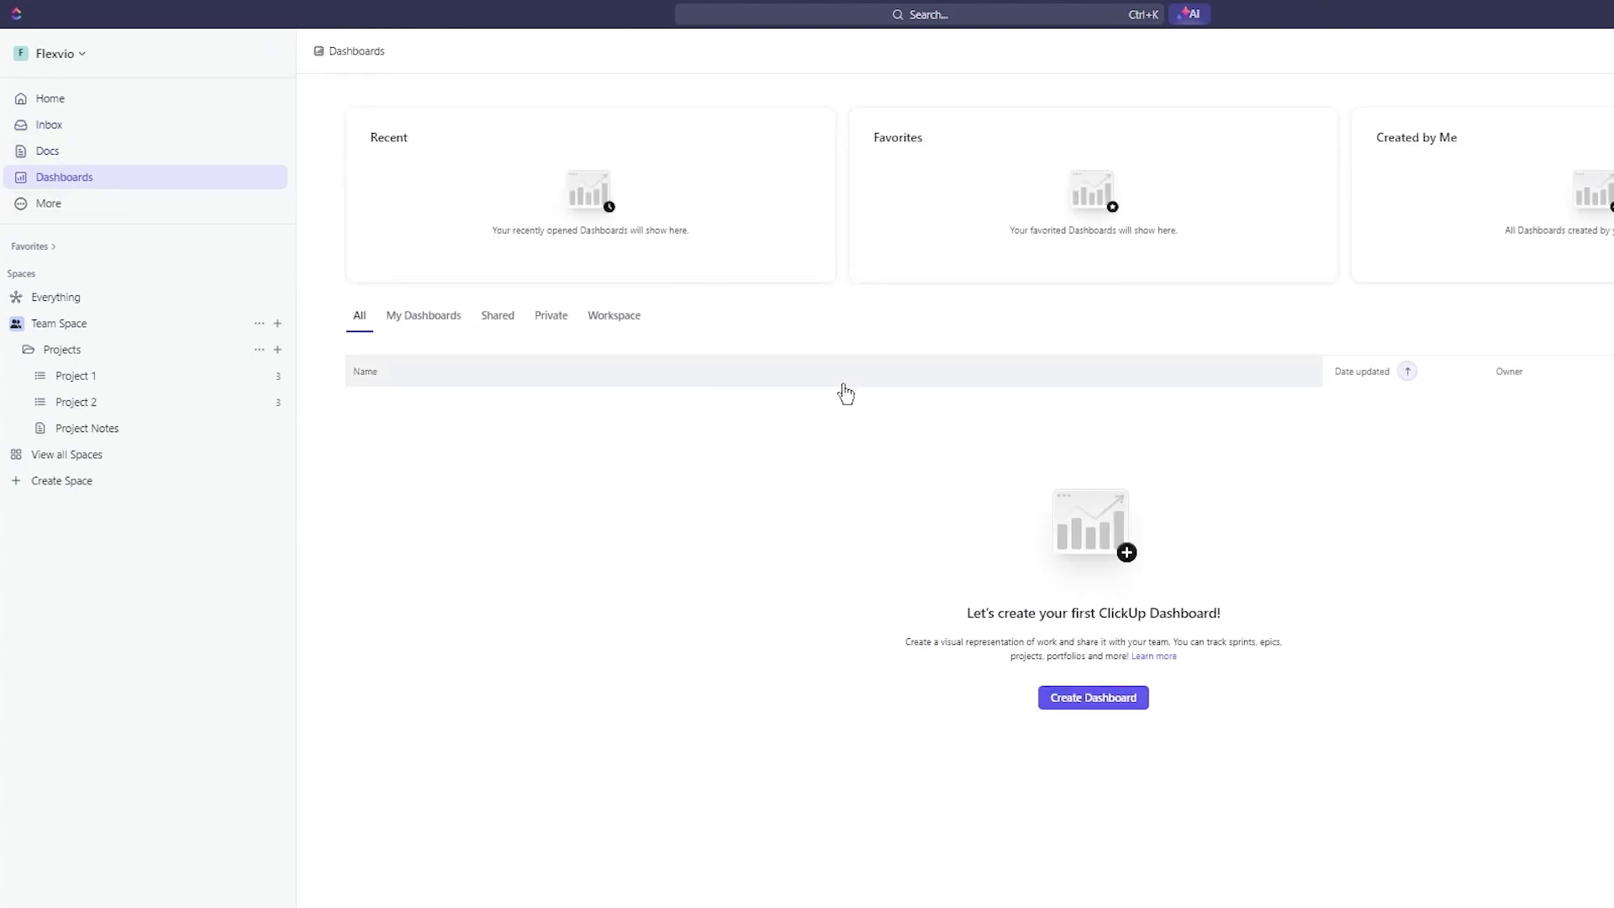
click(48, 204)
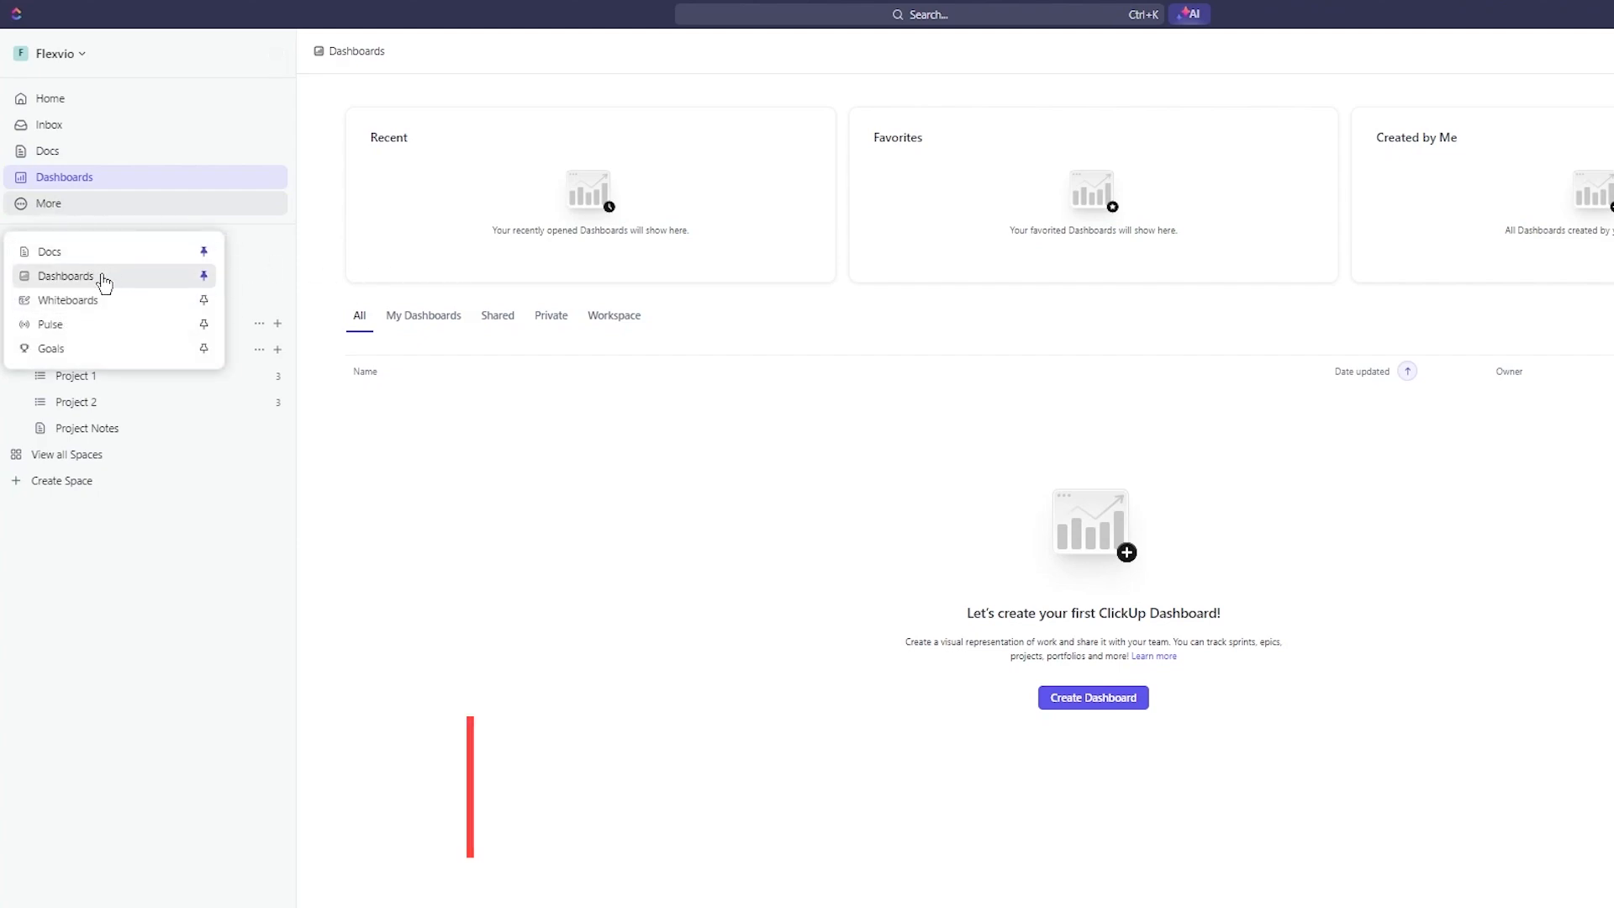
click(647, 593)
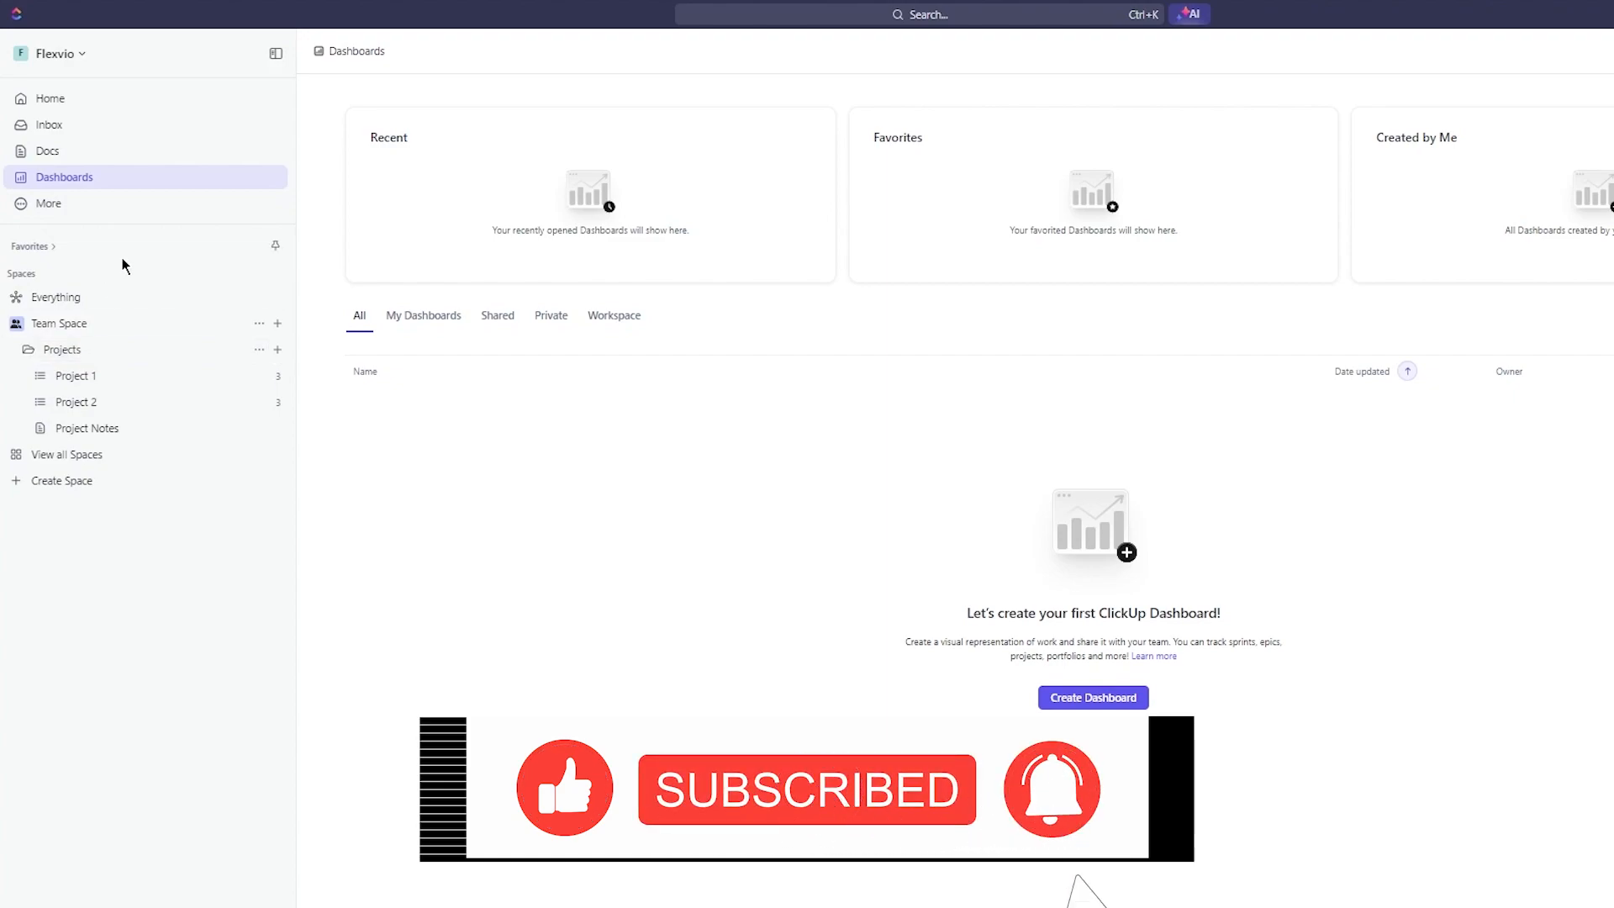
click(69, 325)
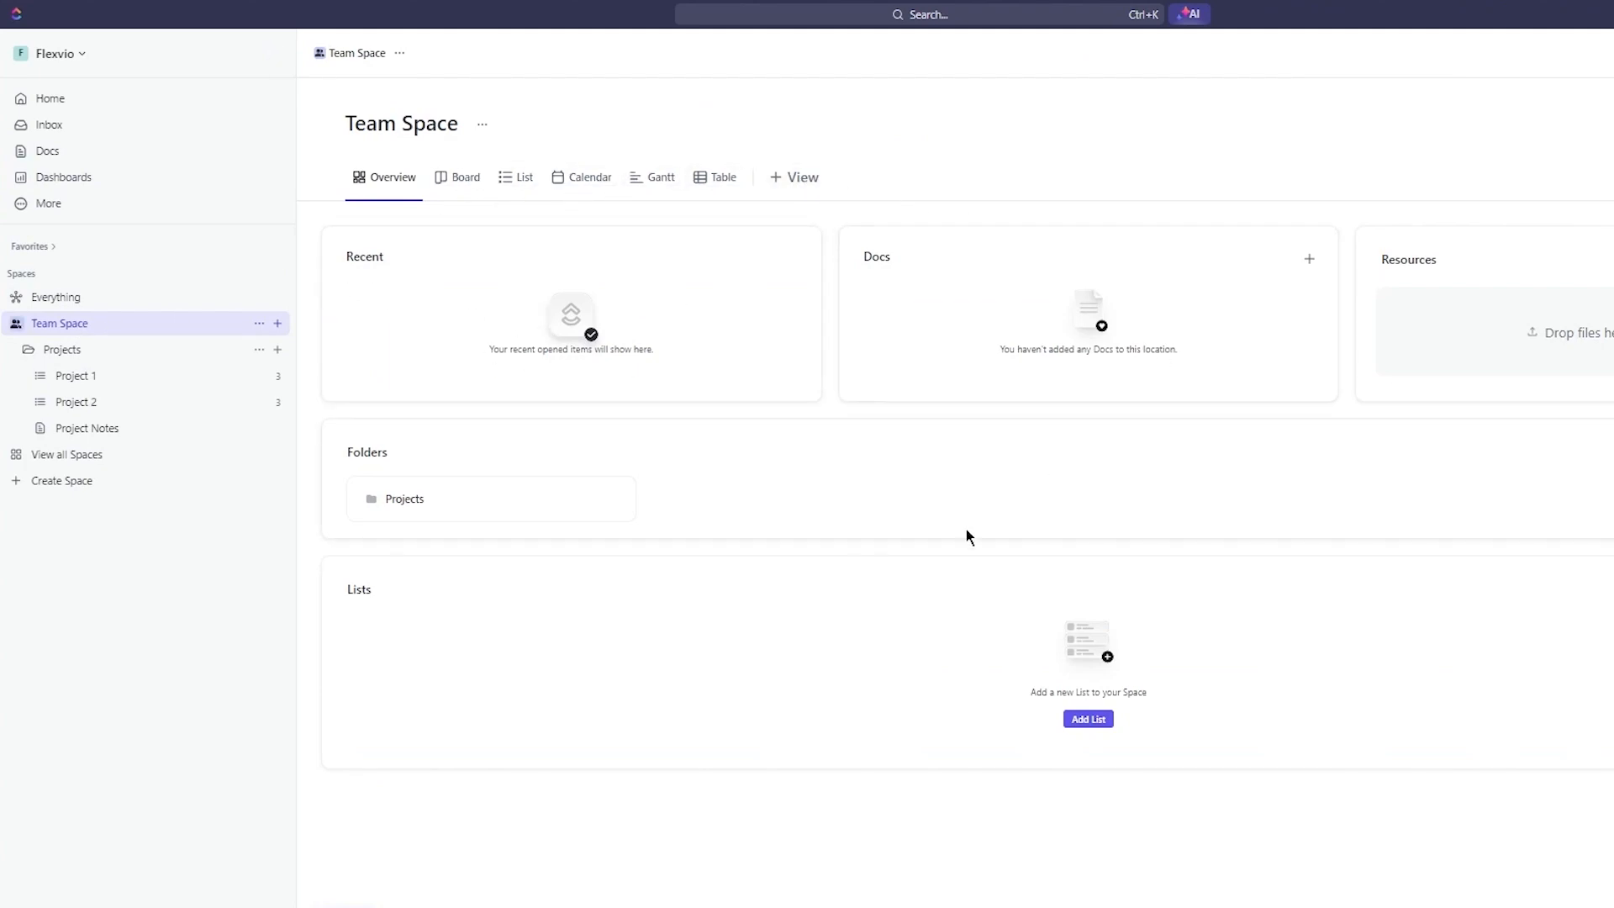
Step: Open the Project 1 list and retype its title as 'Med School'
click(77, 380)
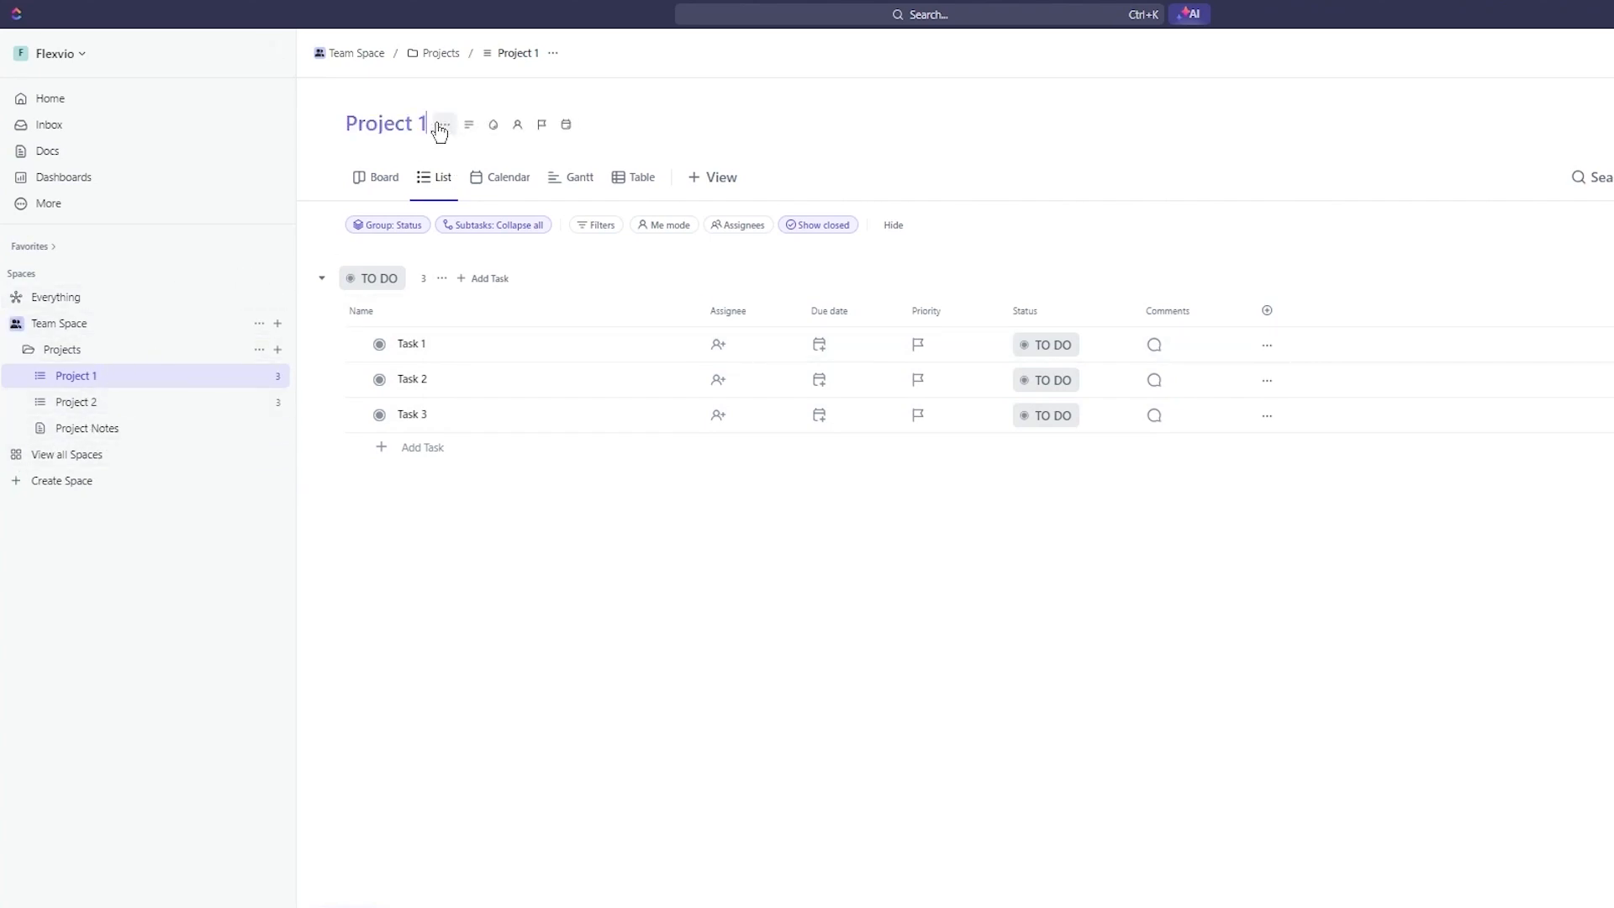
key(BackSpace)
key(BackSpace)
key(BackSpace)
key(BackSpace)
key(BackSpace)
key(BackSpace)
key(BackSpace)
key(BackSpace)
key(BackSpace)
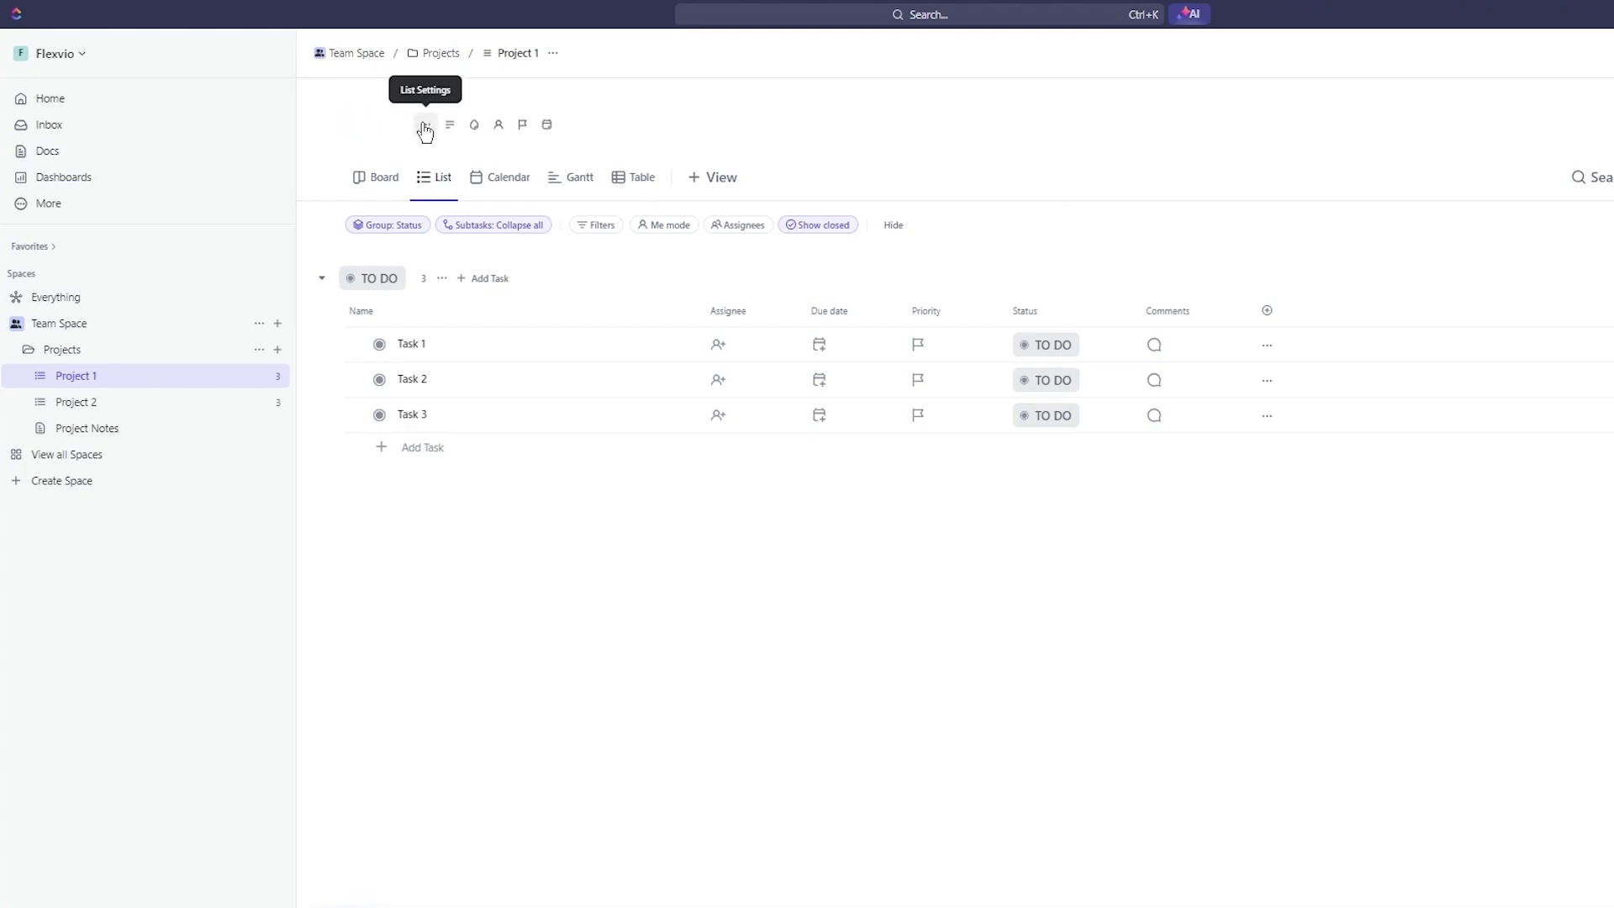
text(Med)
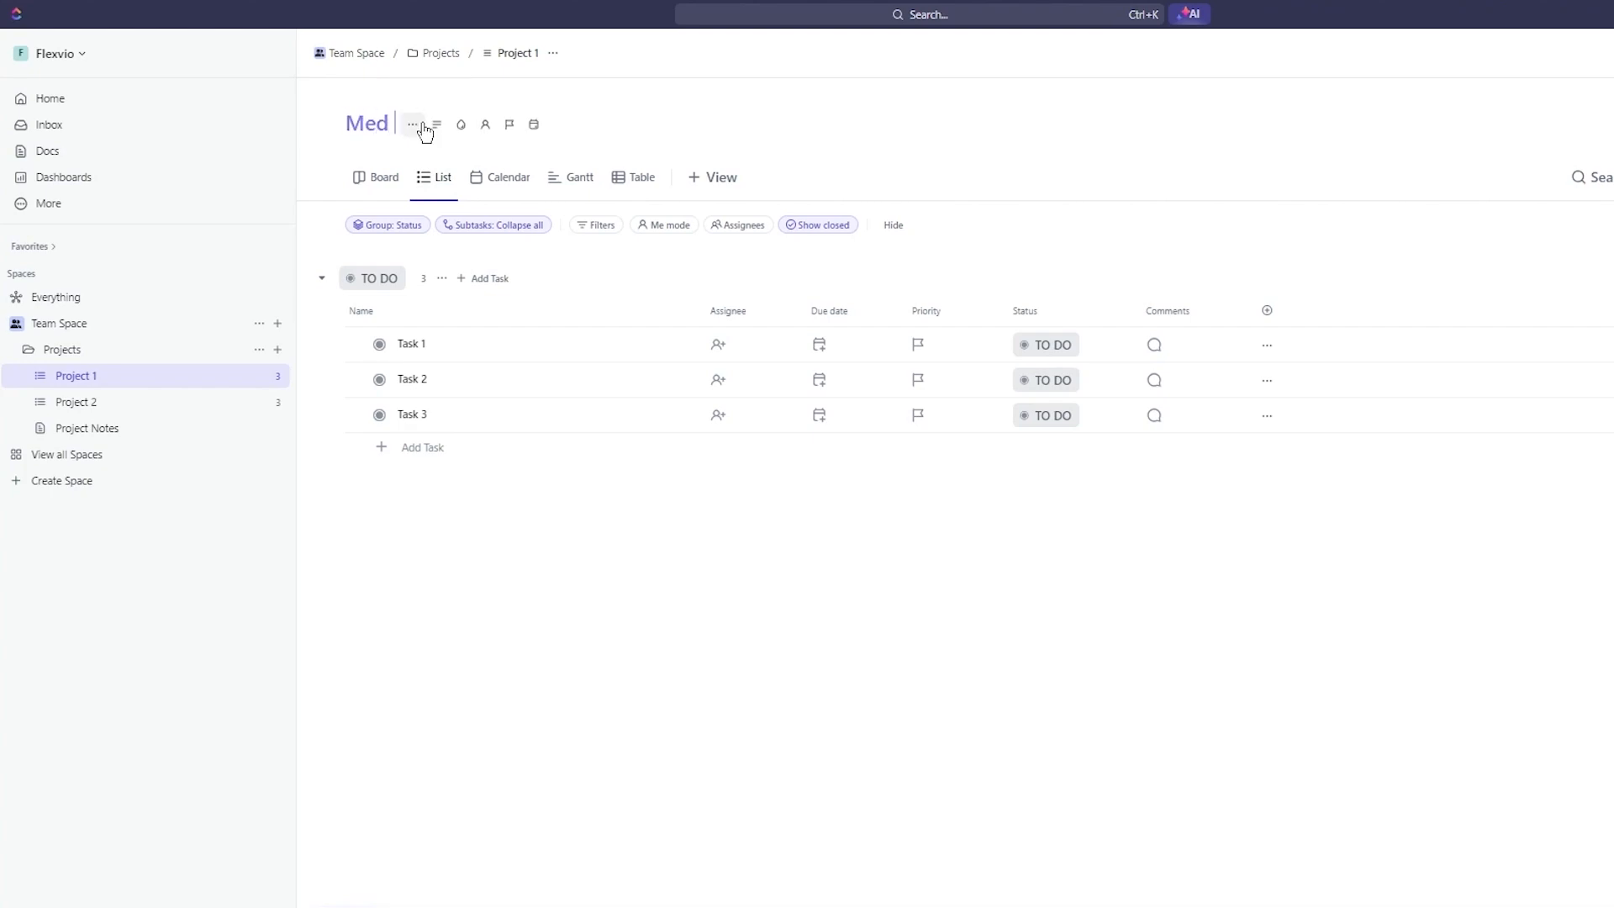
text( School)
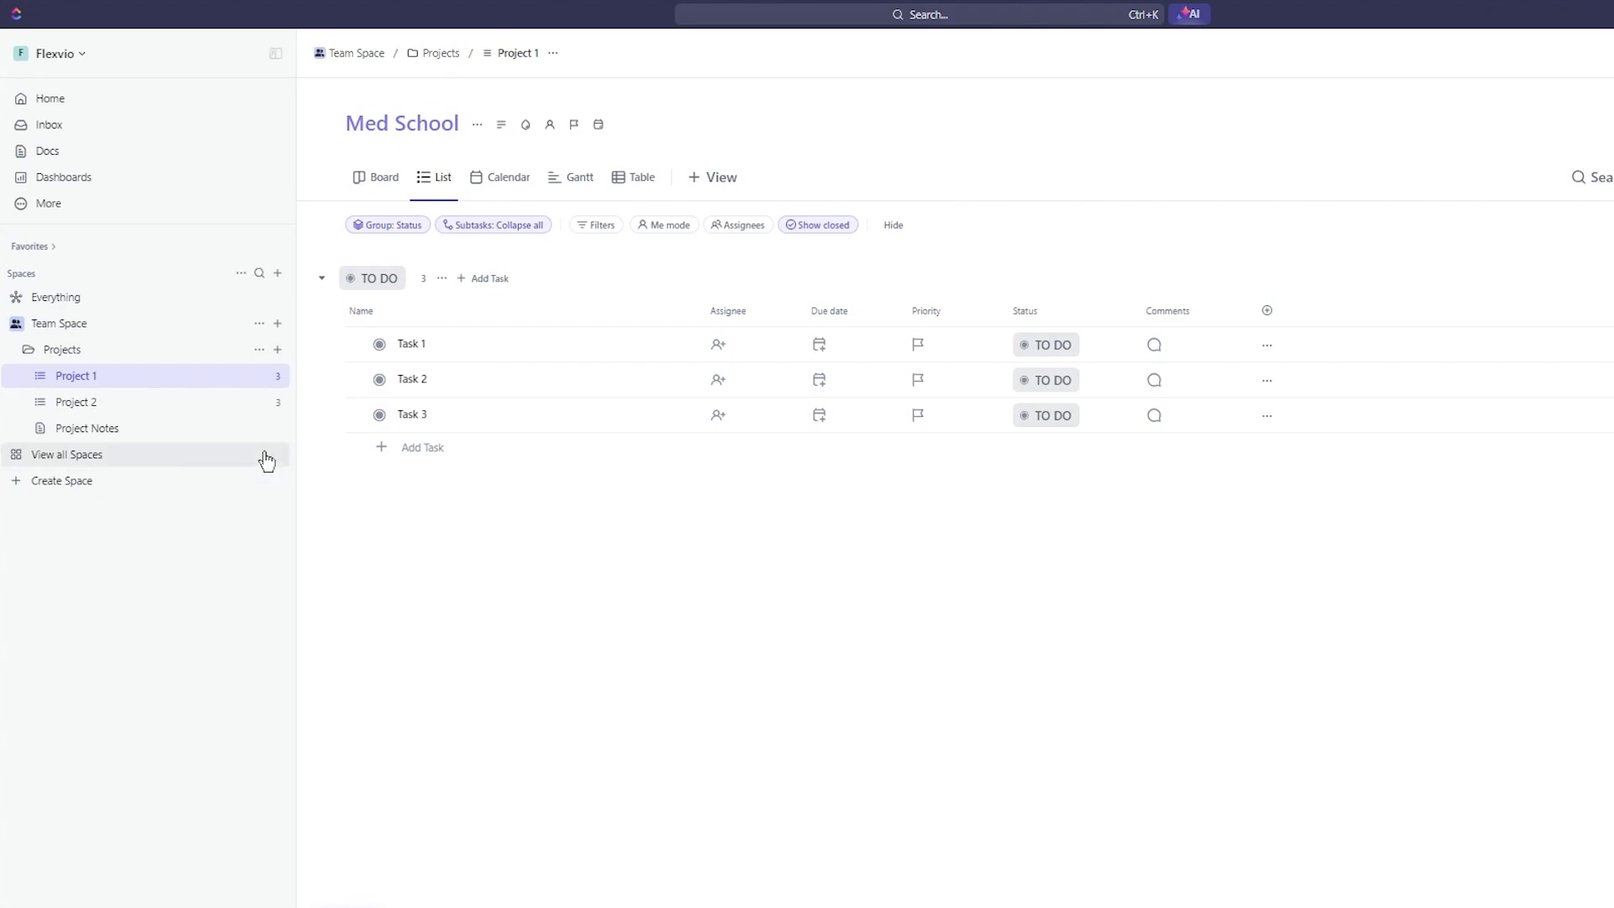
Step: Open the Project 2 list and replace its title with 'Internship'
click(51, 412)
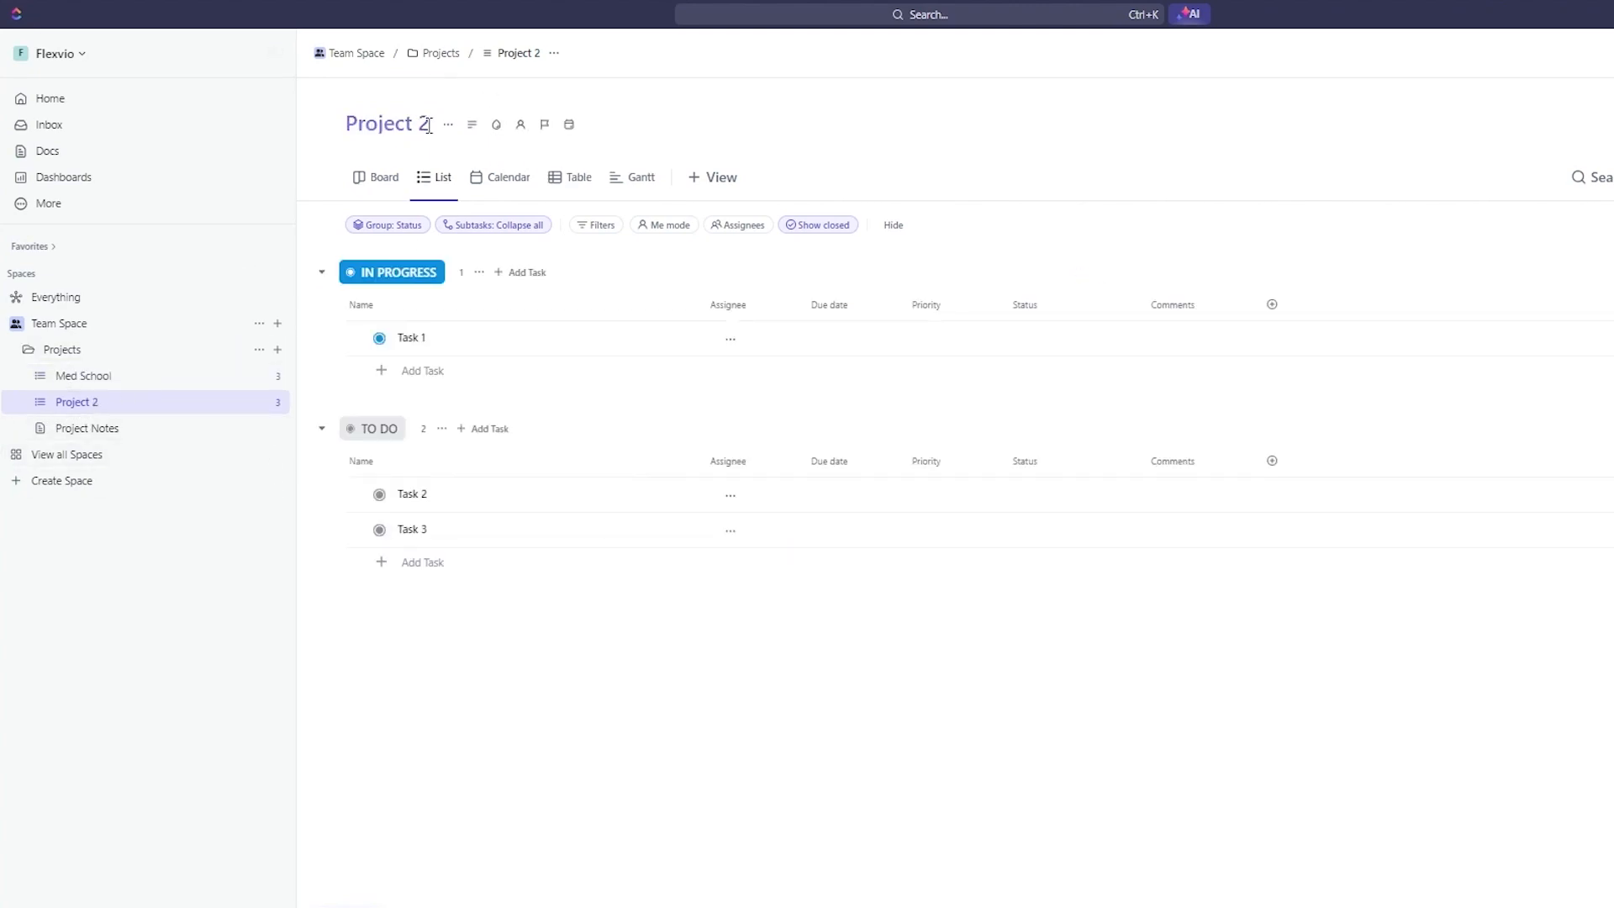
triple_click(366, 126)
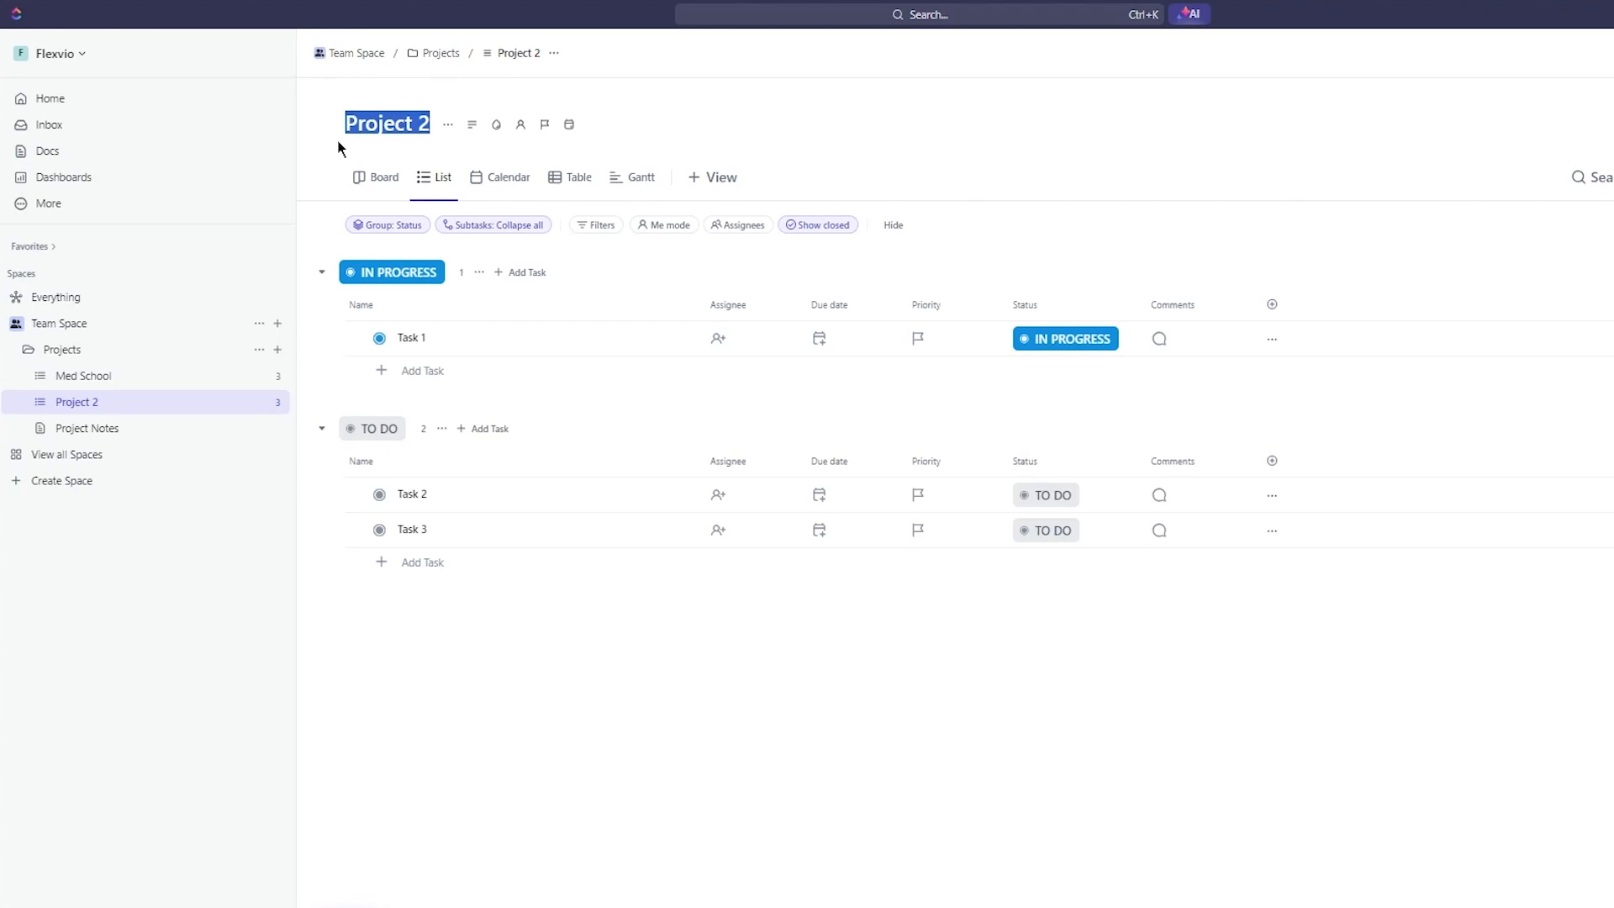
key(BackSpace)
text(Int)
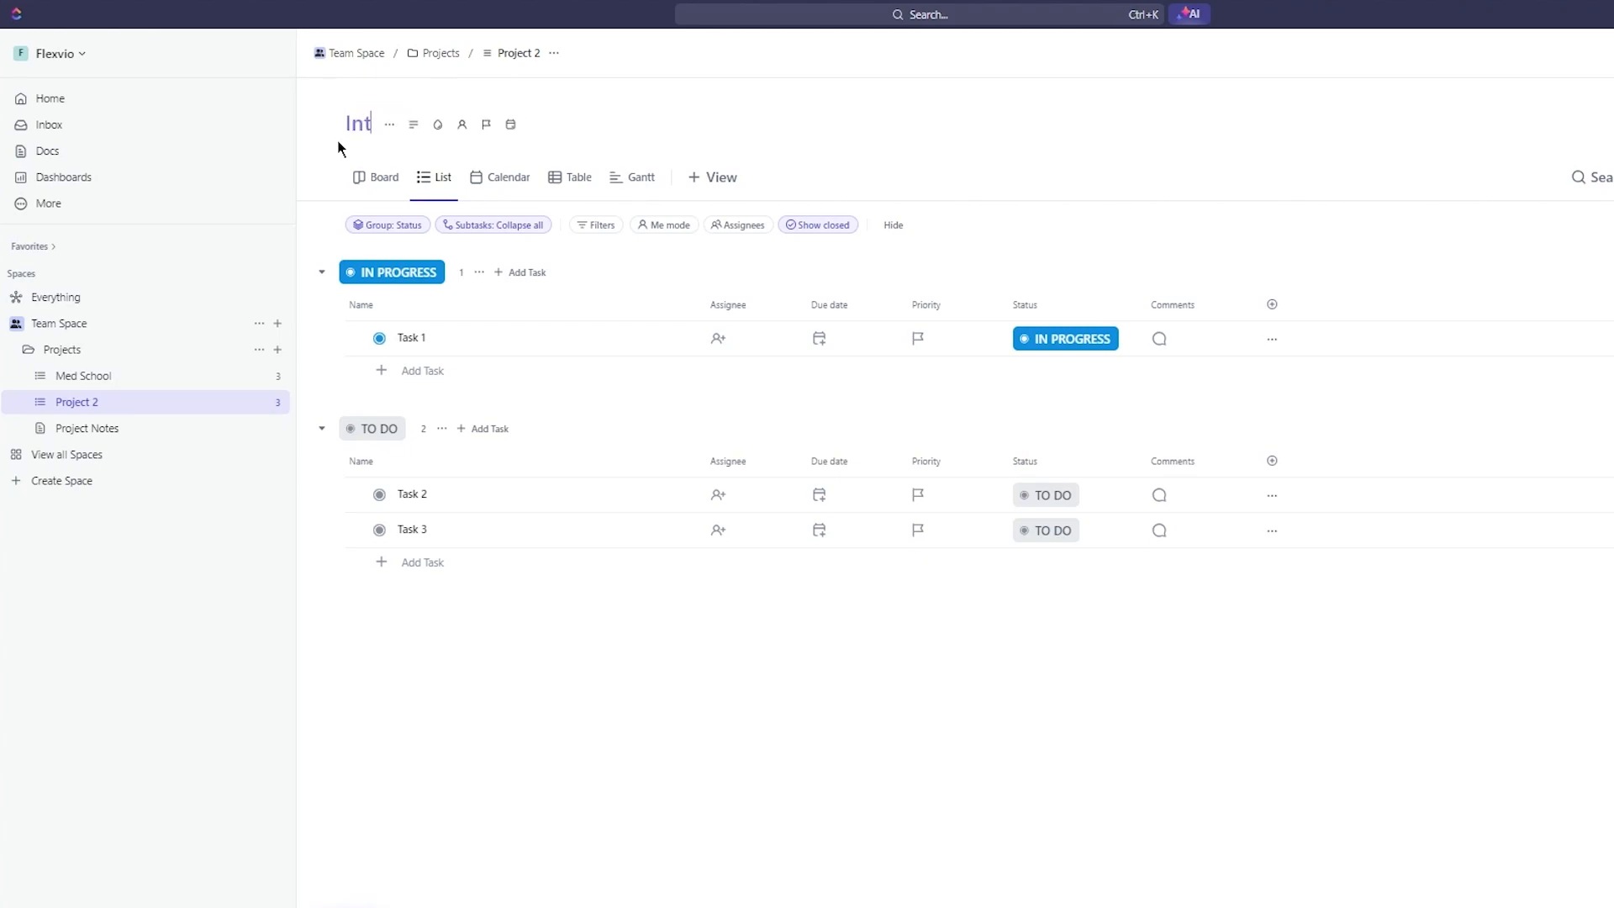
text(ernship)
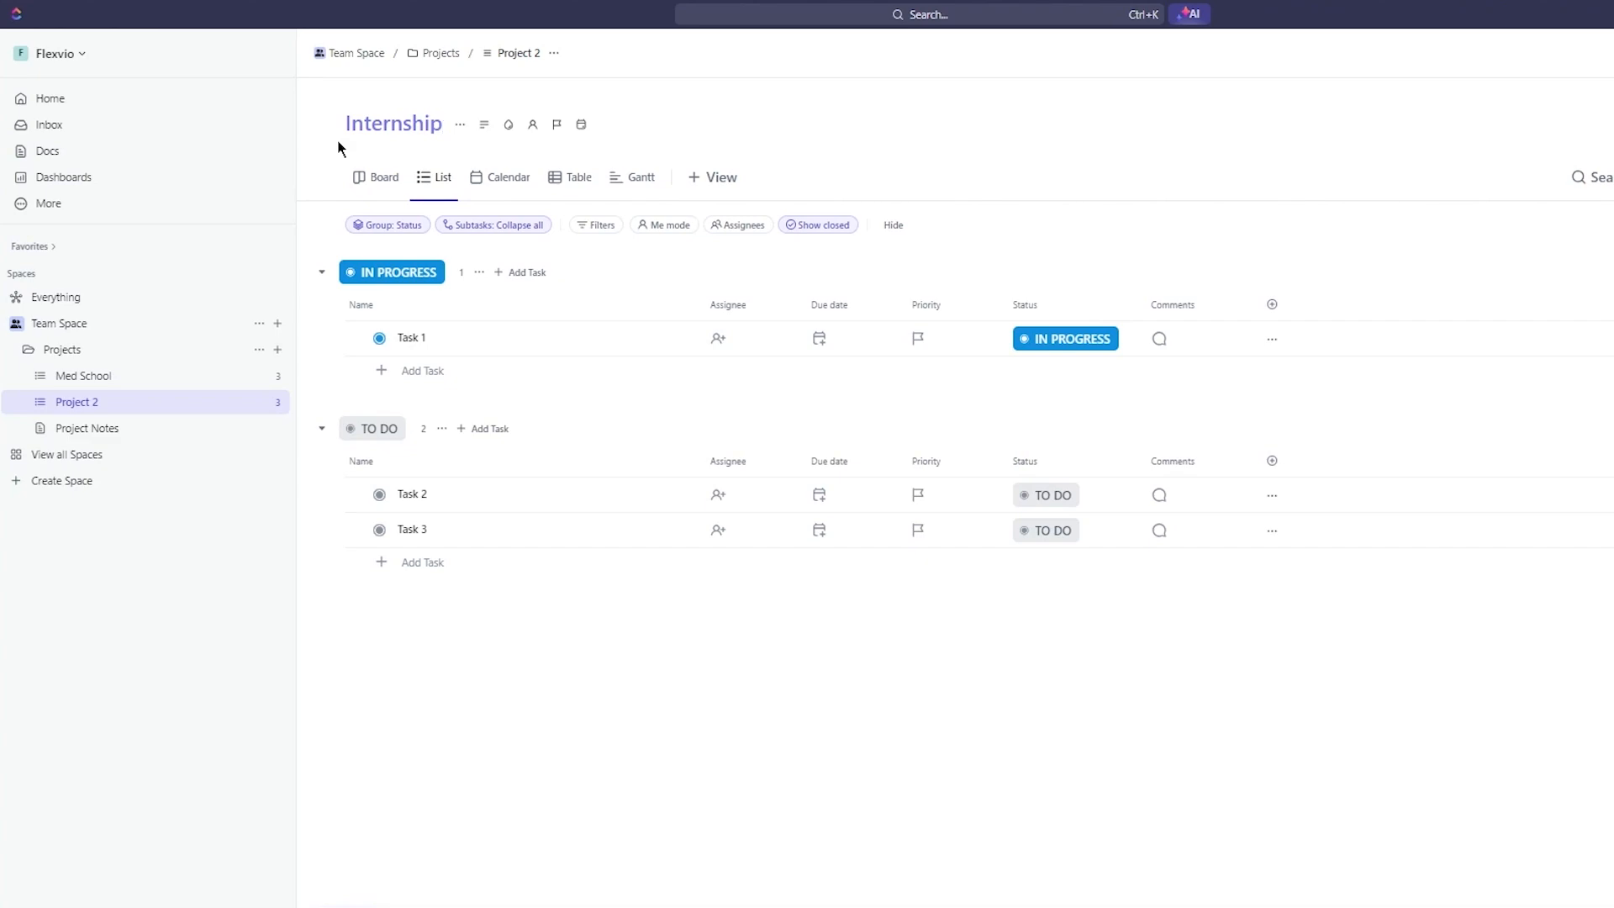
click(619, 691)
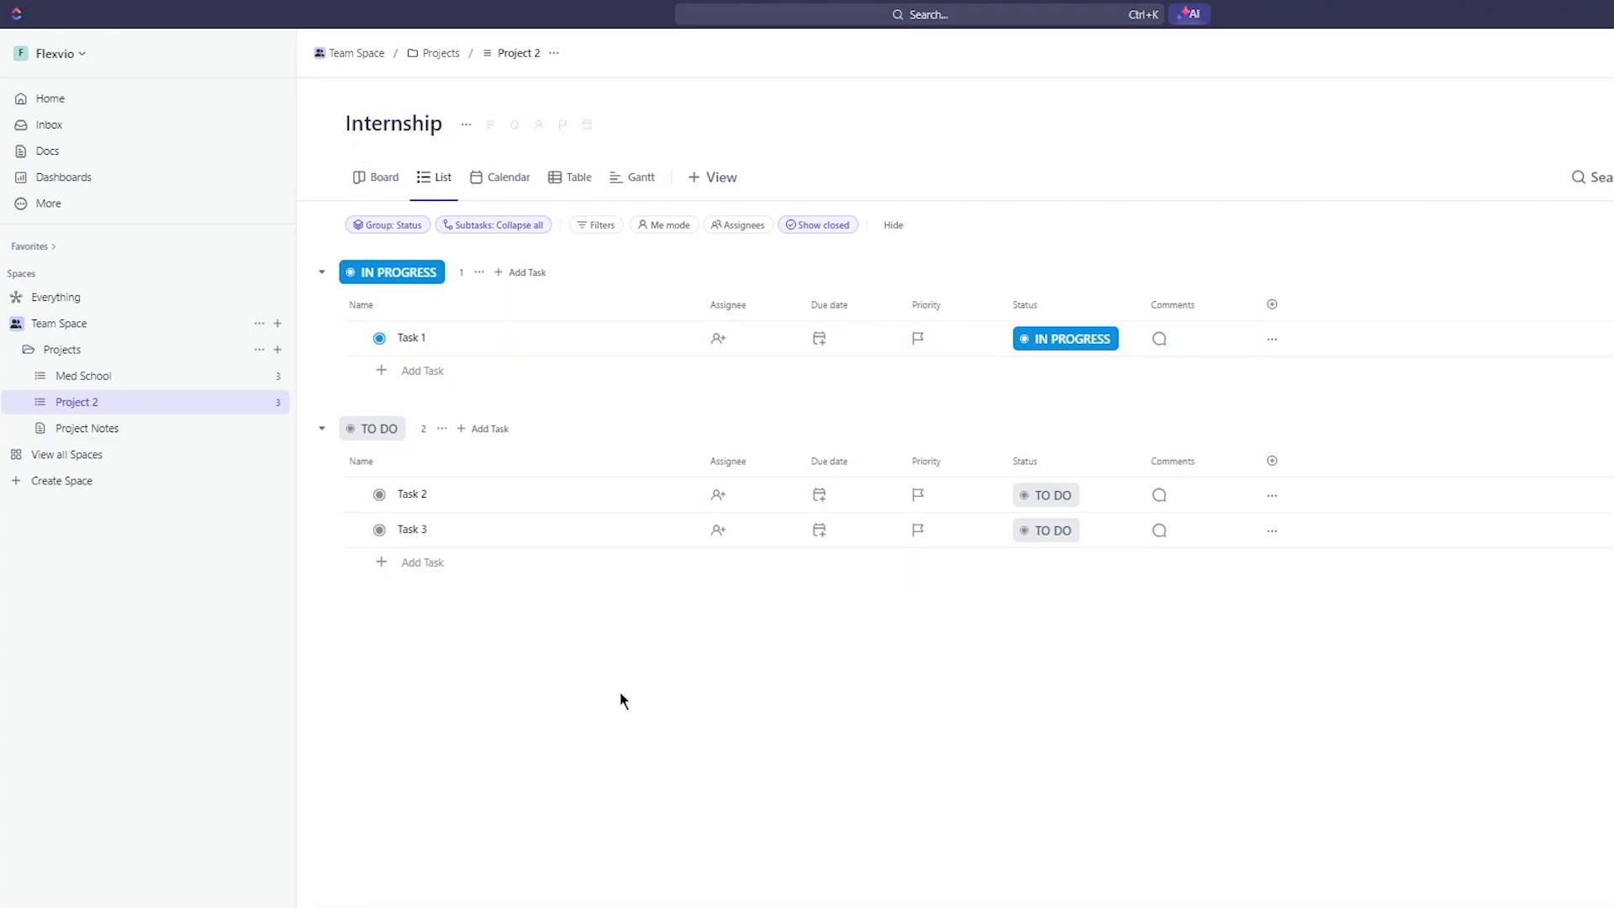
click(277, 350)
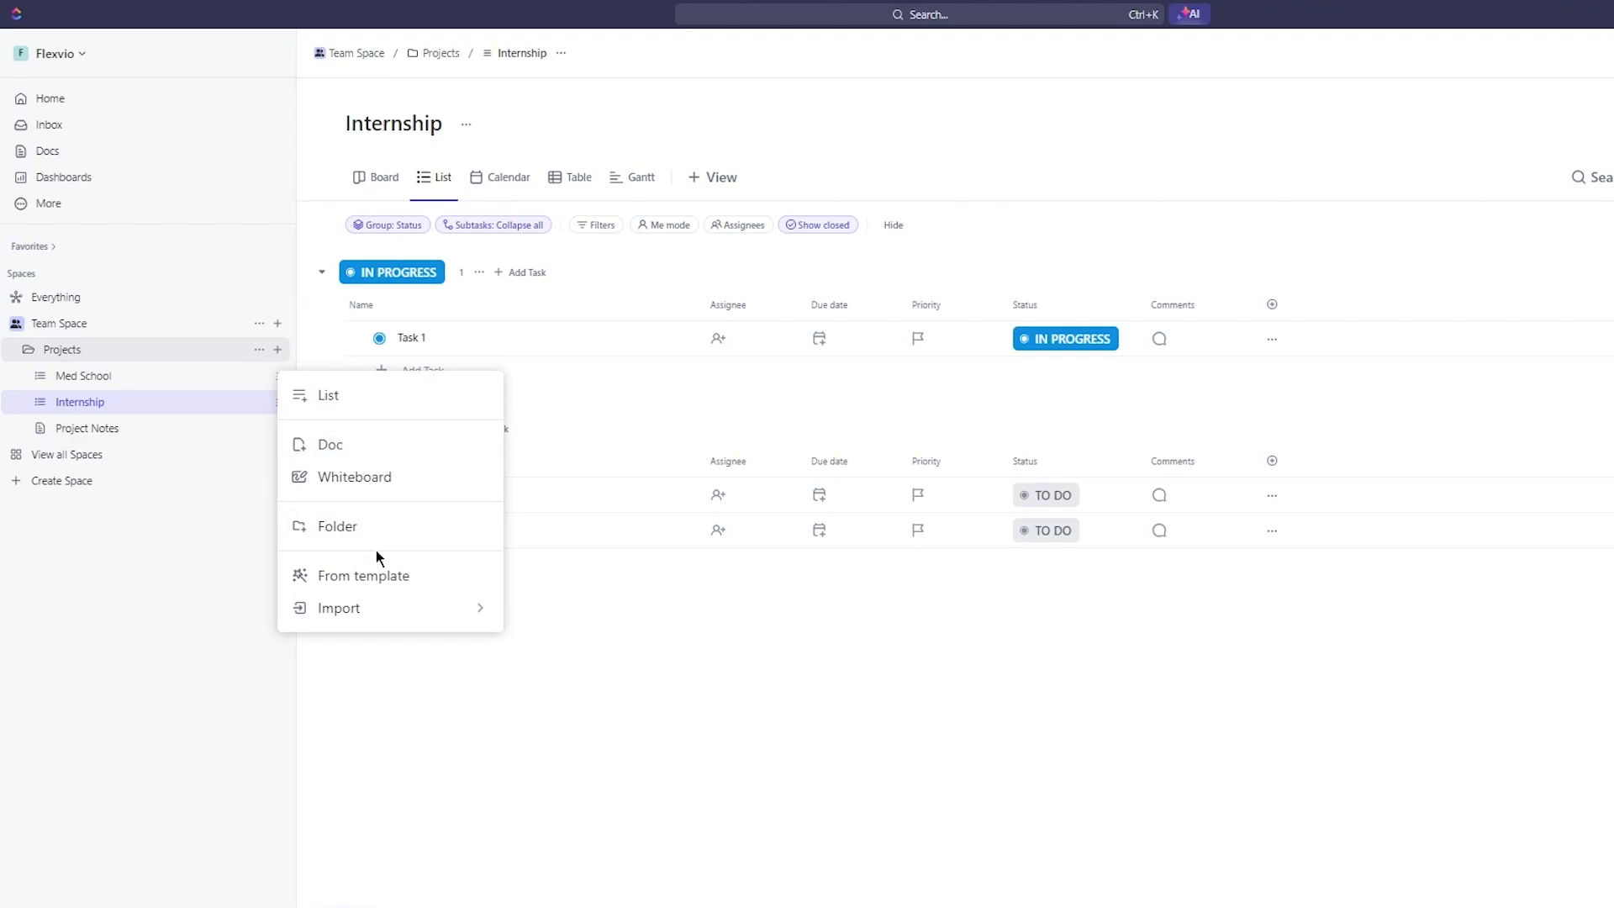
Step: Create a new list named 'Life' under the Projects folder
click(341, 395)
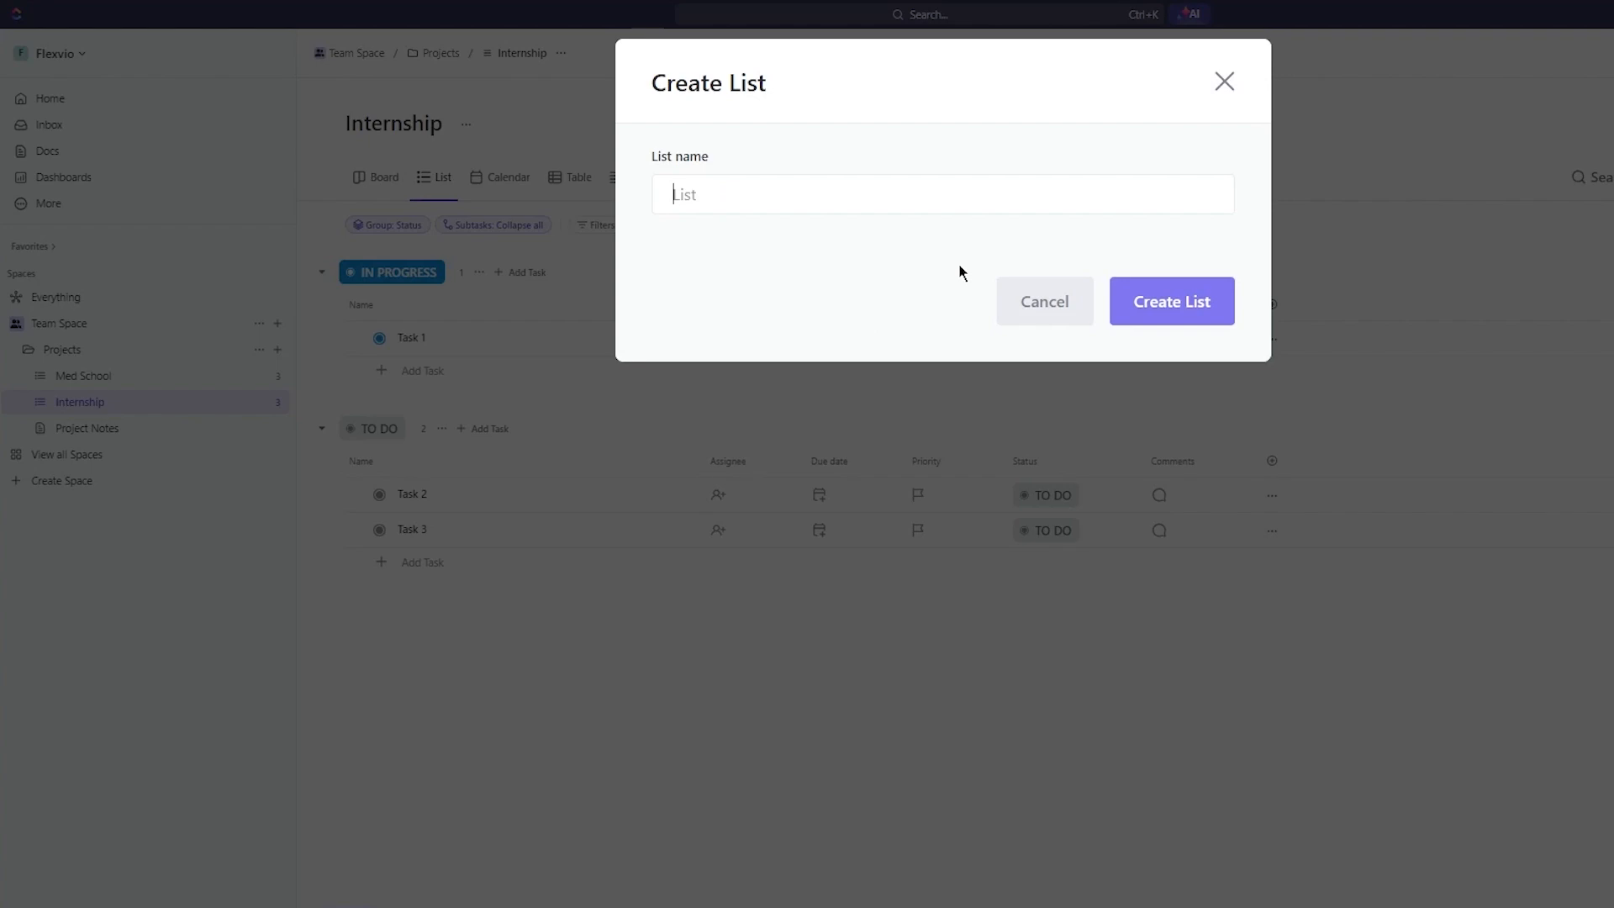
text(Life)
key(Return)
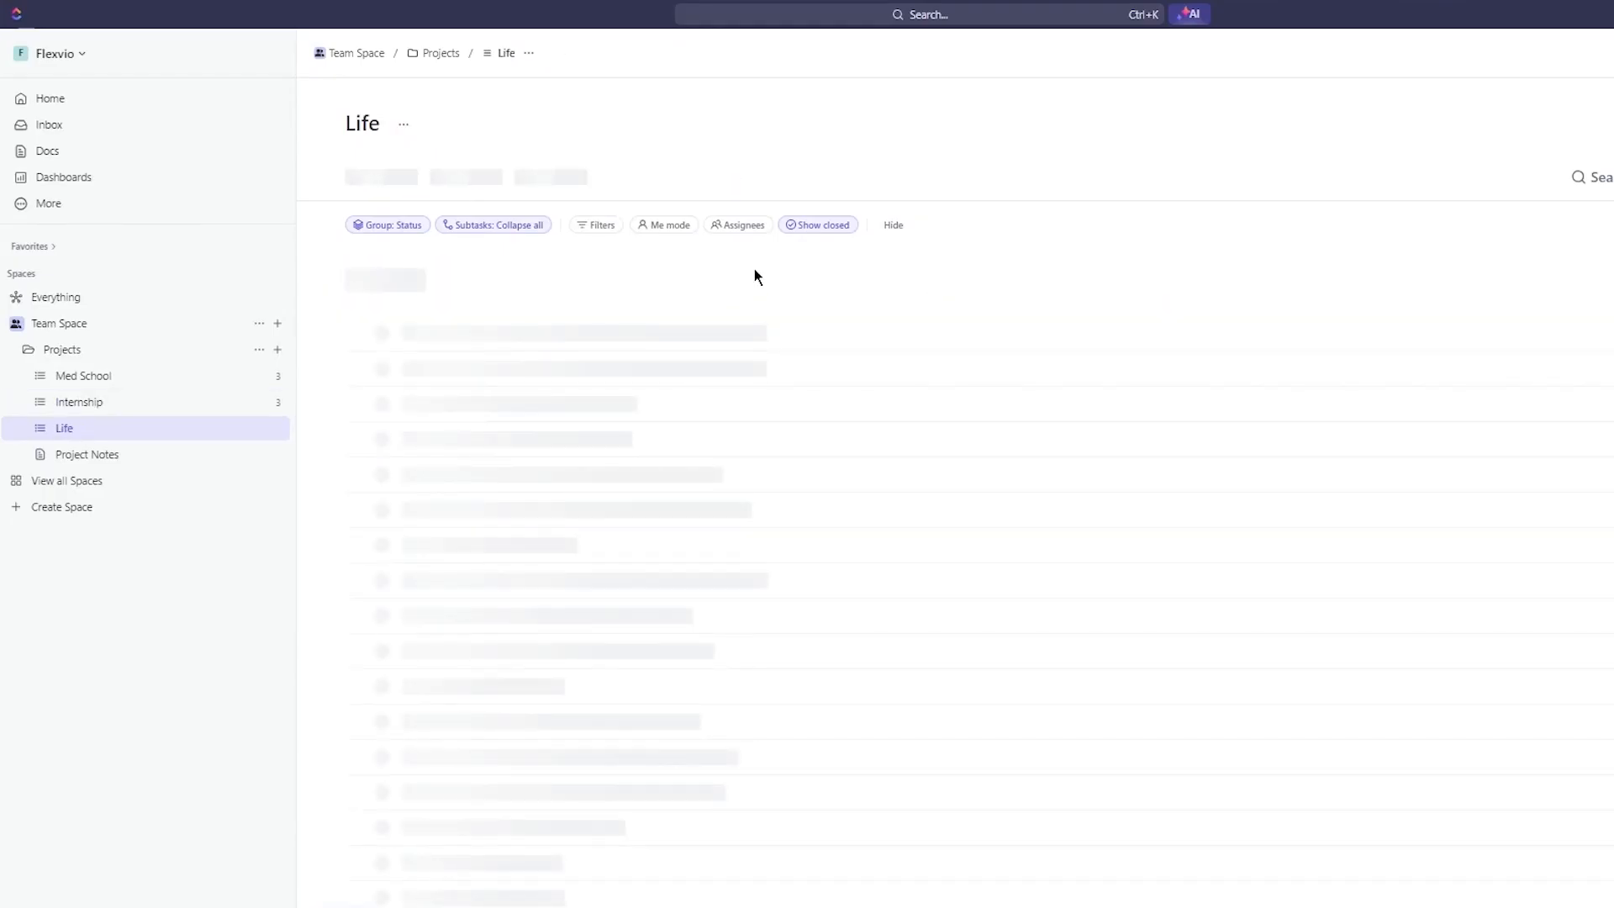
Step: In Med School, rename Task 1 to 'Assignments' and check its status options
click(106, 385)
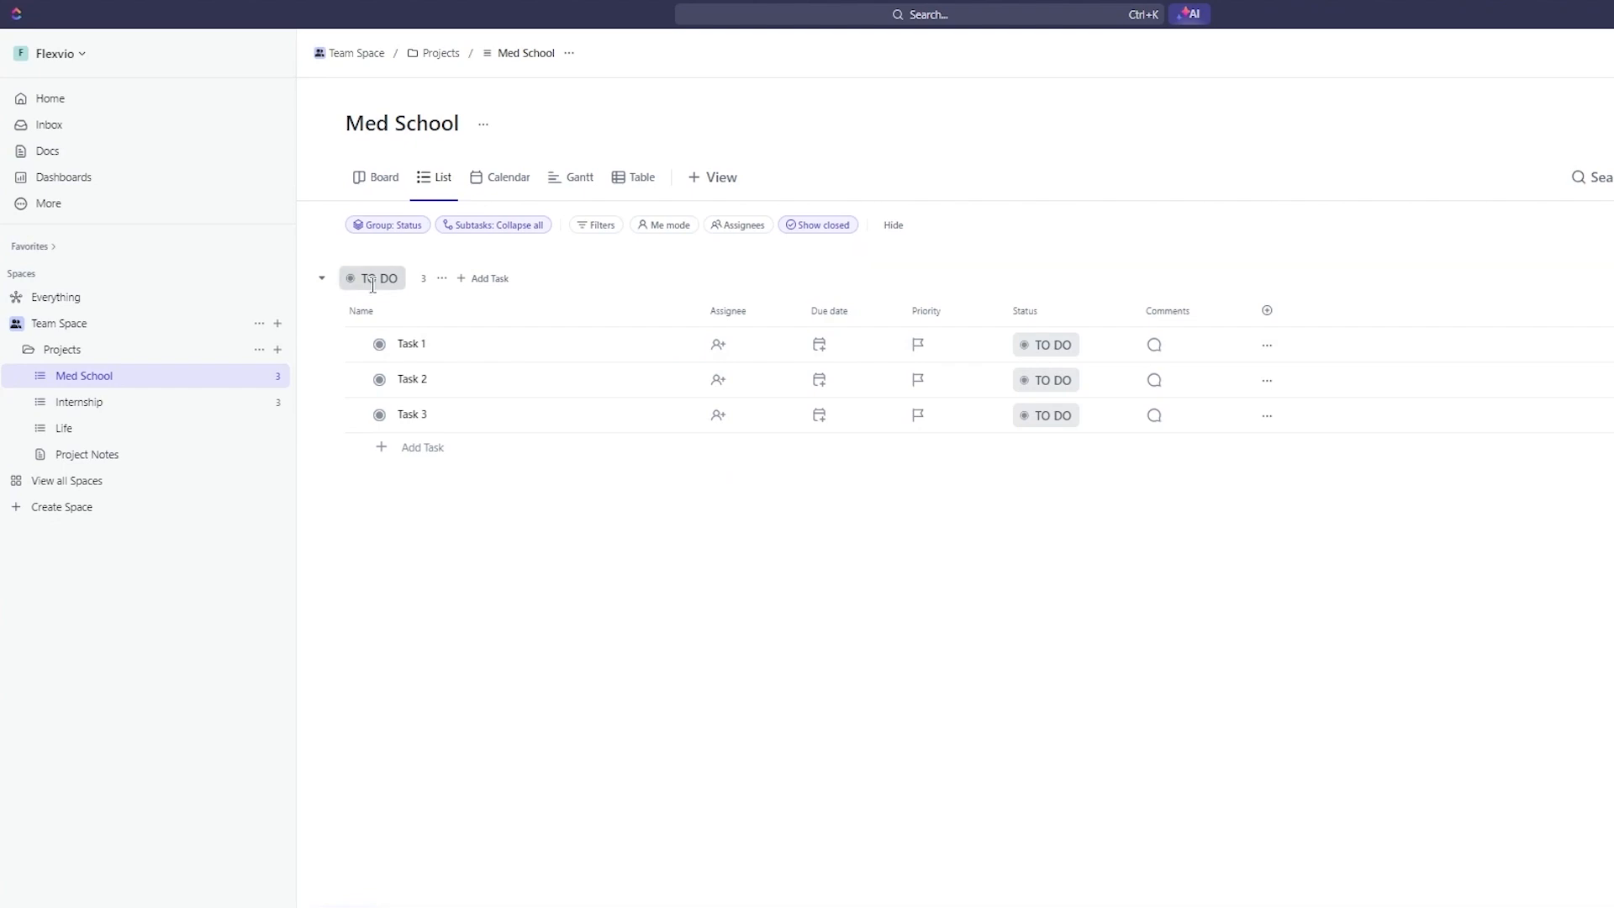
click(414, 348)
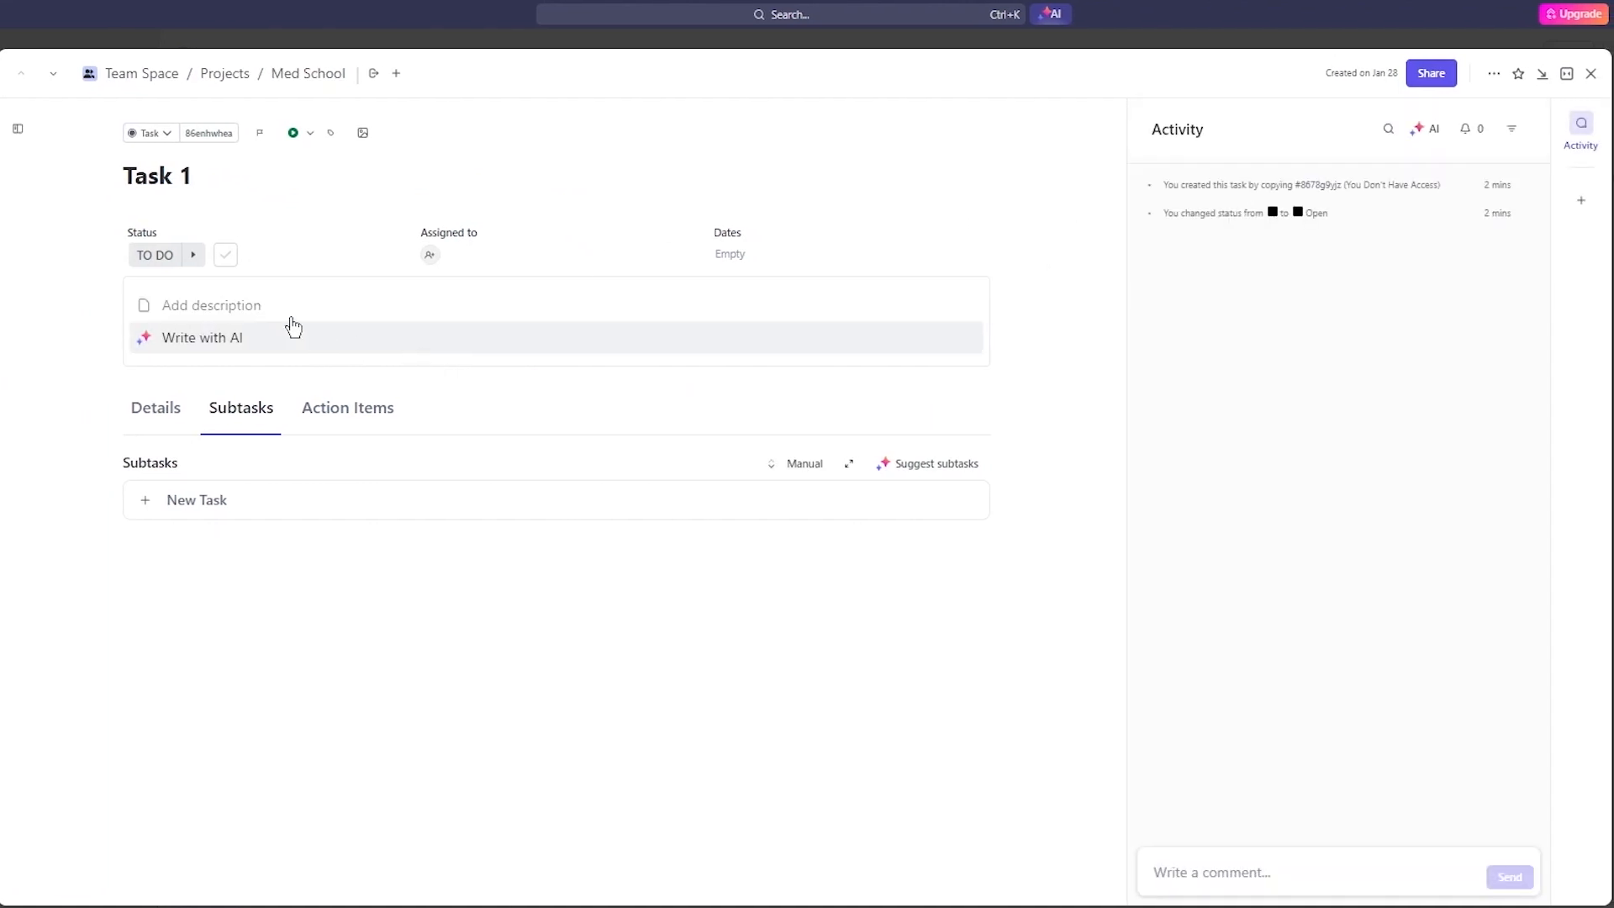
click(271, 306)
drag(197, 176, 67, 180)
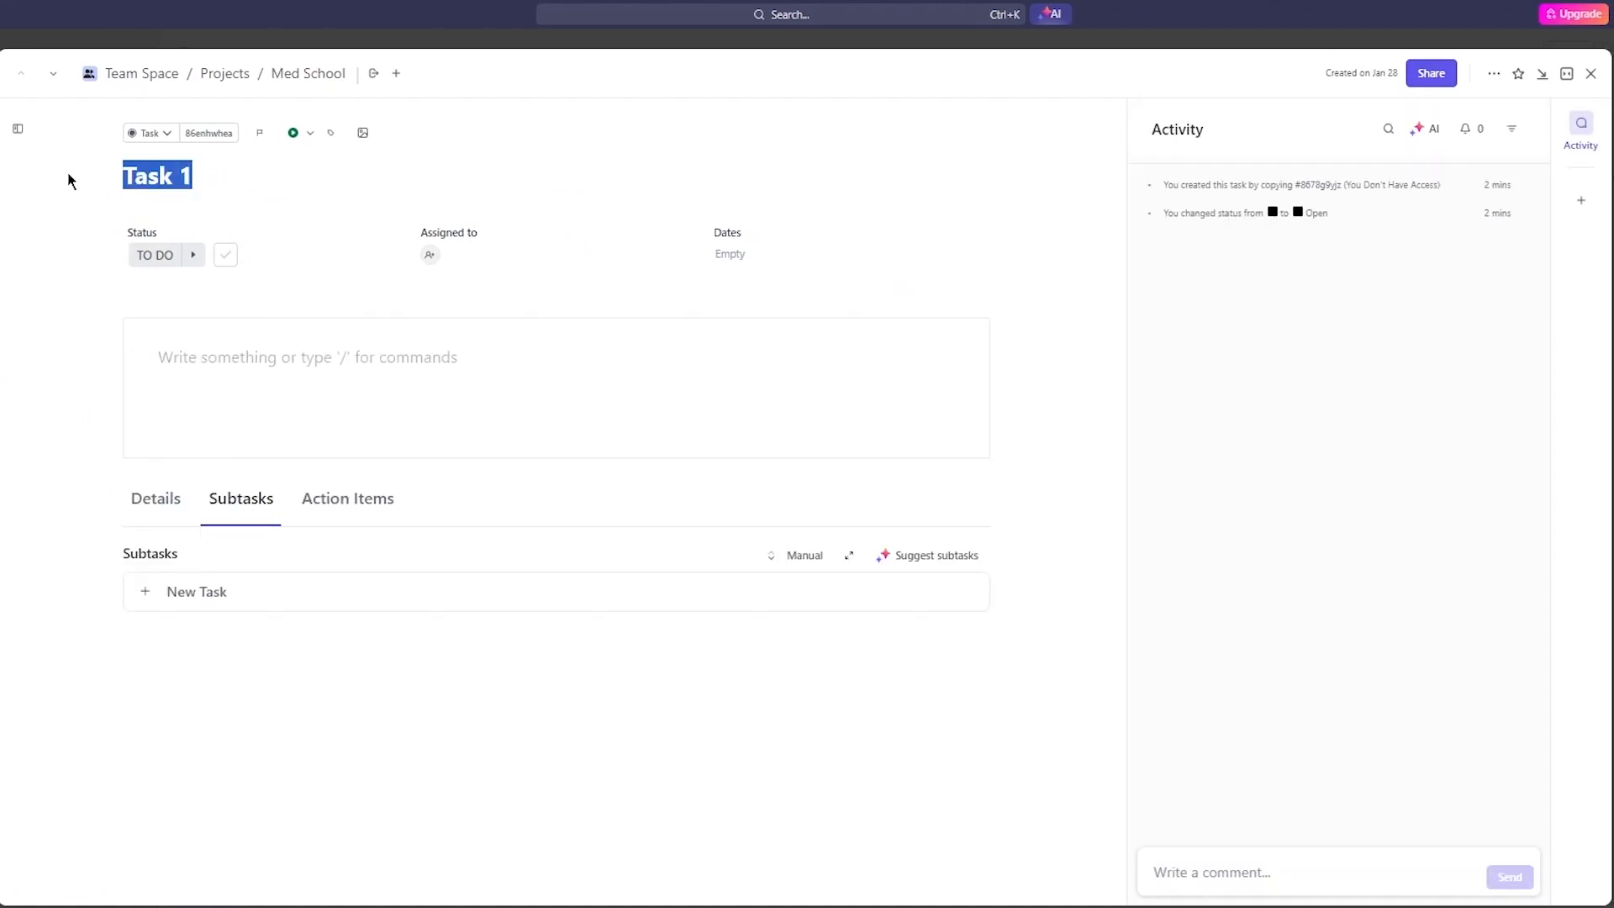
key(BackSpace)
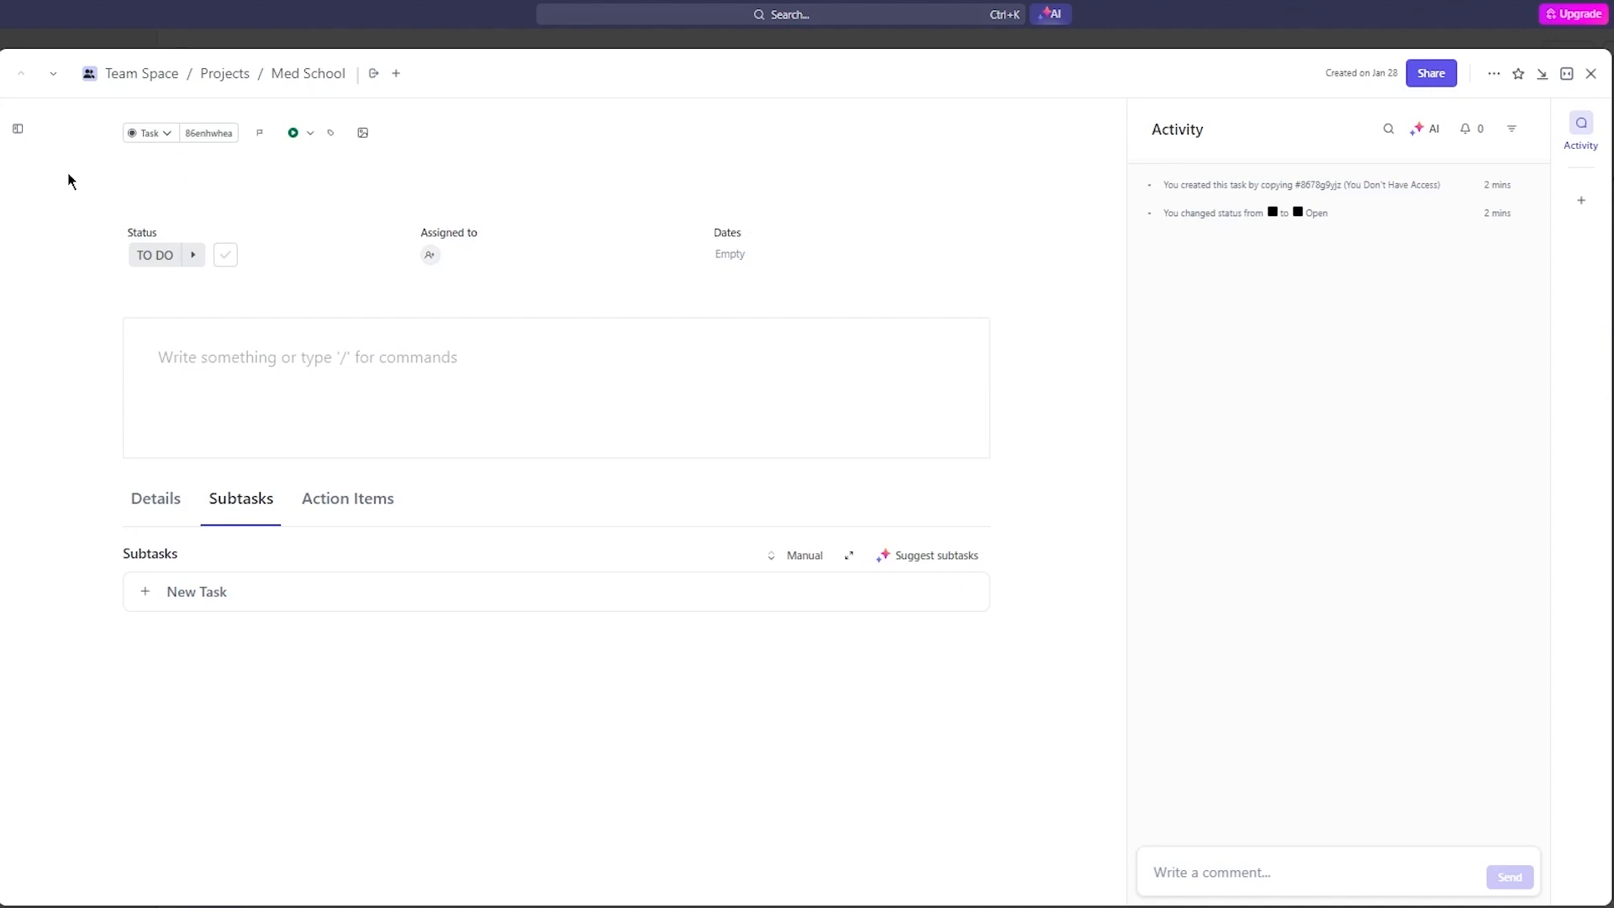
text(Assignments)
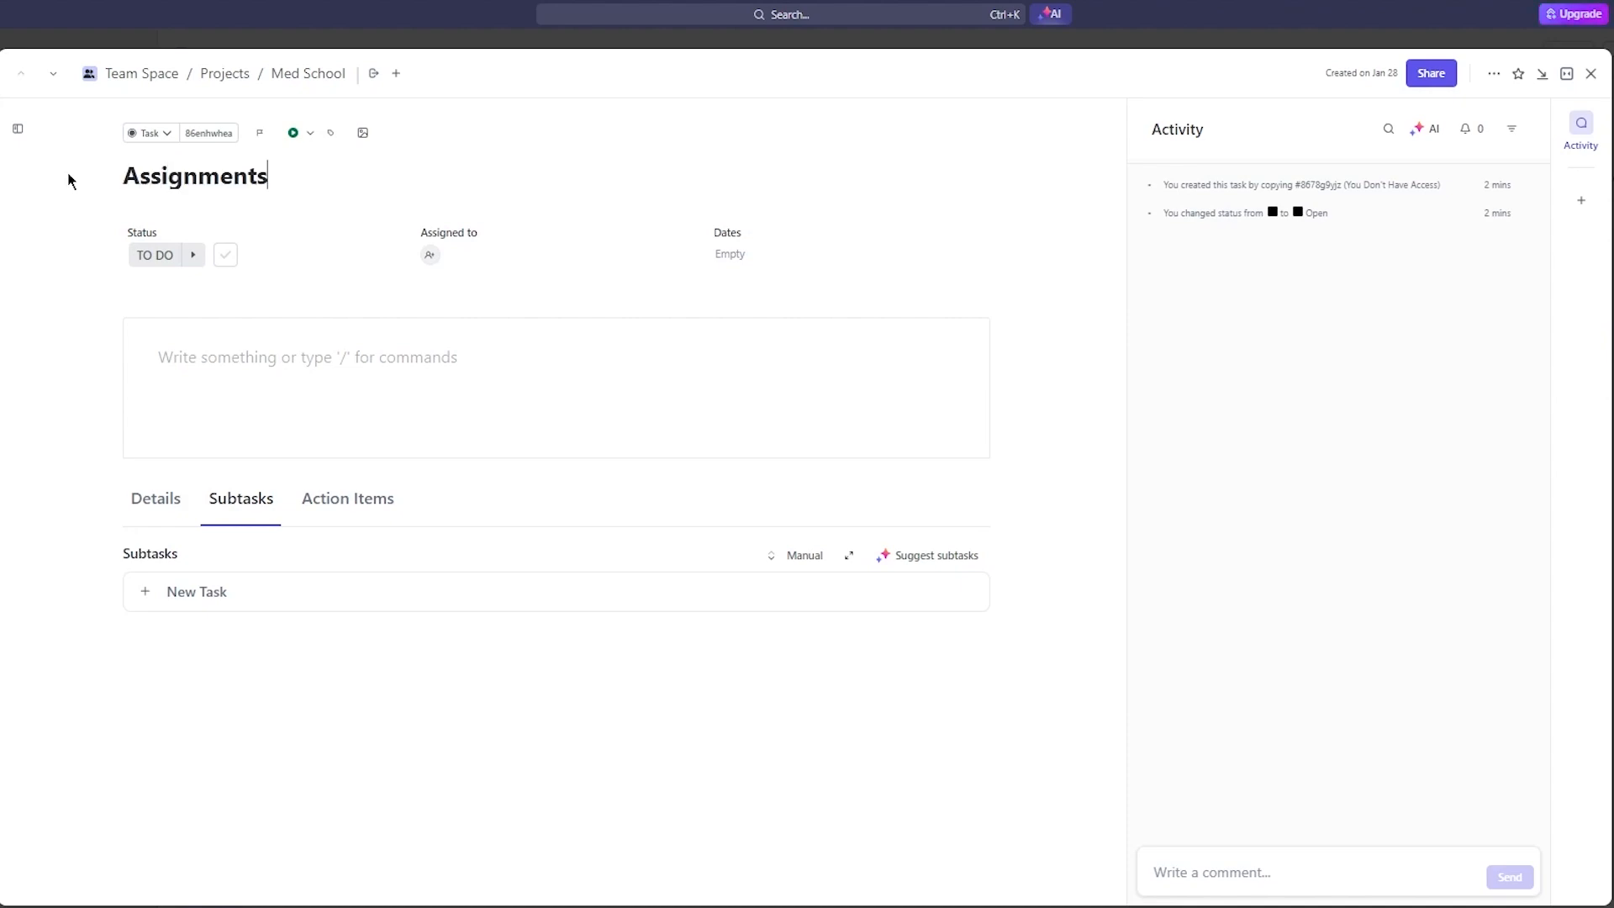
click(265, 362)
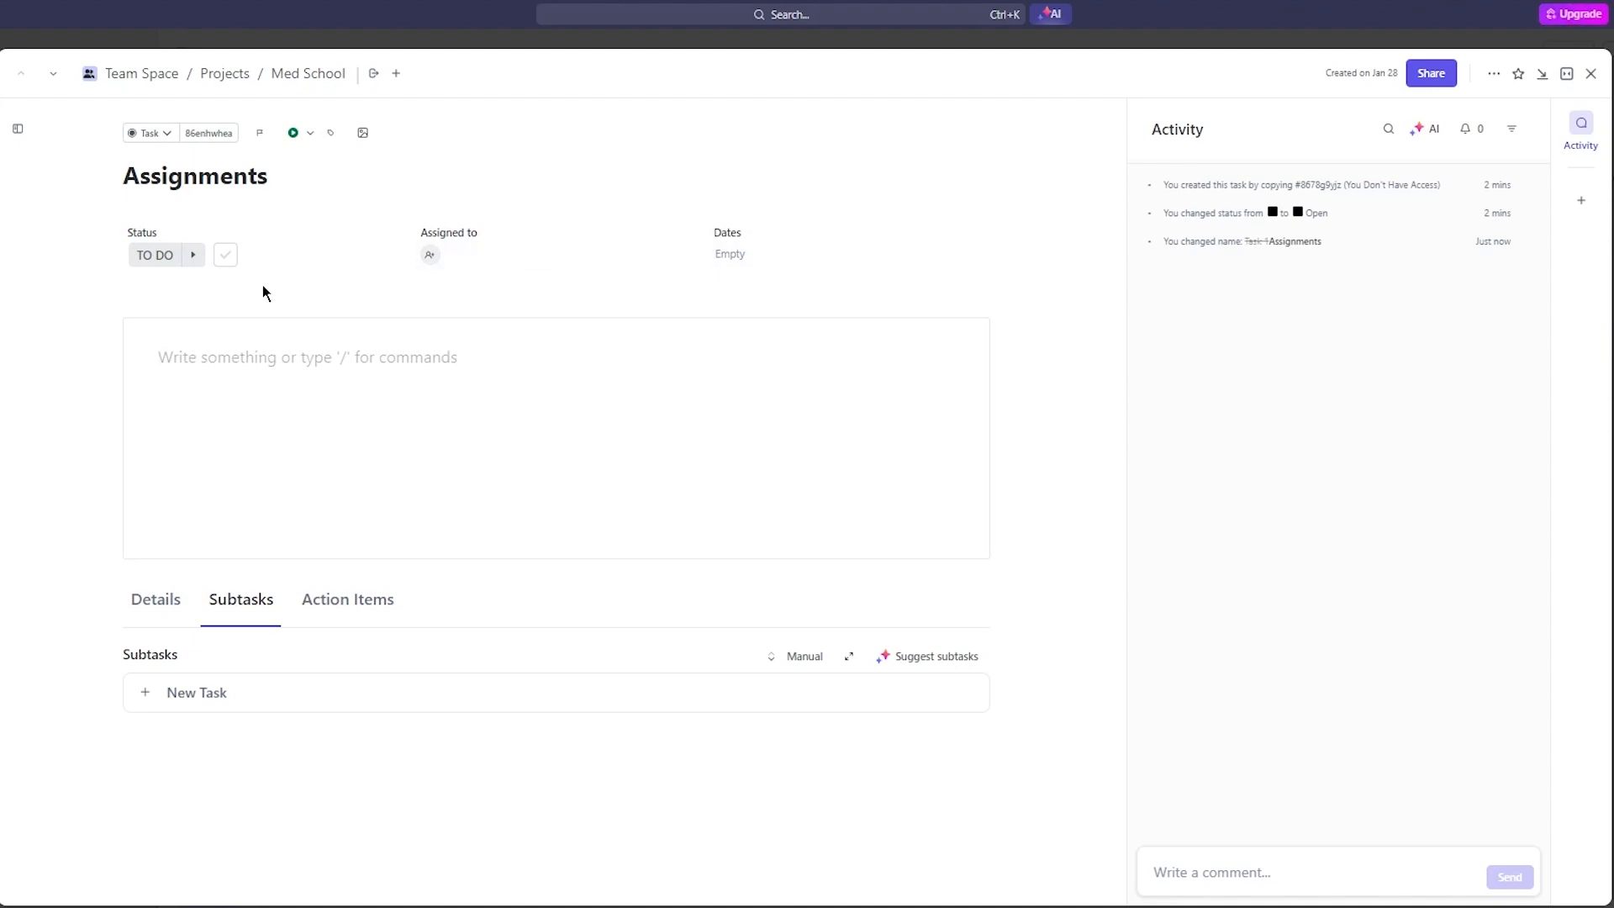
click(153, 256)
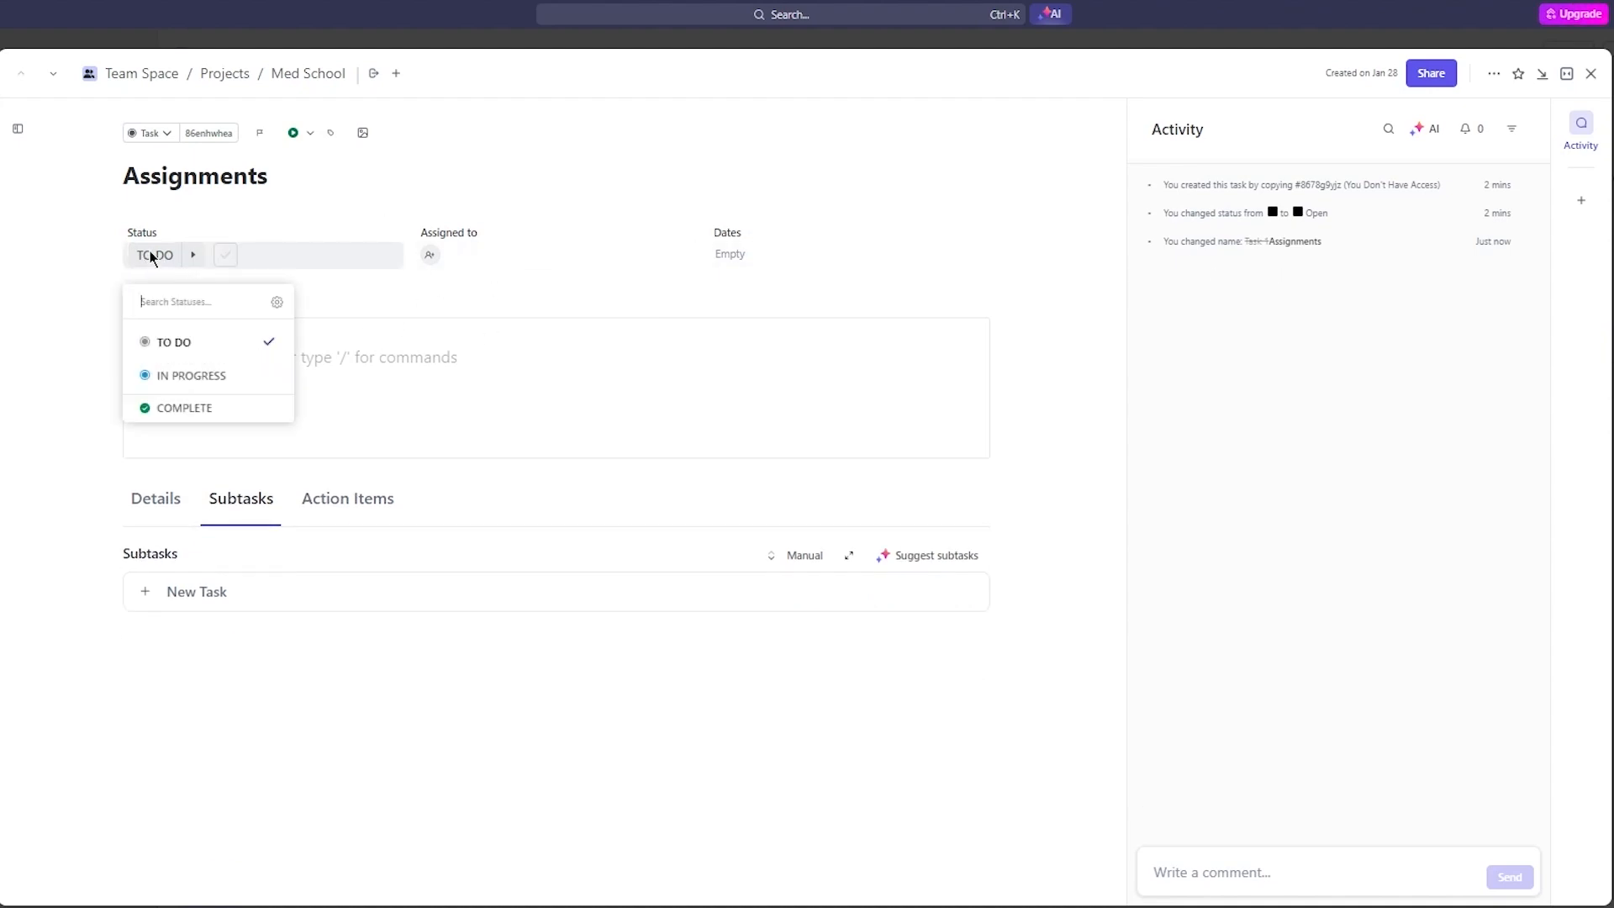
click(368, 288)
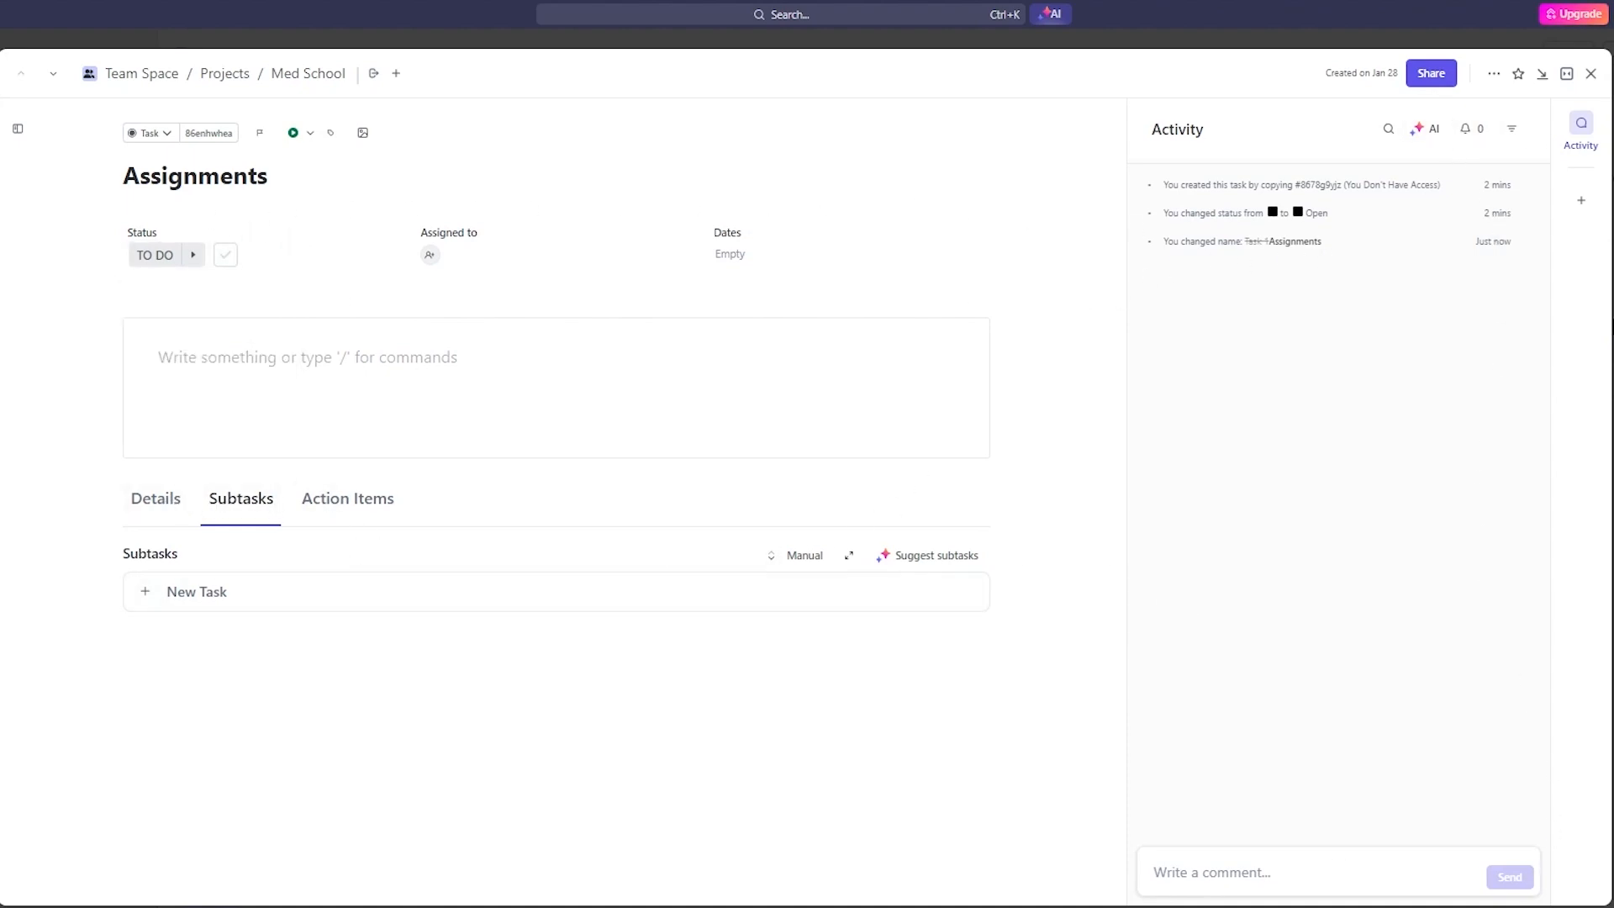
key(Escape)
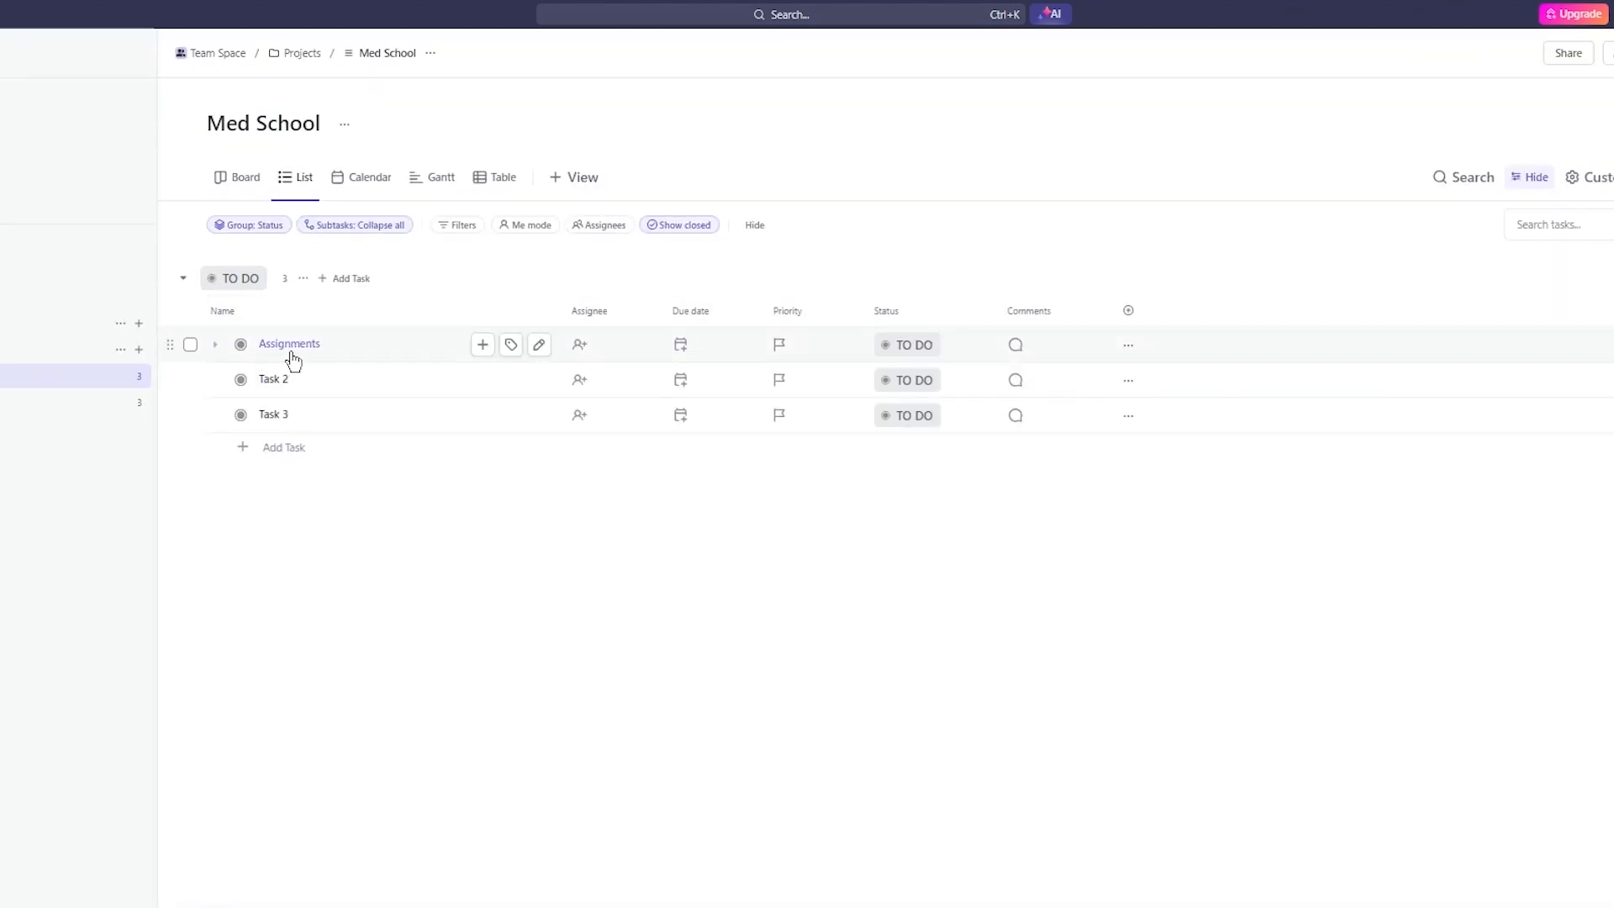
Step: Rename Task 2 to 'Projects' and Task 3 to 'Practicals'
click(306, 377)
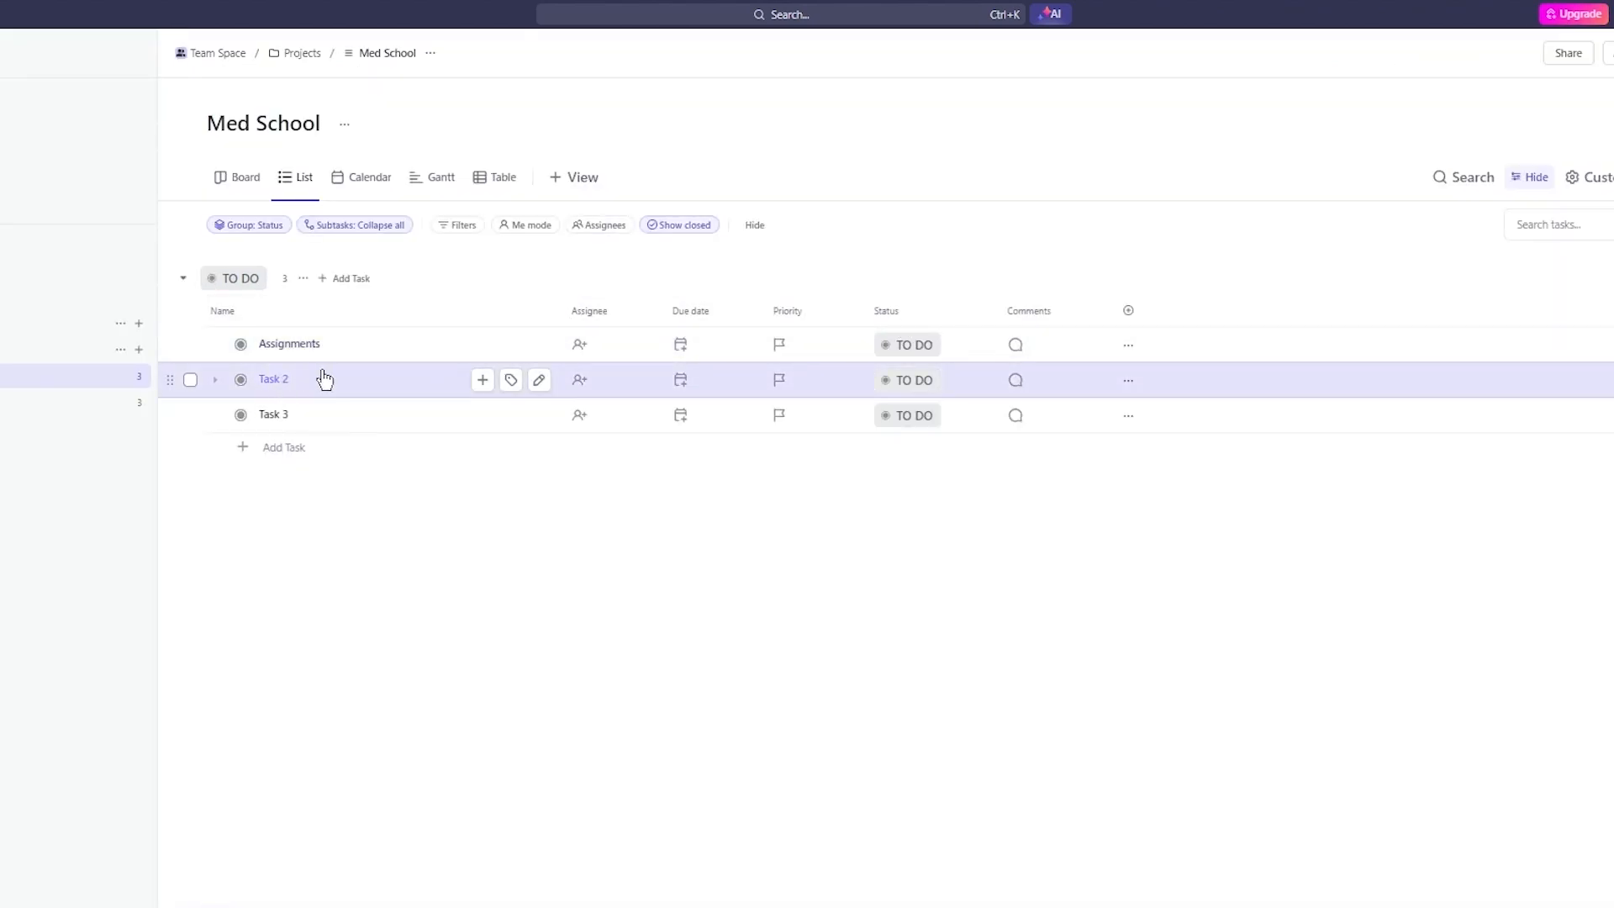
drag(206, 179, 91, 185)
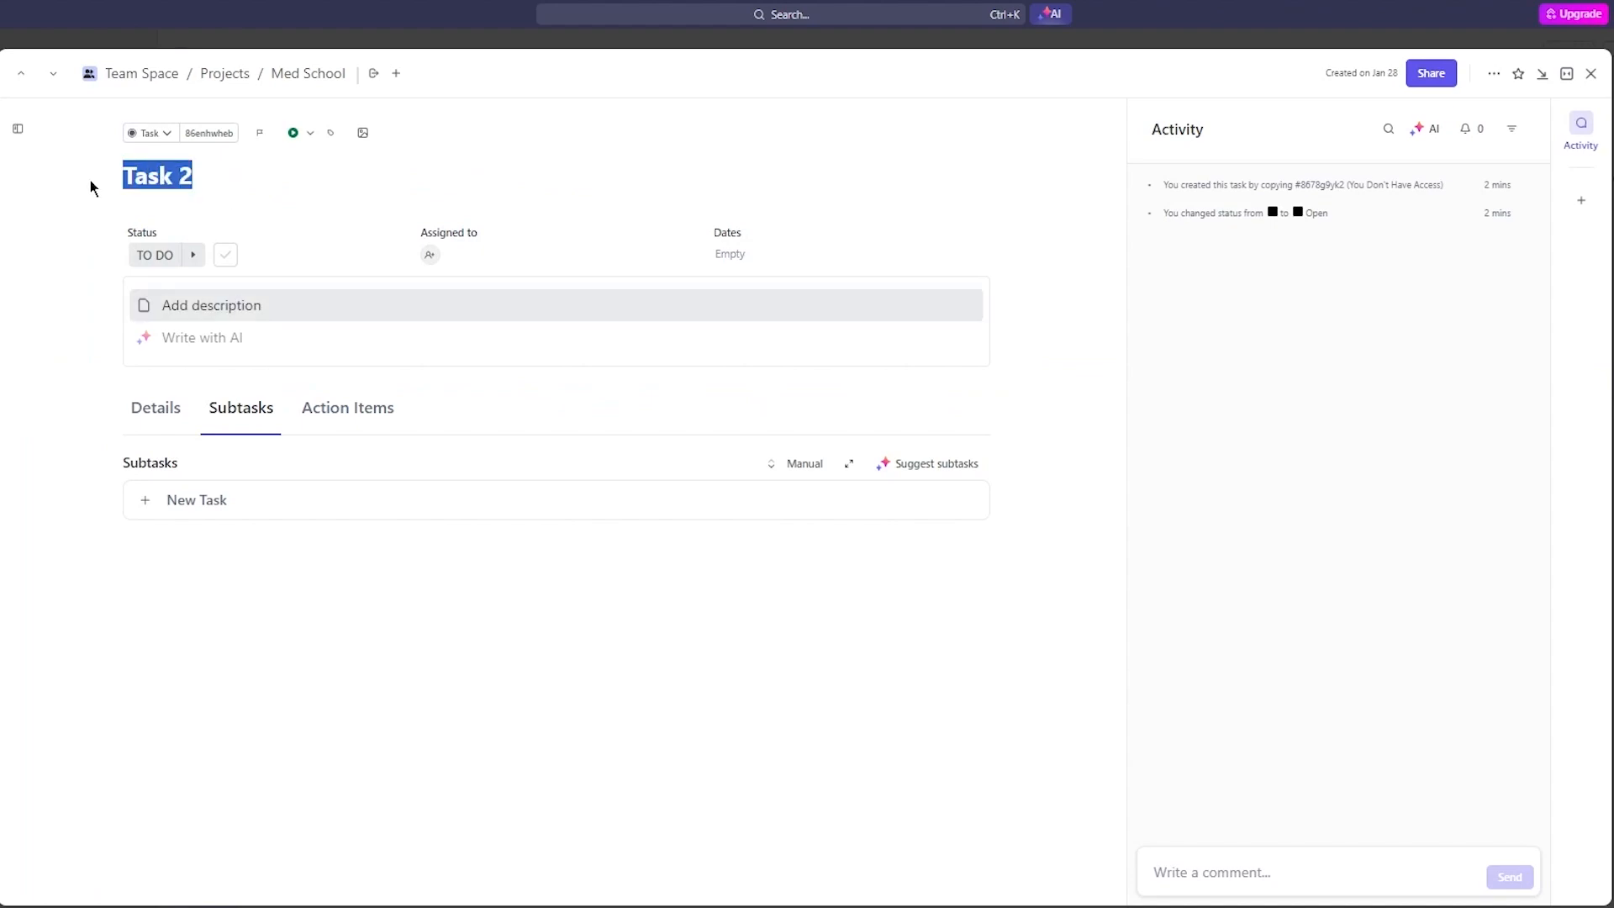
text(Projects)
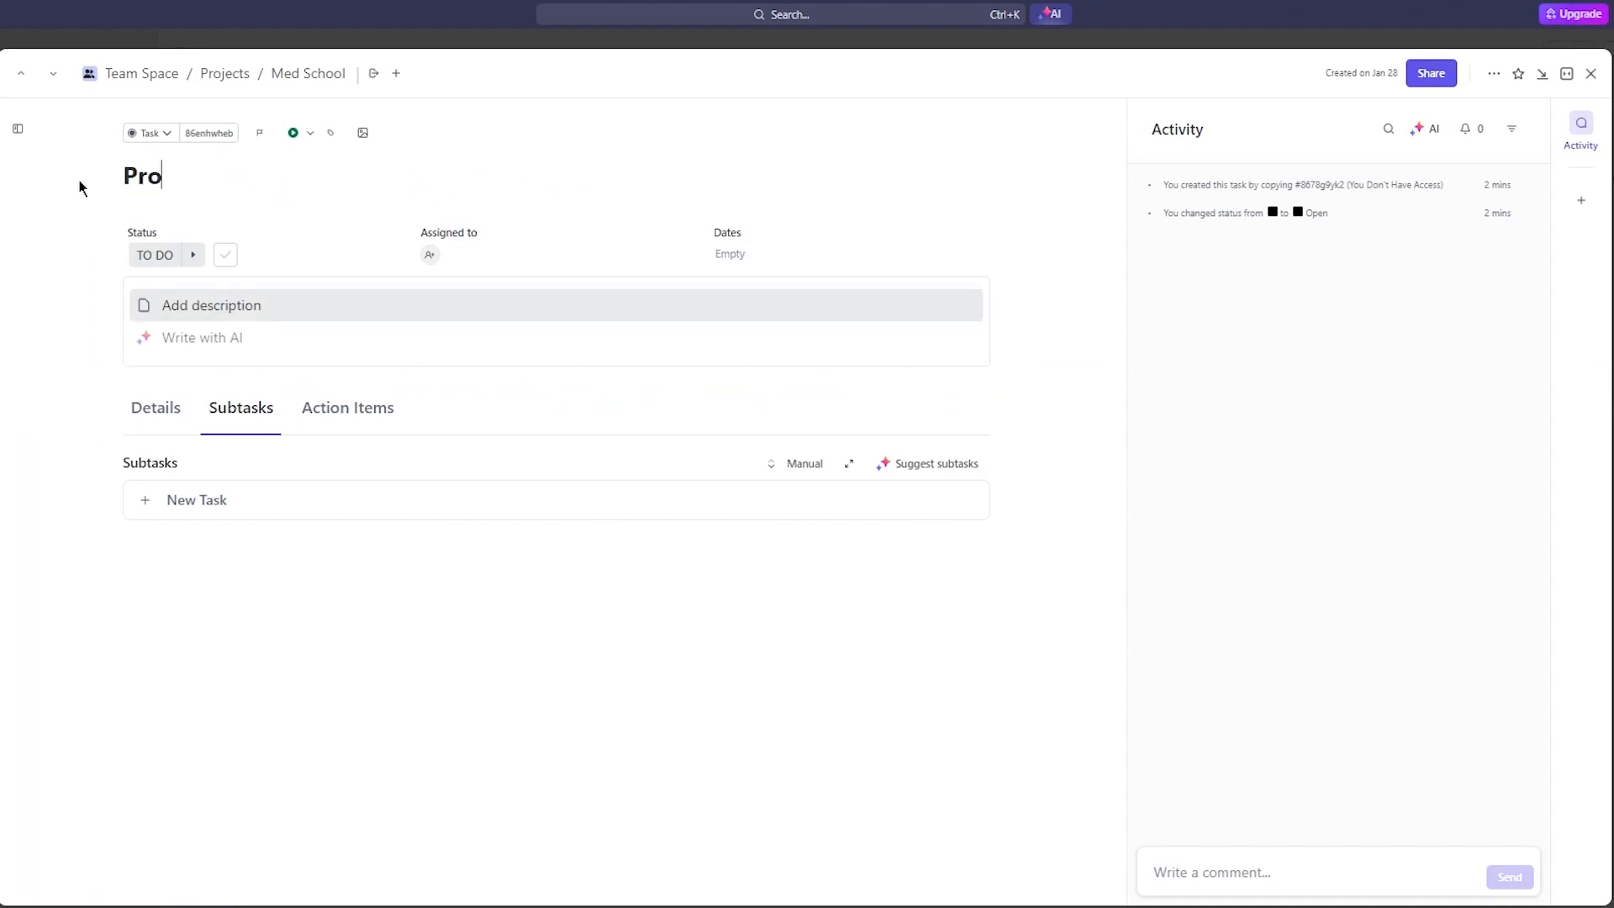
key(Return)
key(Escape)
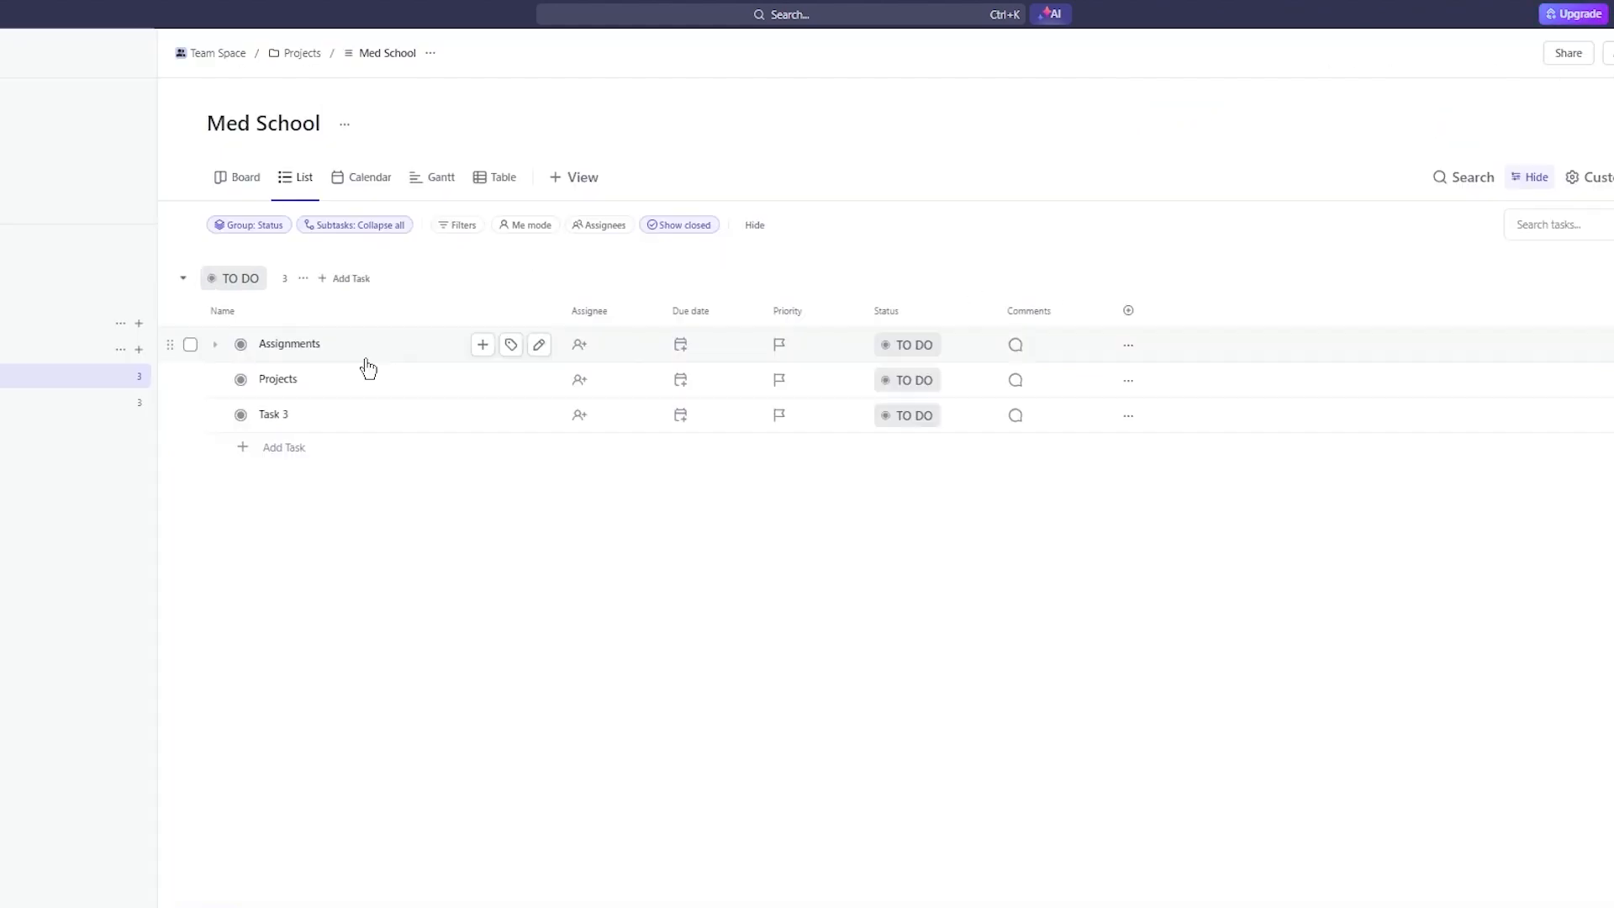
click(270, 420)
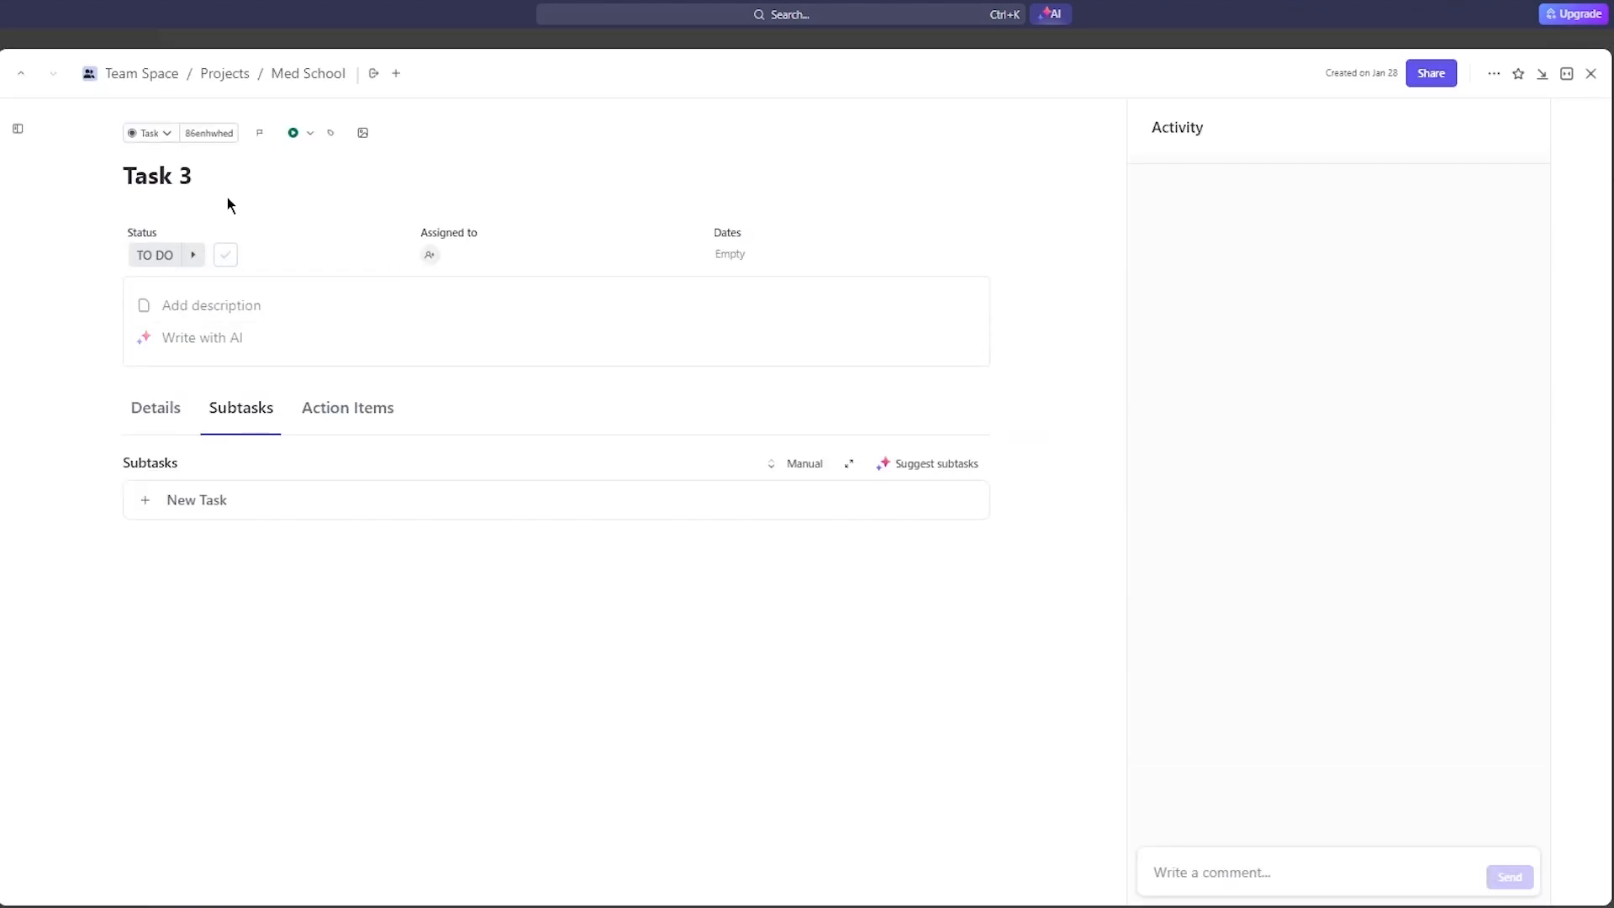
click(265, 185)
key(BackSpace)
key(BackSpace)
key(BackSpace)
key(BackSpace)
key(BackSpace)
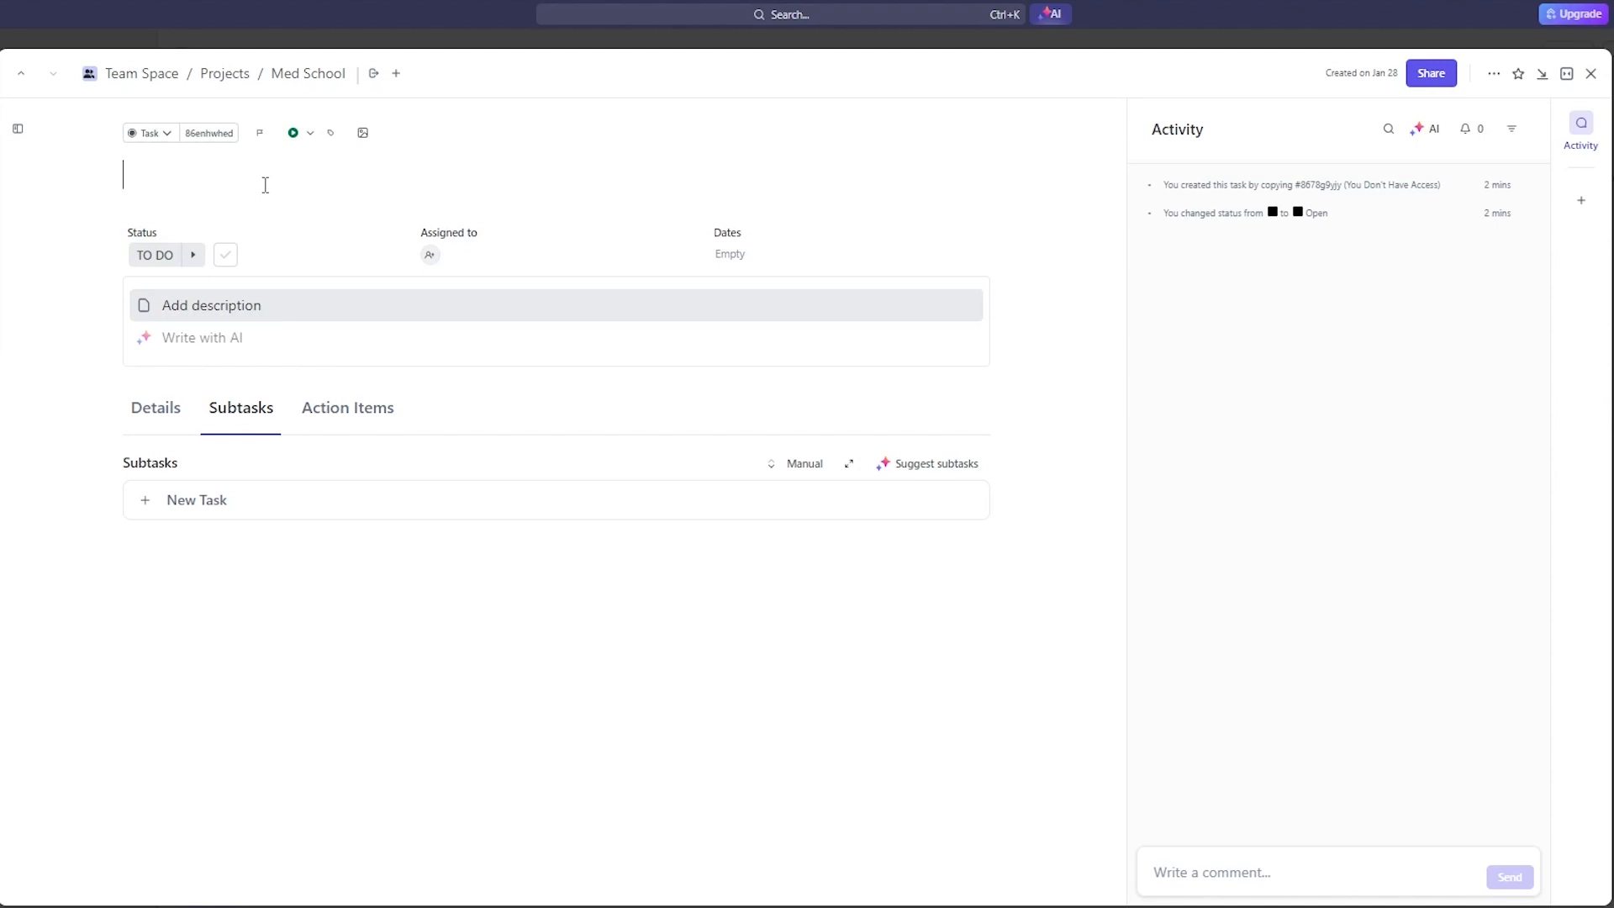
text(Practicals)
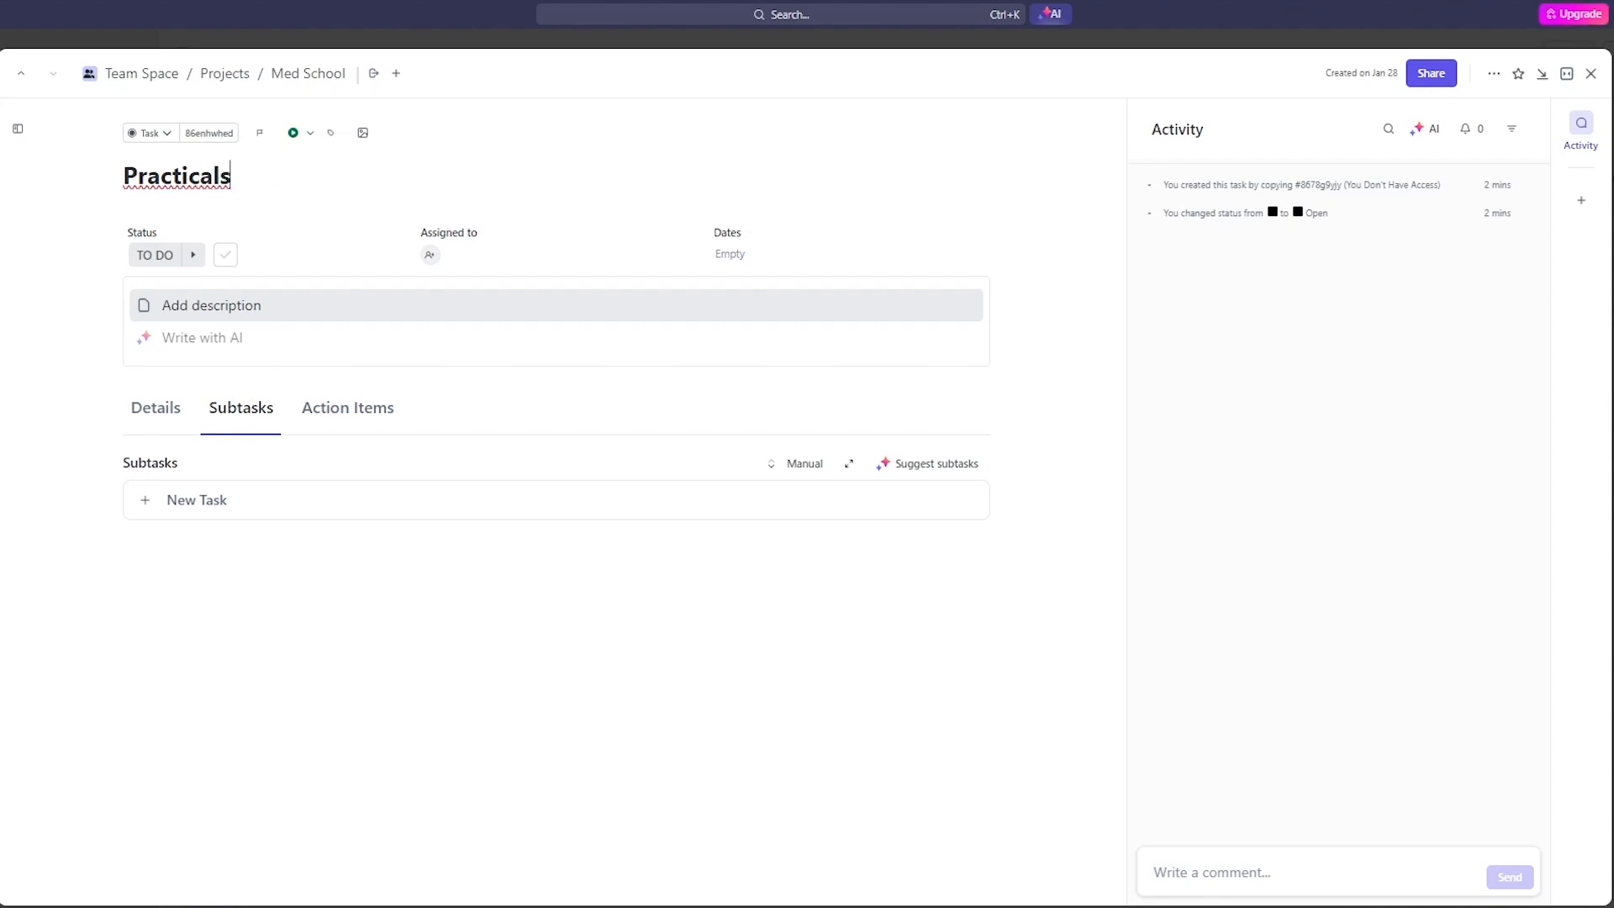
key(Escape)
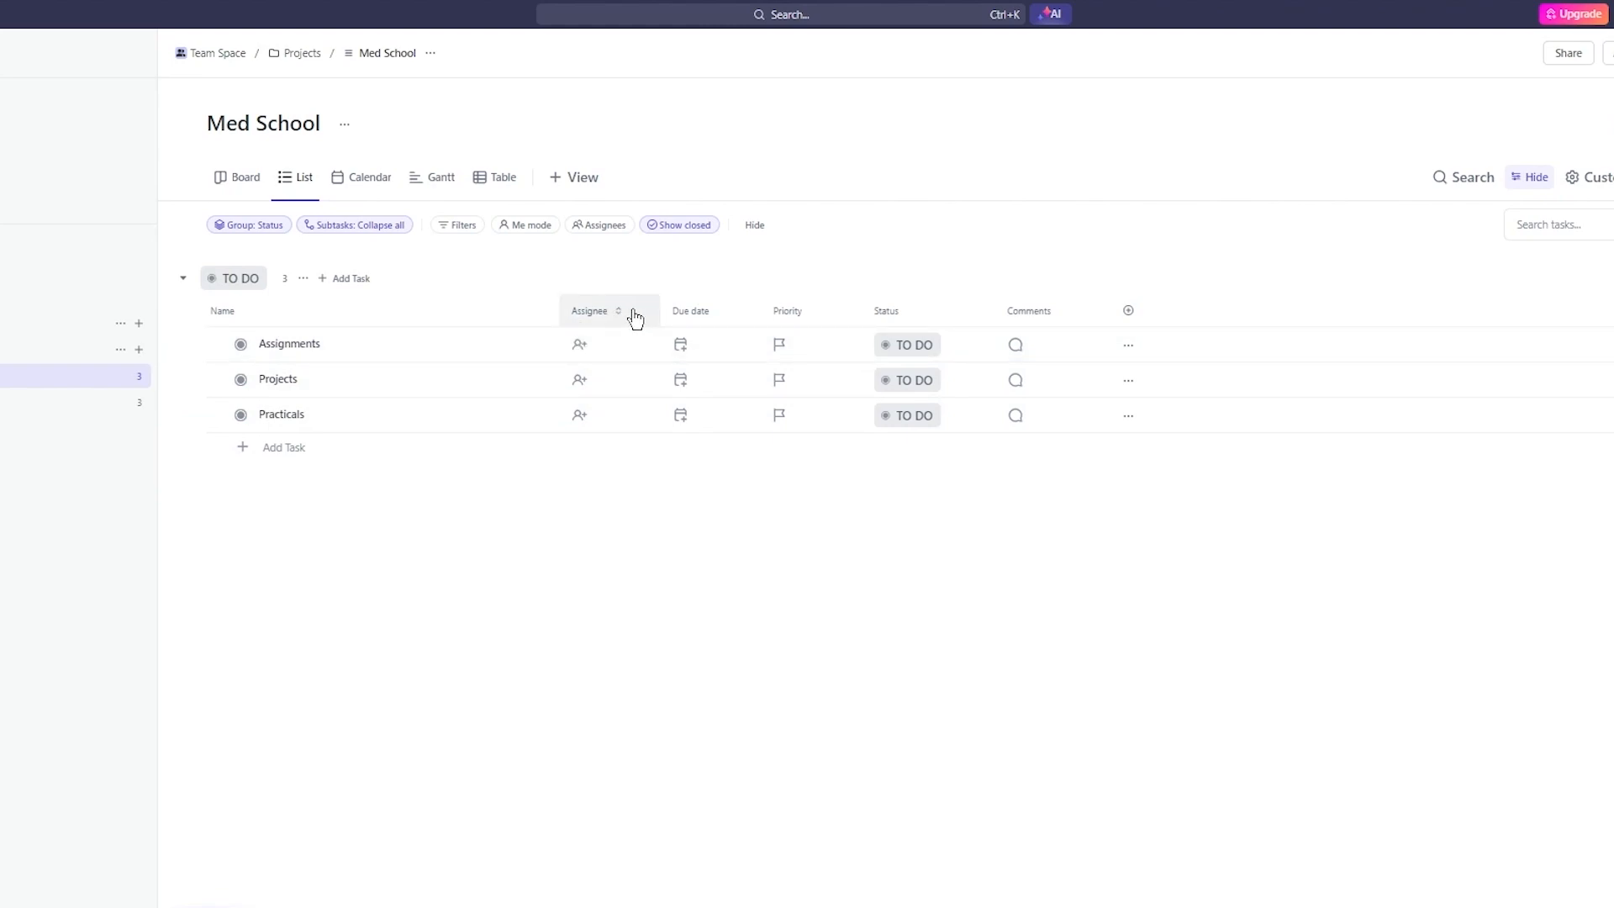
Step: Assign a team member to Assignments and set its due date to Feb 9
click(589, 360)
click(594, 451)
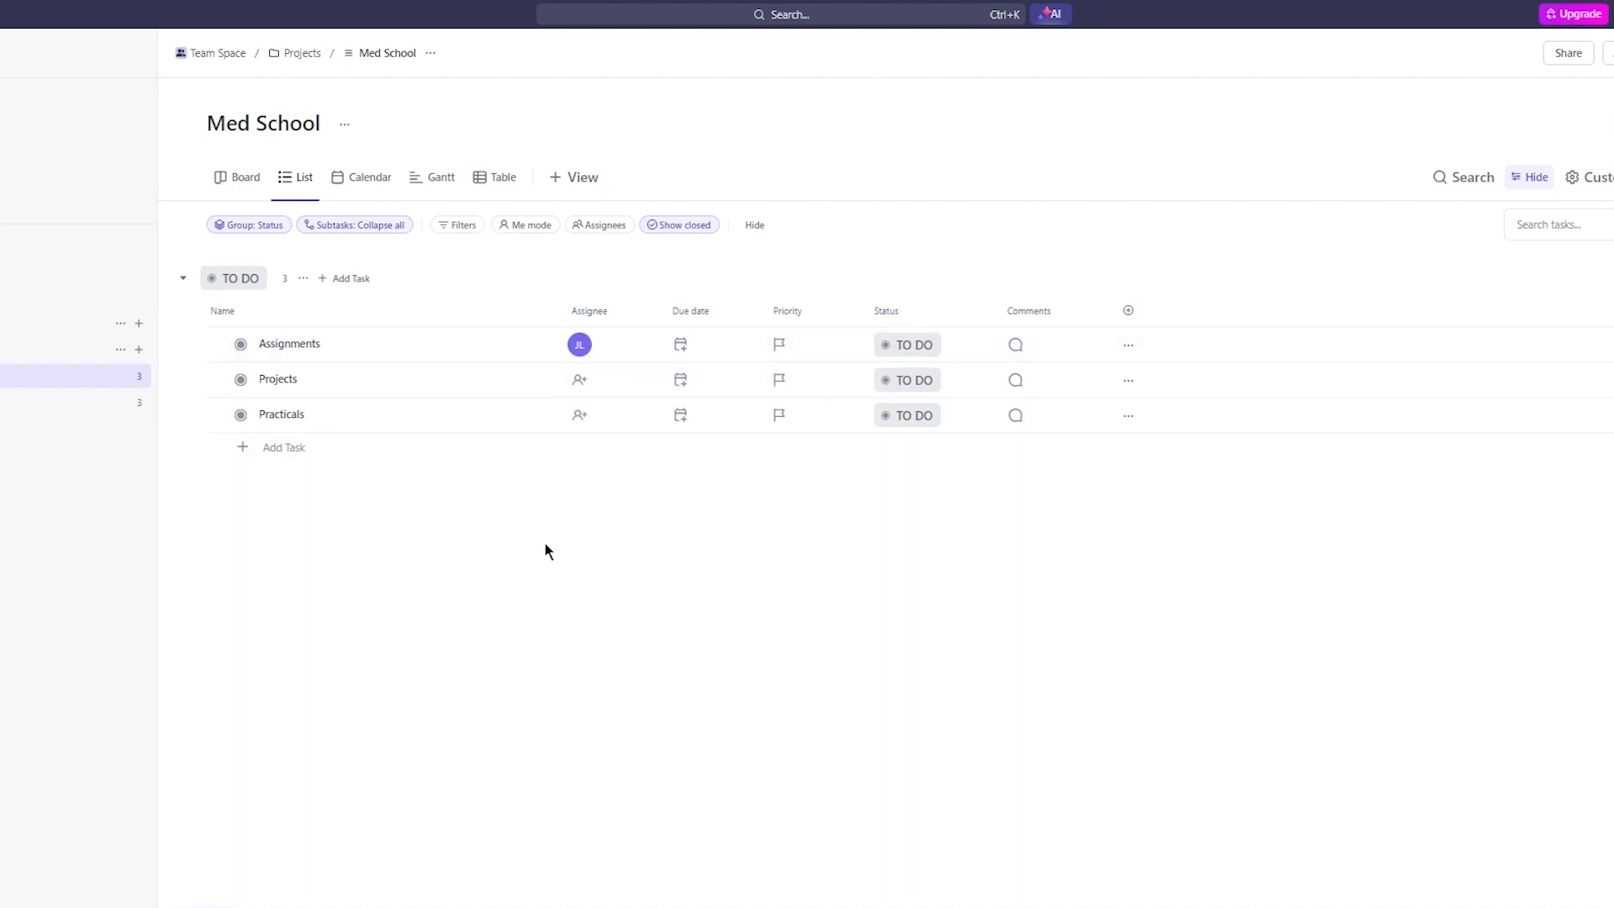
click(708, 345)
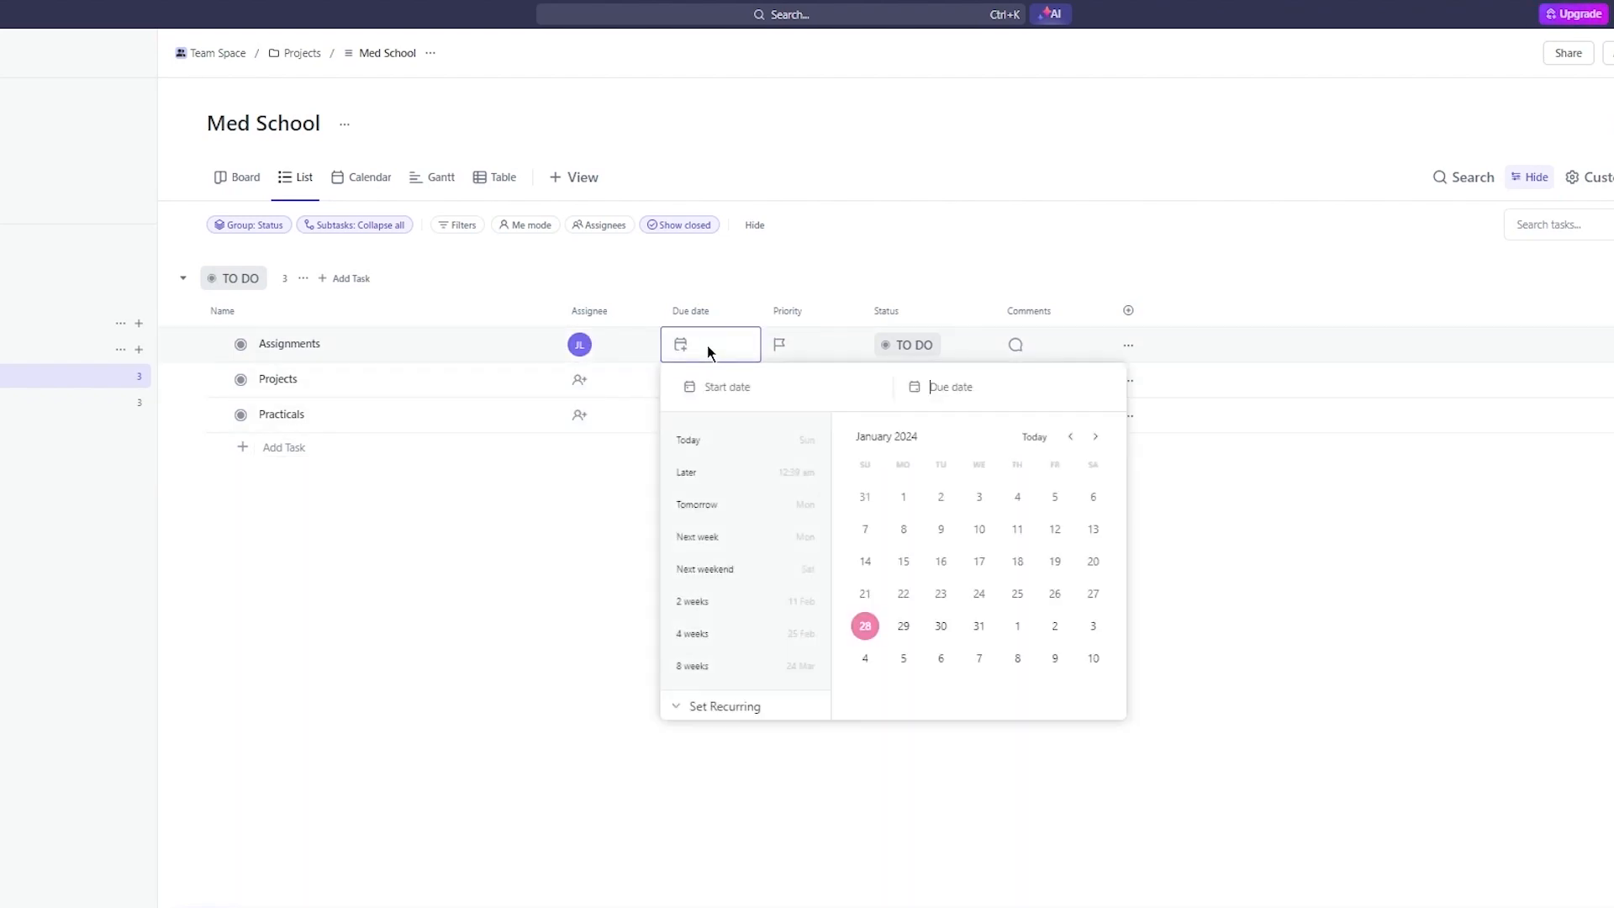
click(1055, 658)
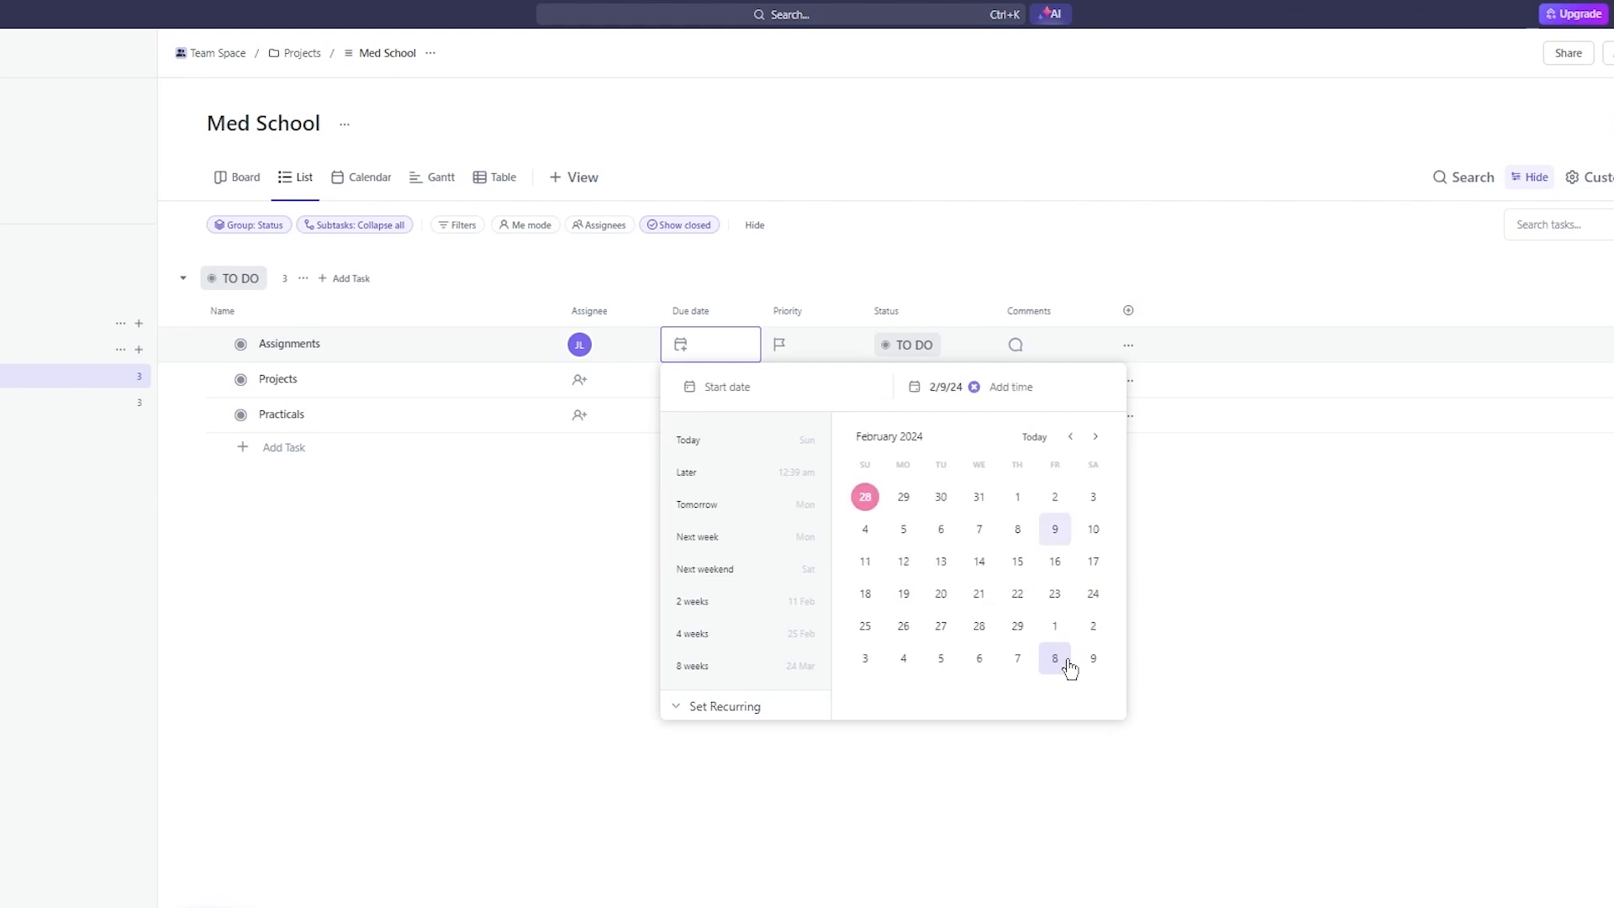
click(988, 774)
Step: Set the Projects due date to Feb 1 and the Practicals due date to Feb 5
click(682, 379)
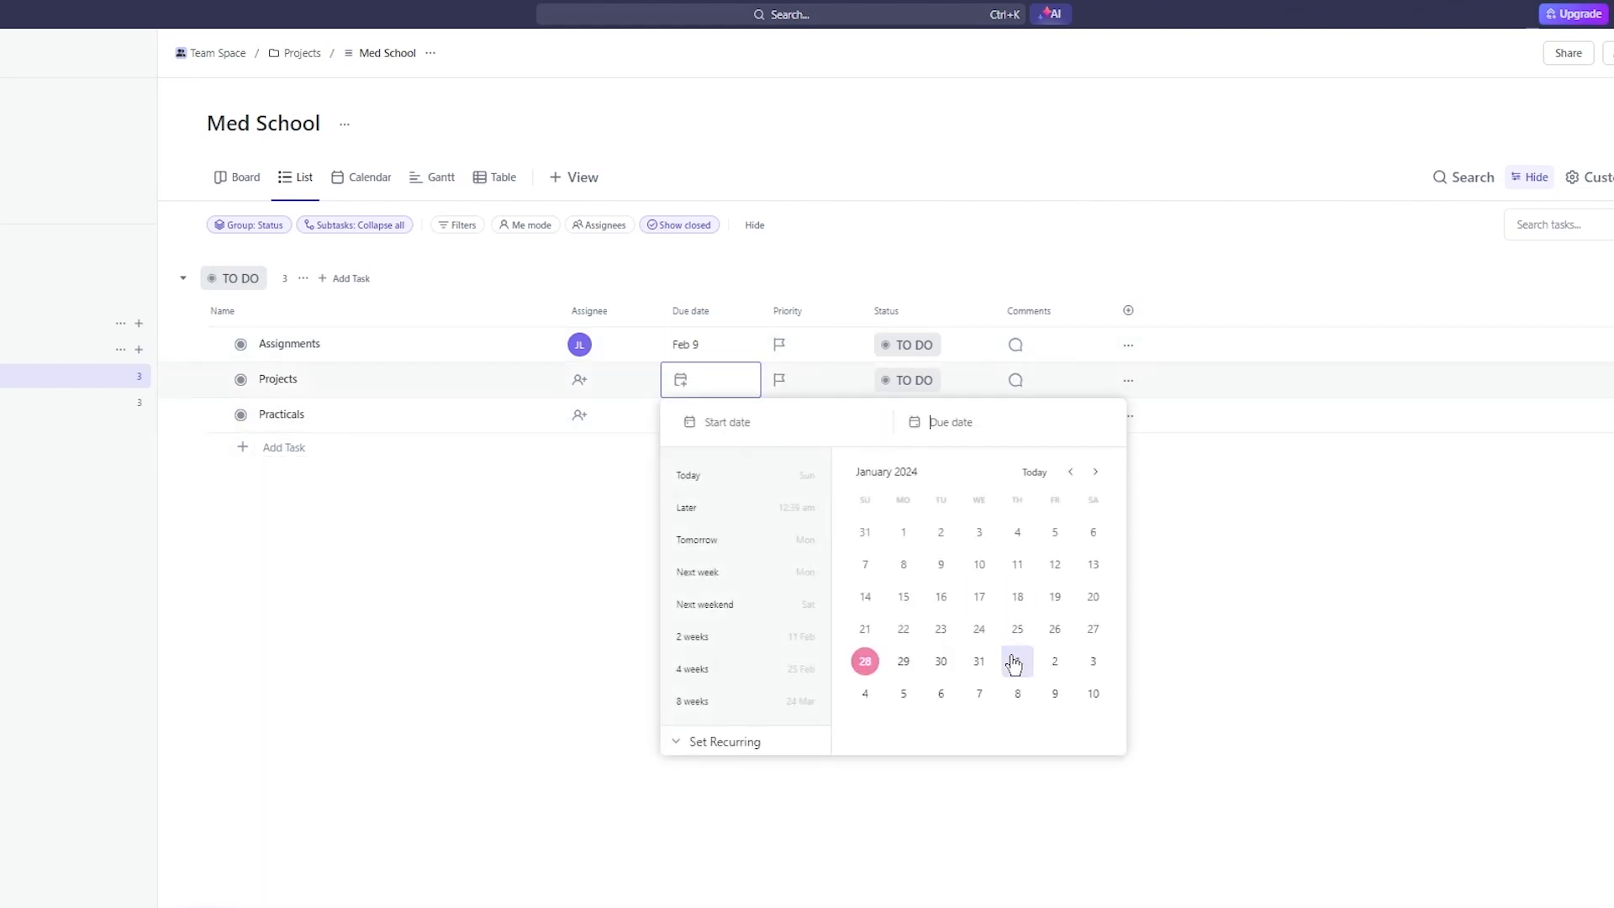
click(1017, 660)
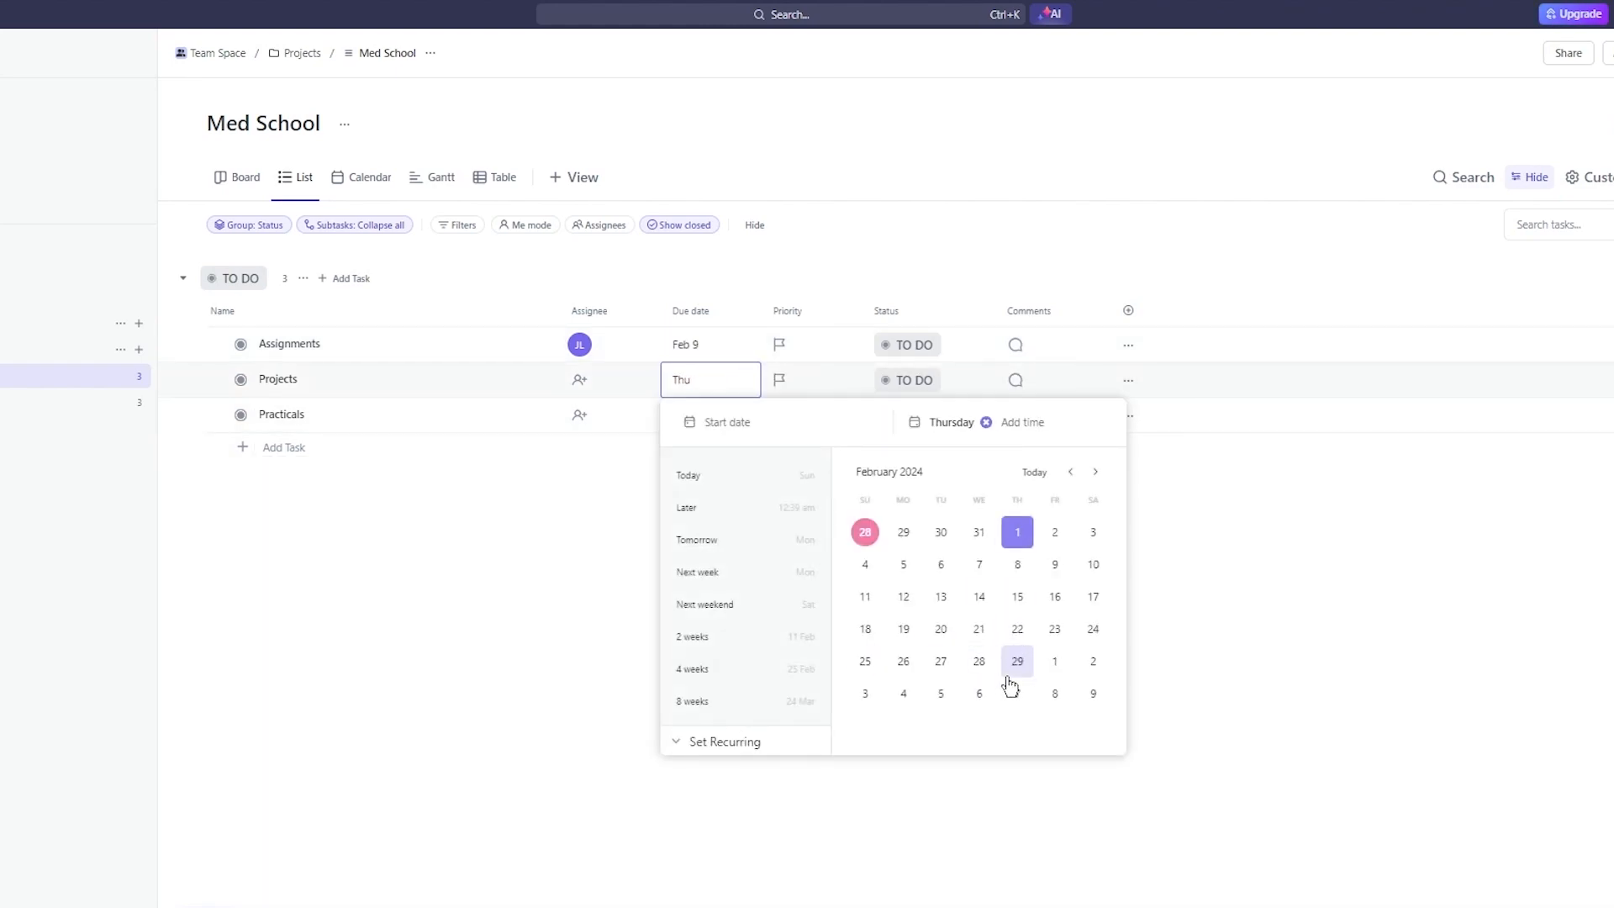
click(898, 794)
click(703, 414)
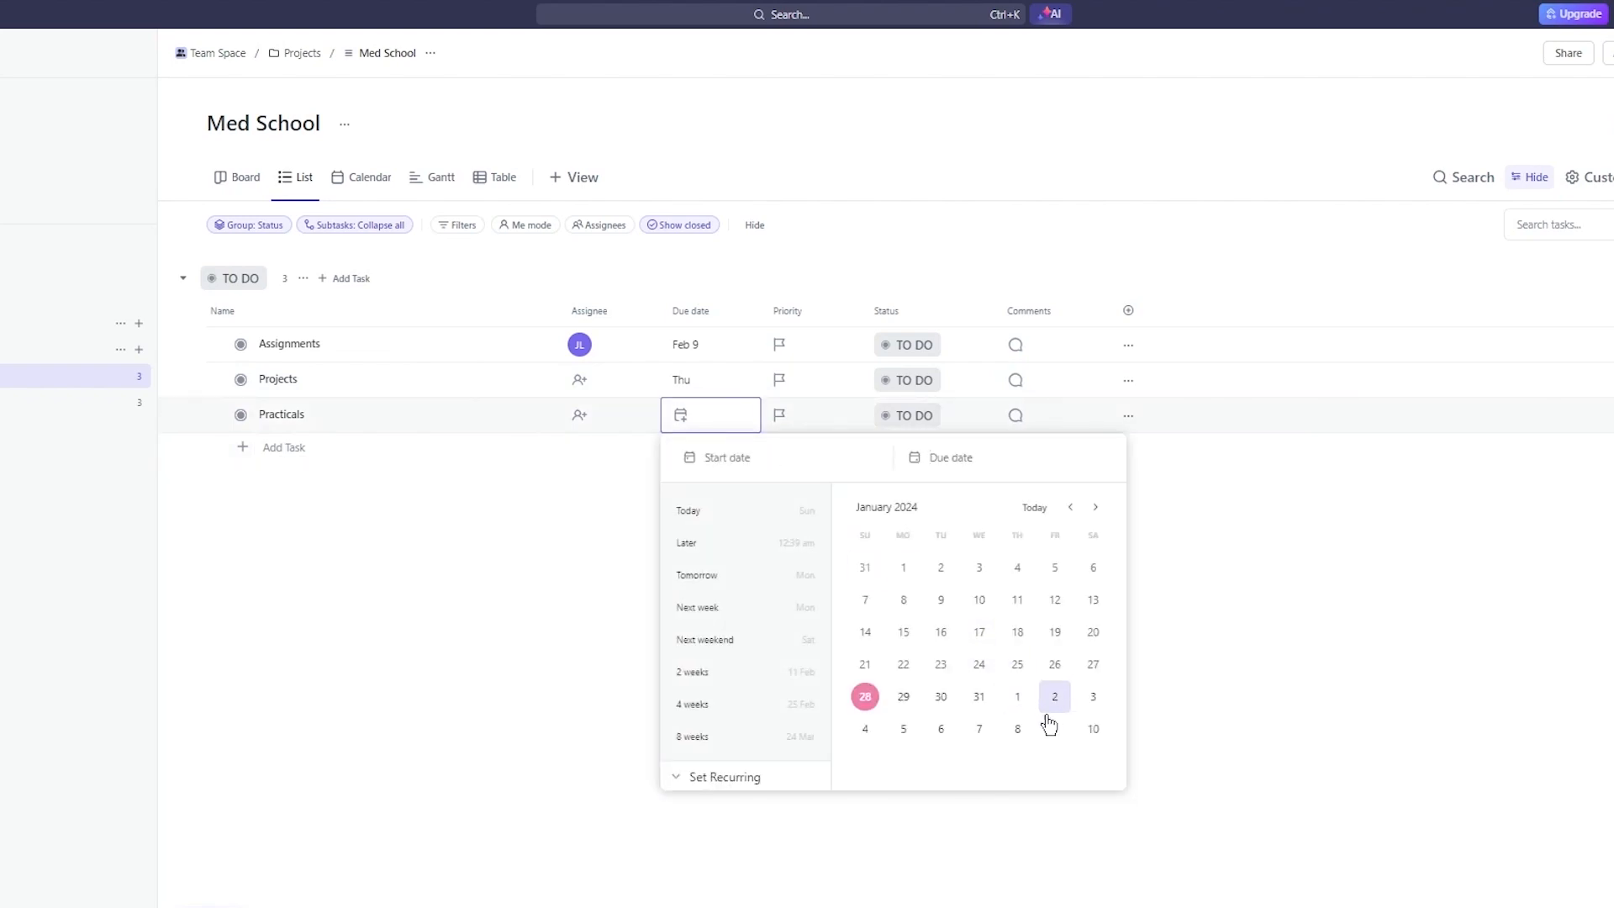
click(904, 729)
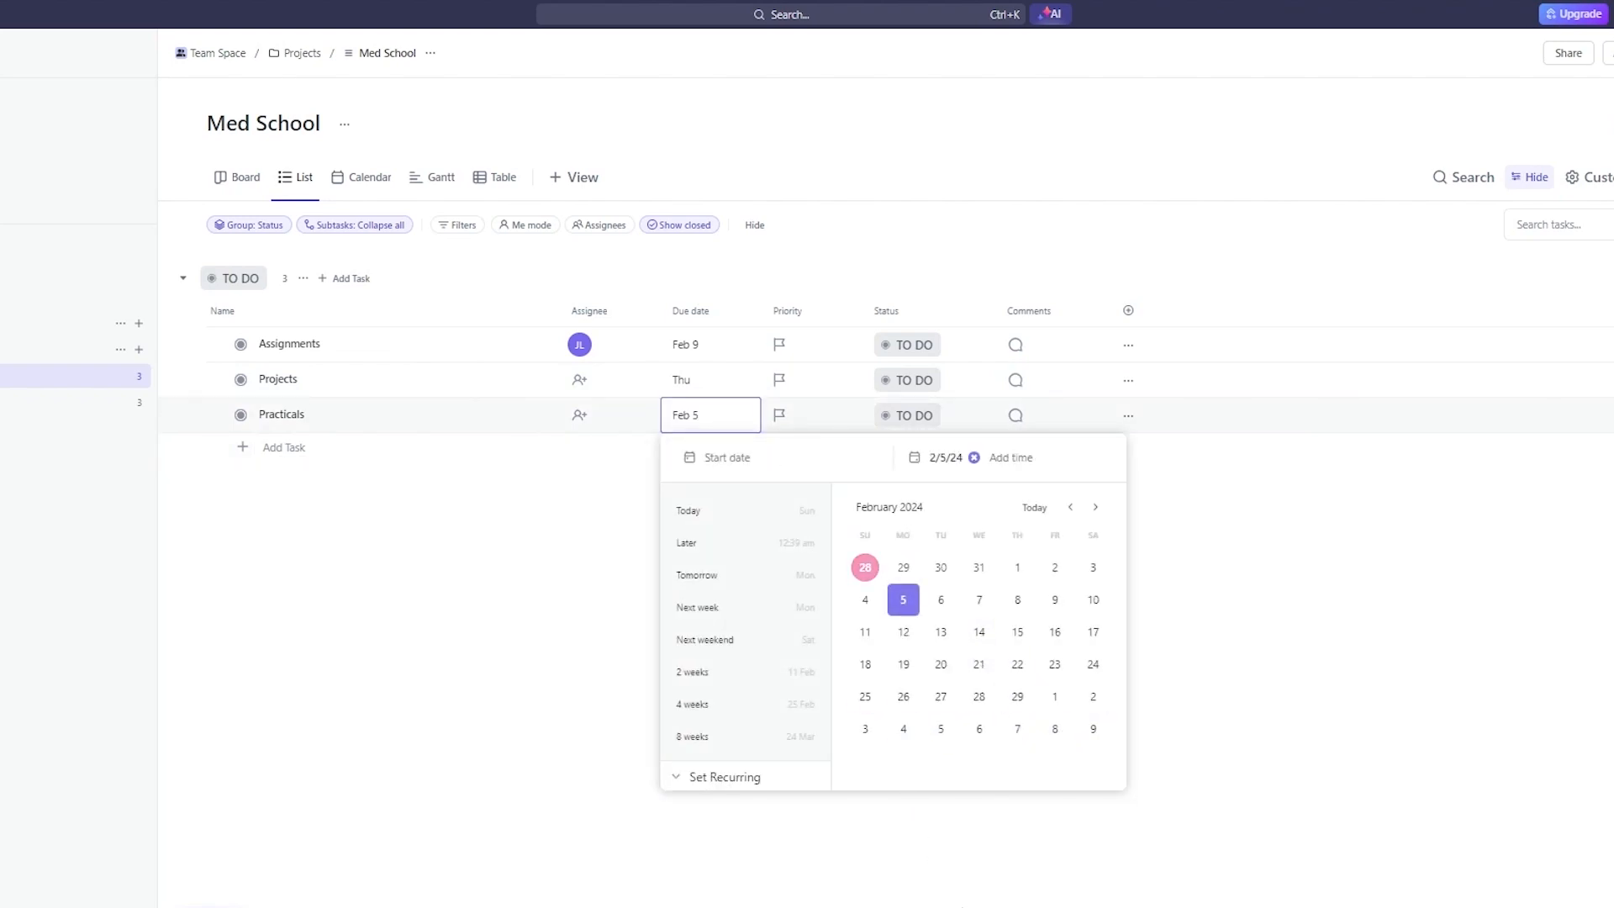
click(963, 906)
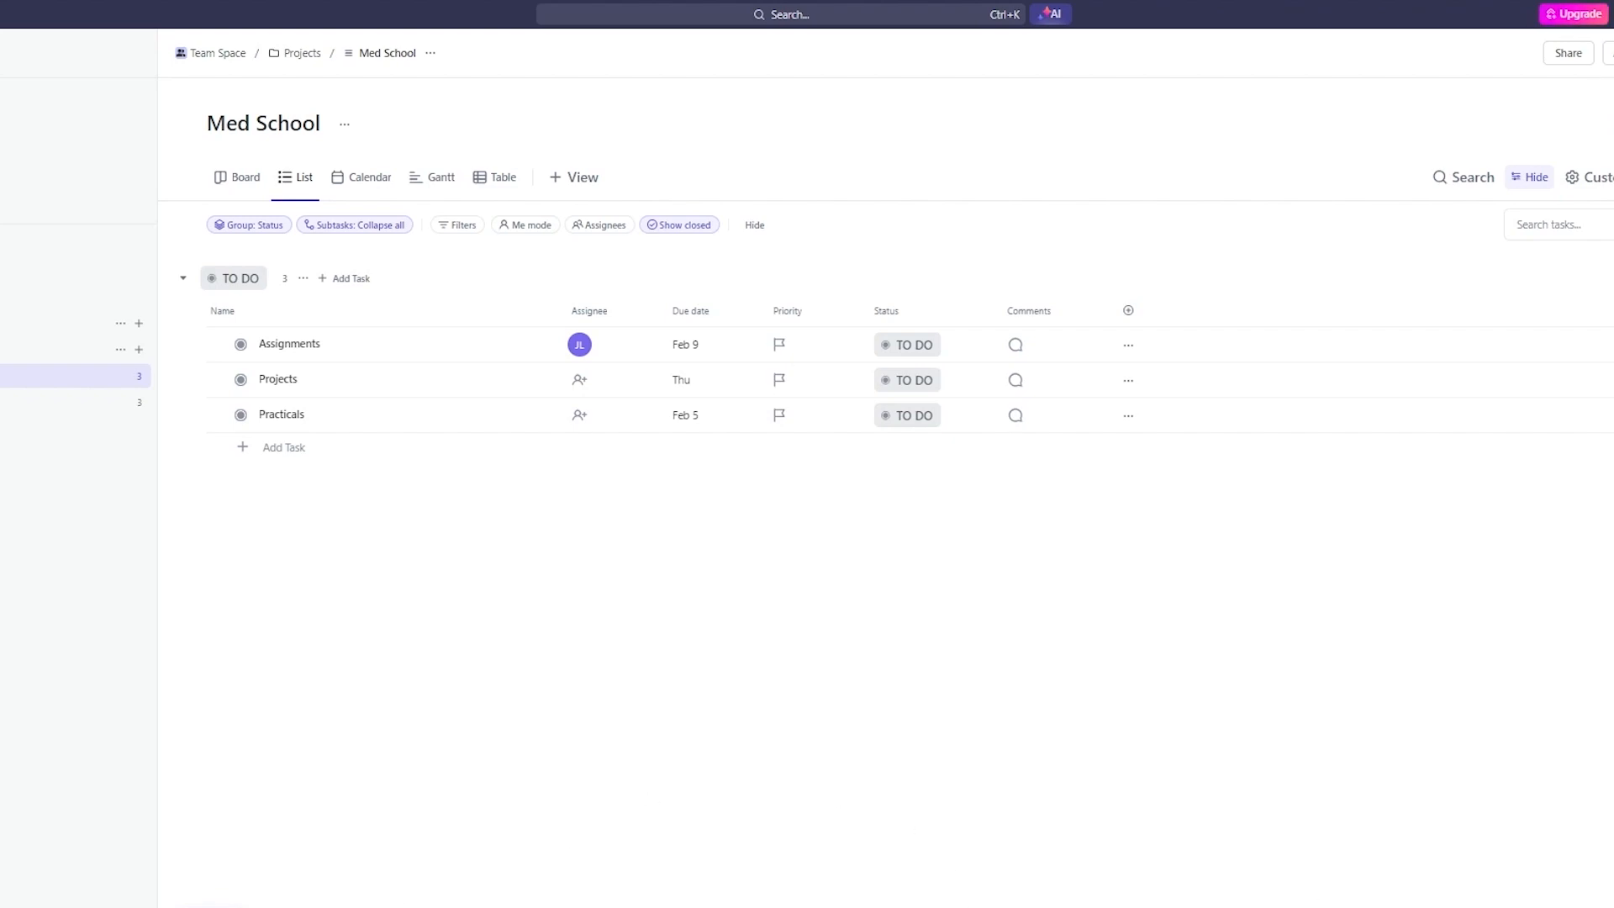
Step: Browse the Internship and Life lists, then go back to the Med School list
click(11, 403)
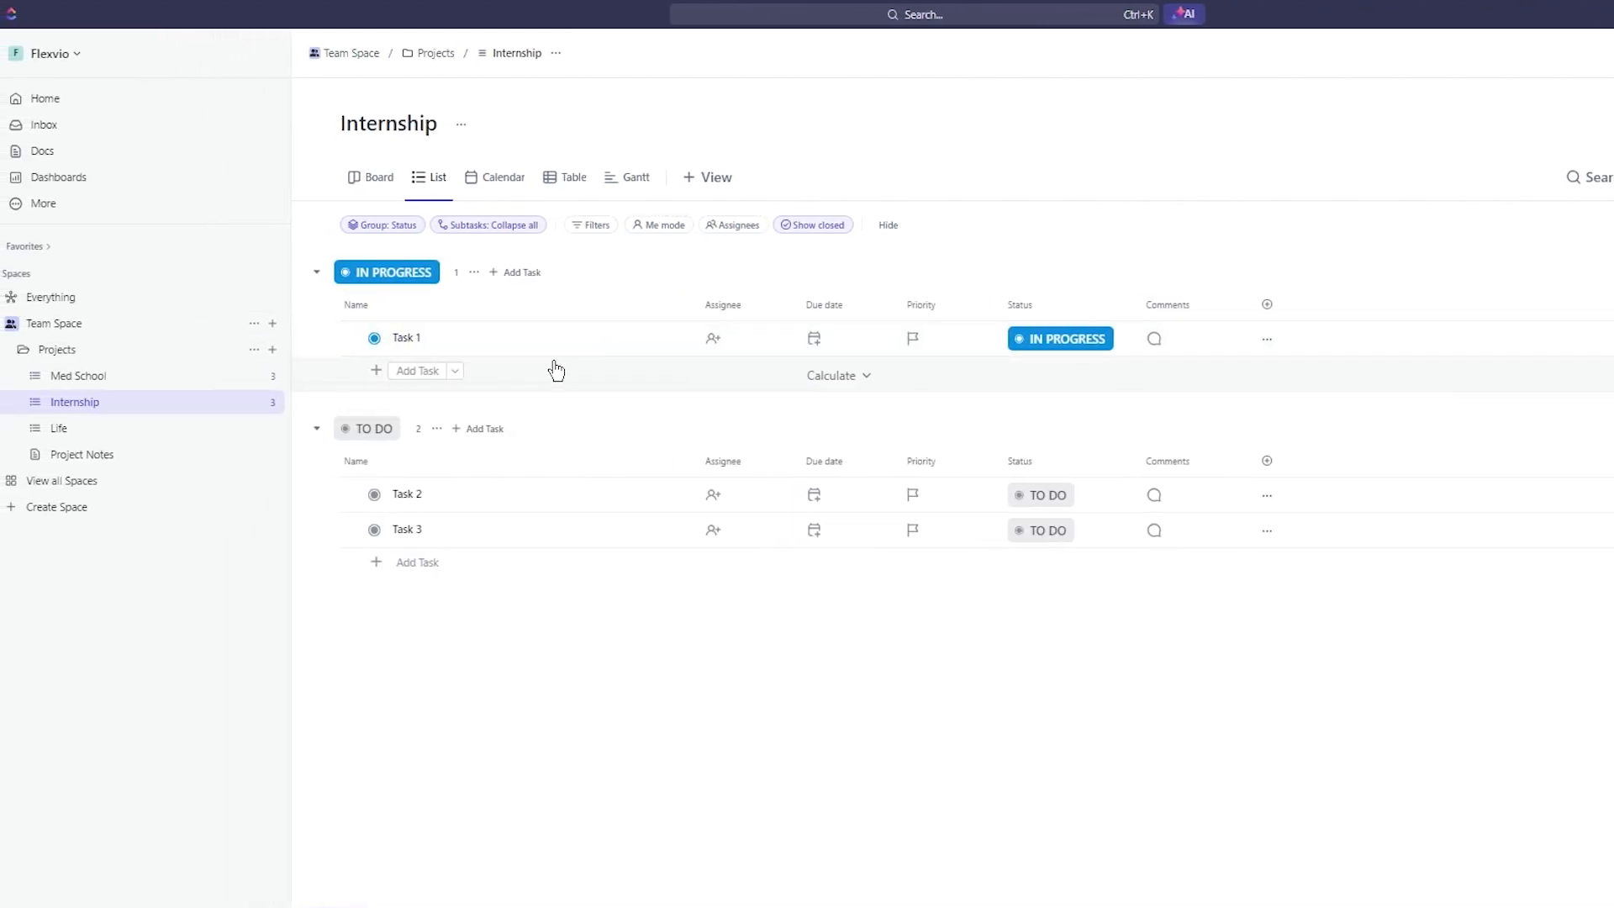
click(86, 433)
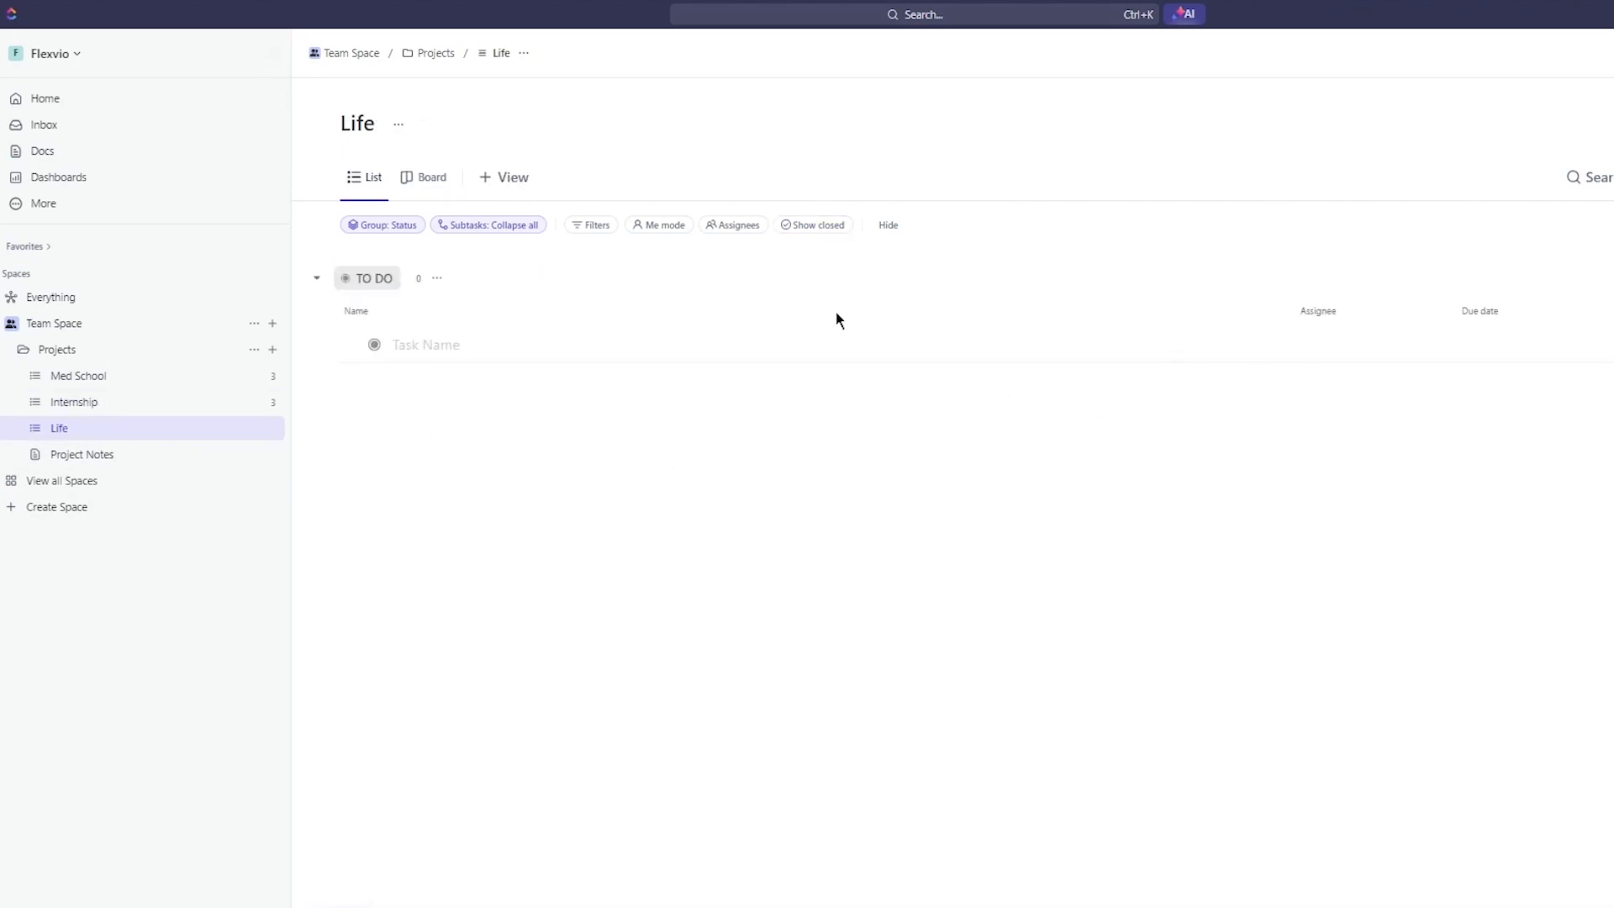
click(97, 376)
Step: Start a new Med School automation triggered when status changes from Active to Closed/COMPLETE
click(1611, 53)
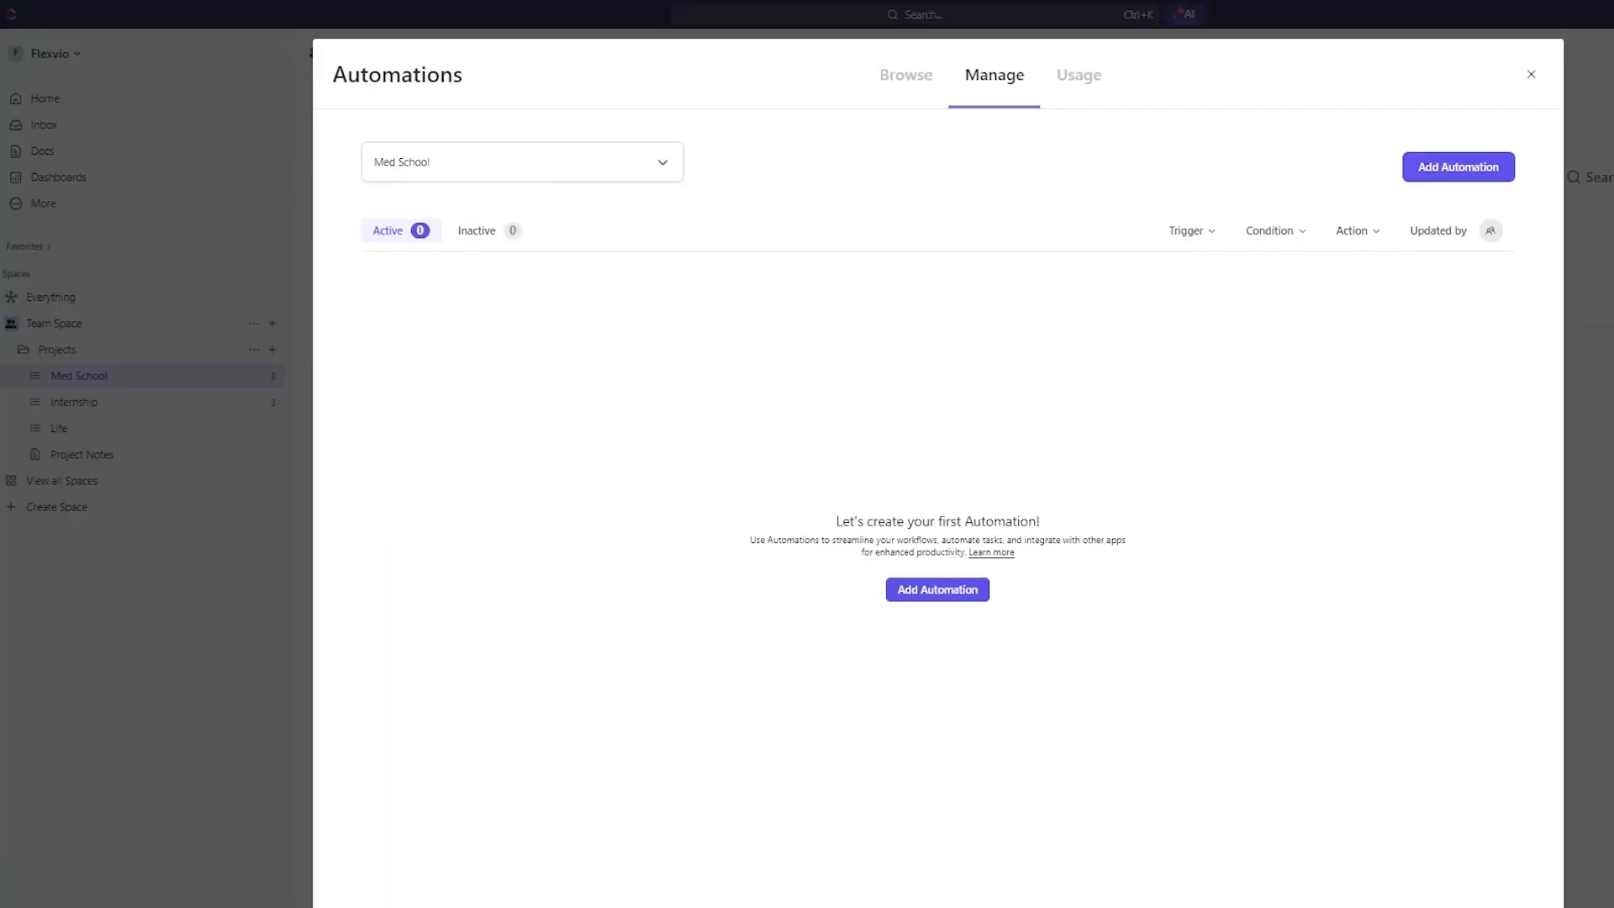
click(1451, 168)
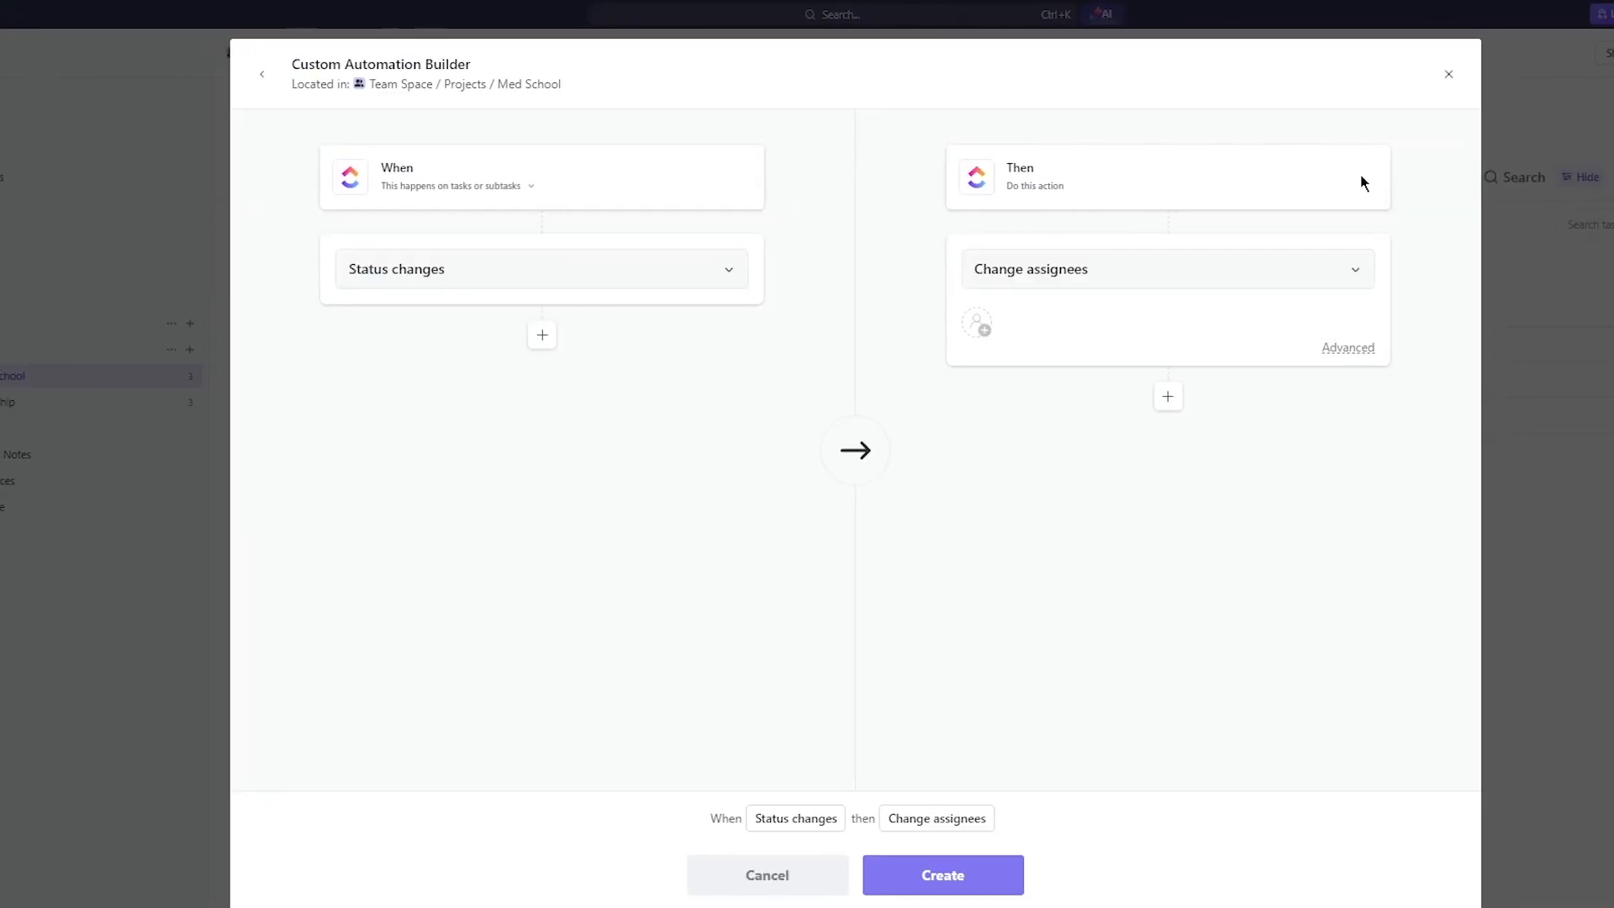
click(395, 322)
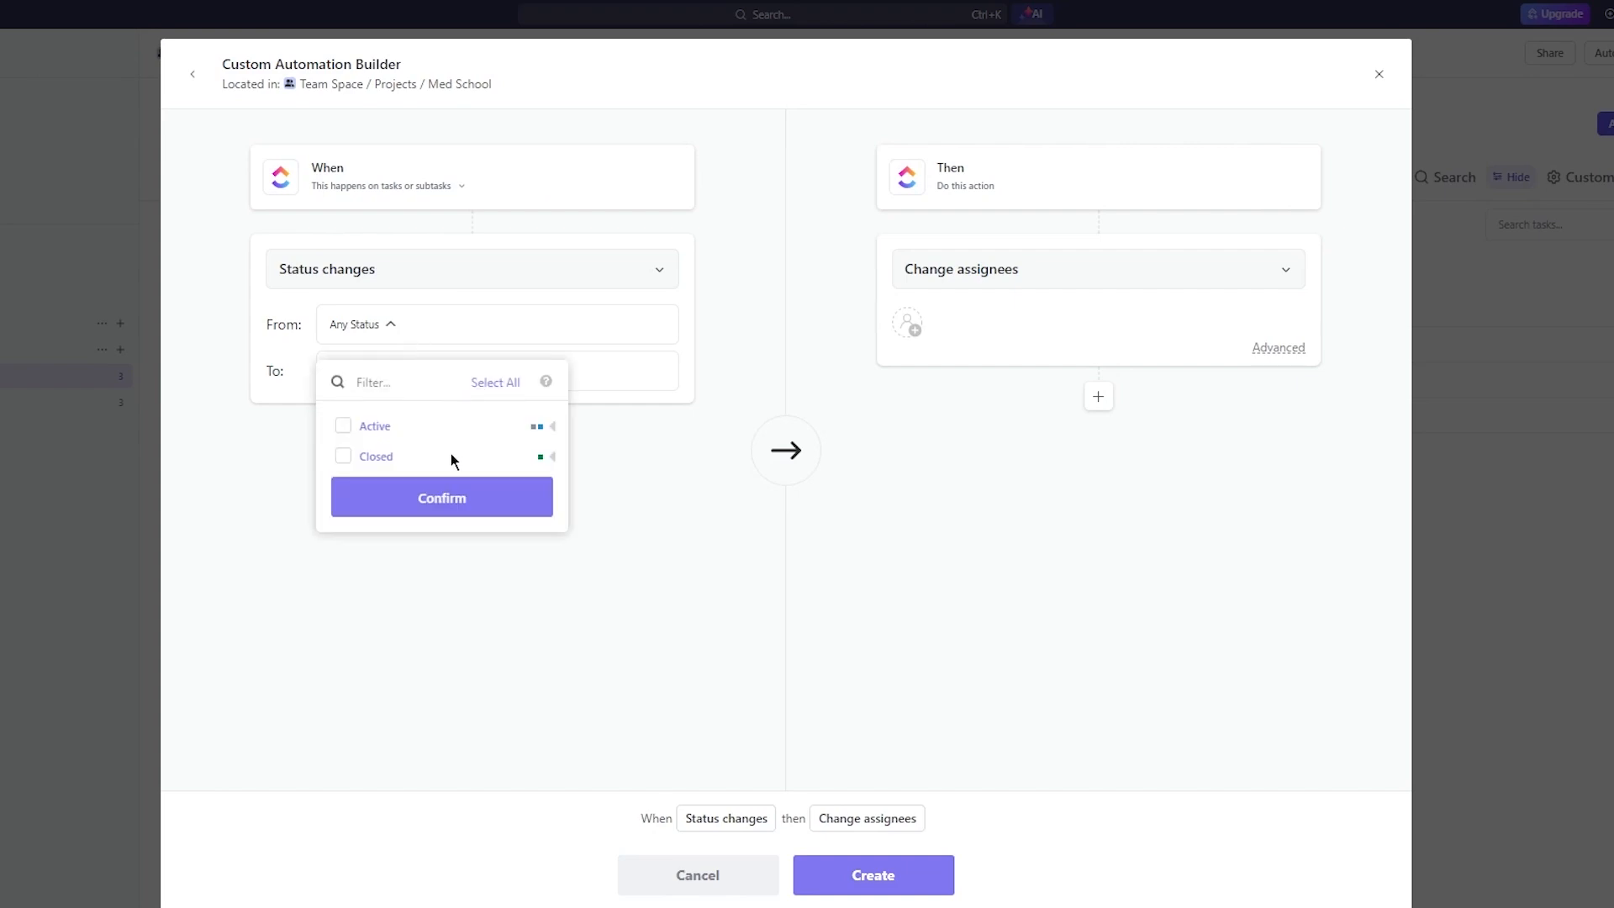
click(367, 427)
click(395, 502)
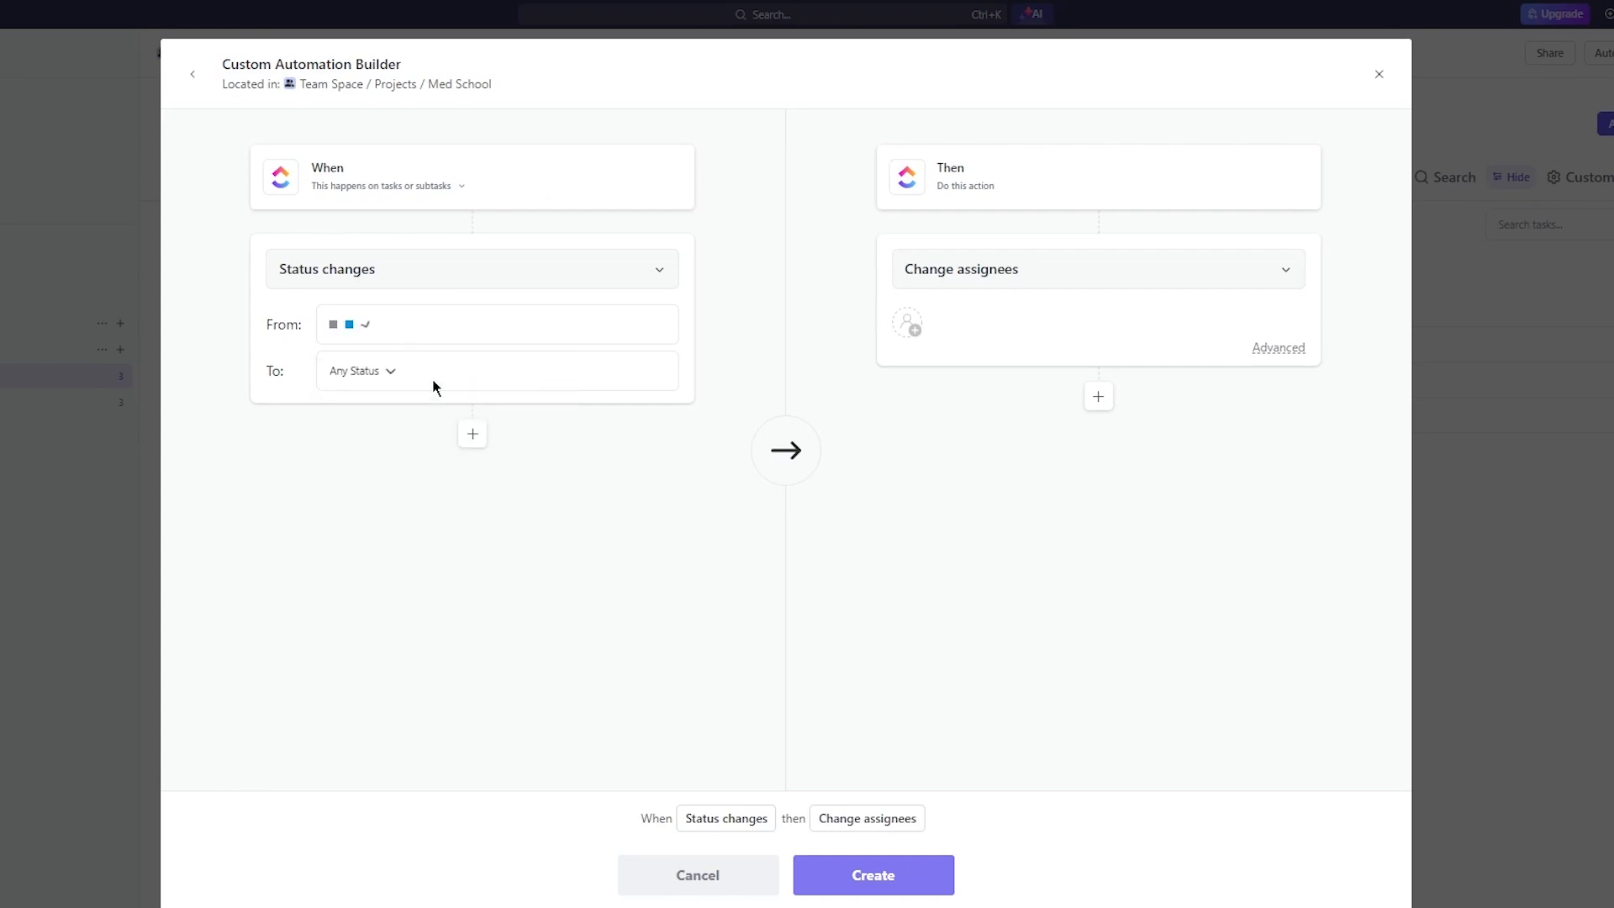
click(395, 387)
click(376, 503)
click(400, 542)
Step: Make the automation's action delete the task, then create it
click(1053, 271)
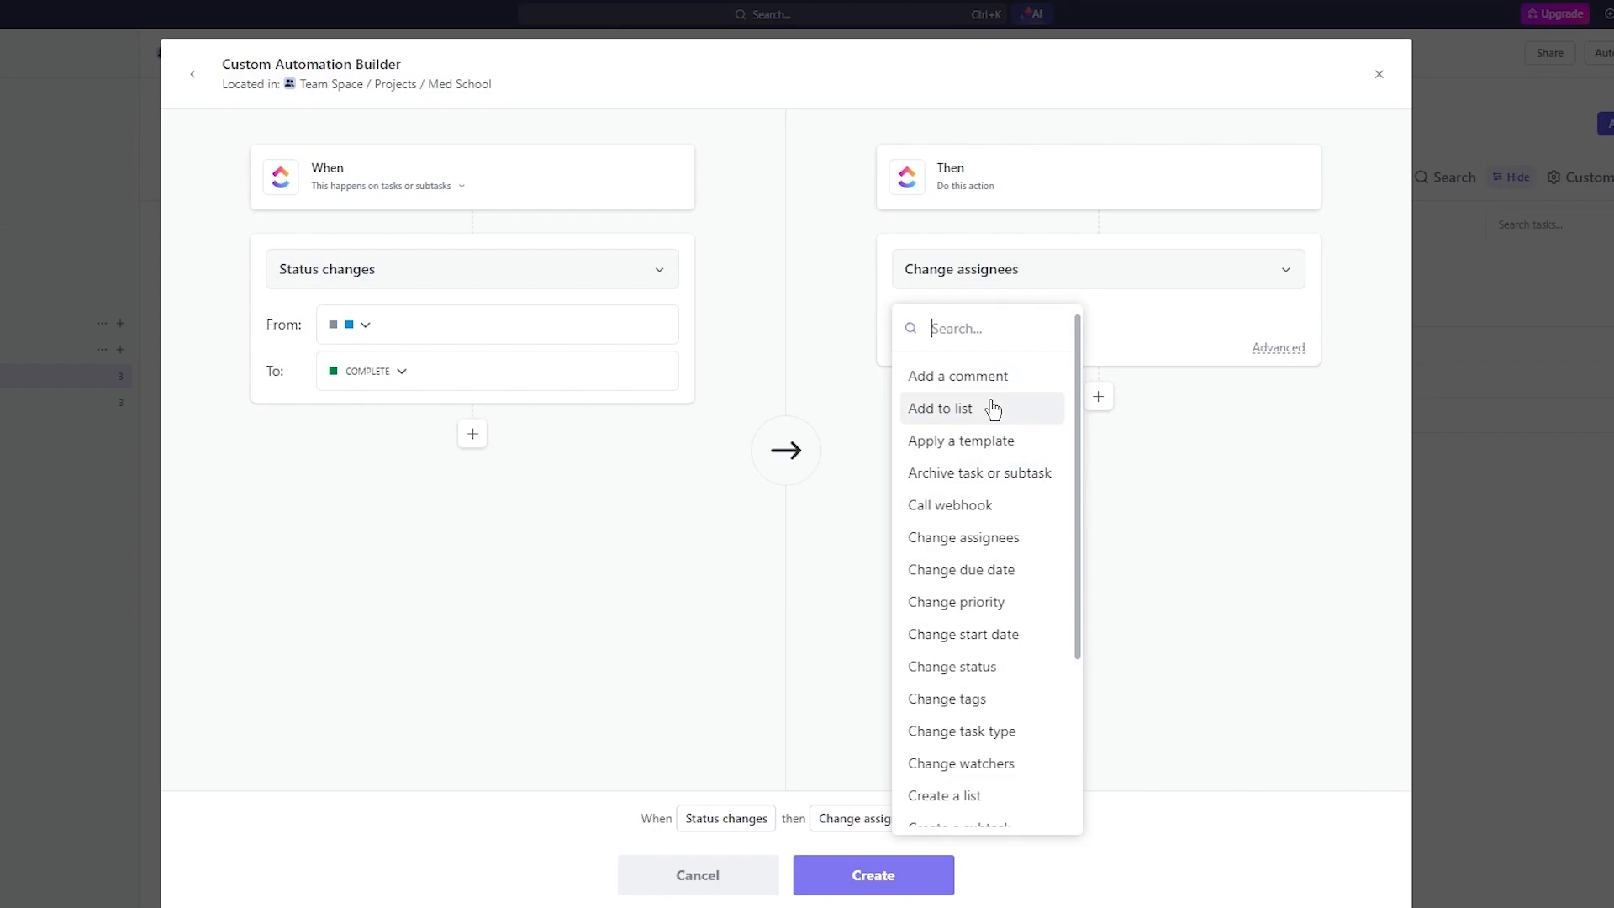
scroll(995, 410, down, 3)
click(1001, 649)
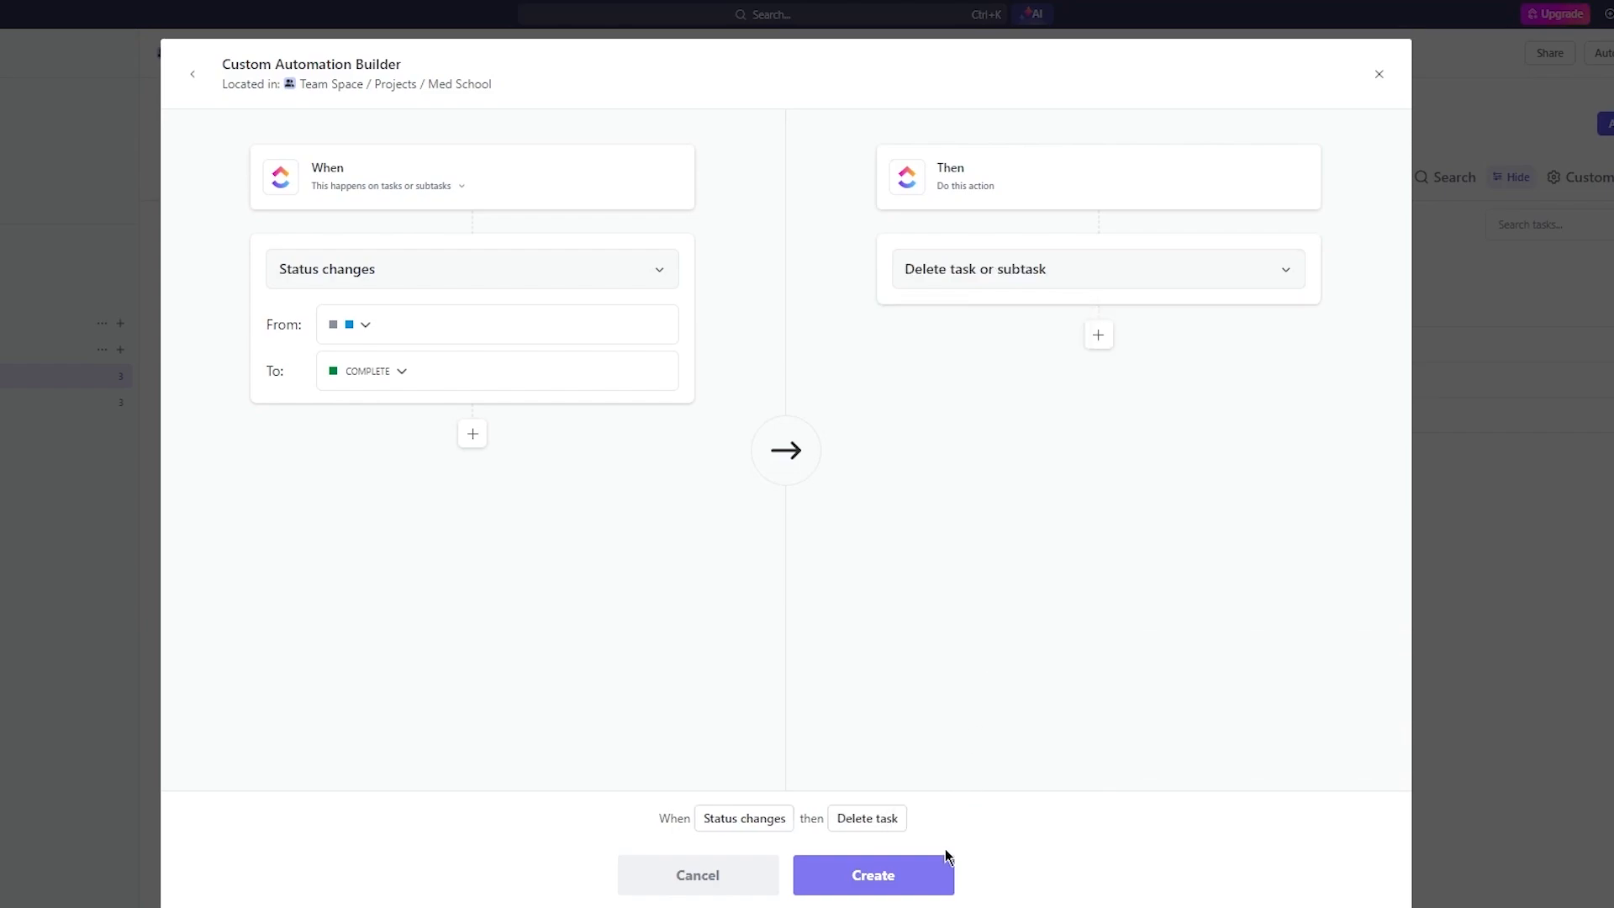
click(916, 874)
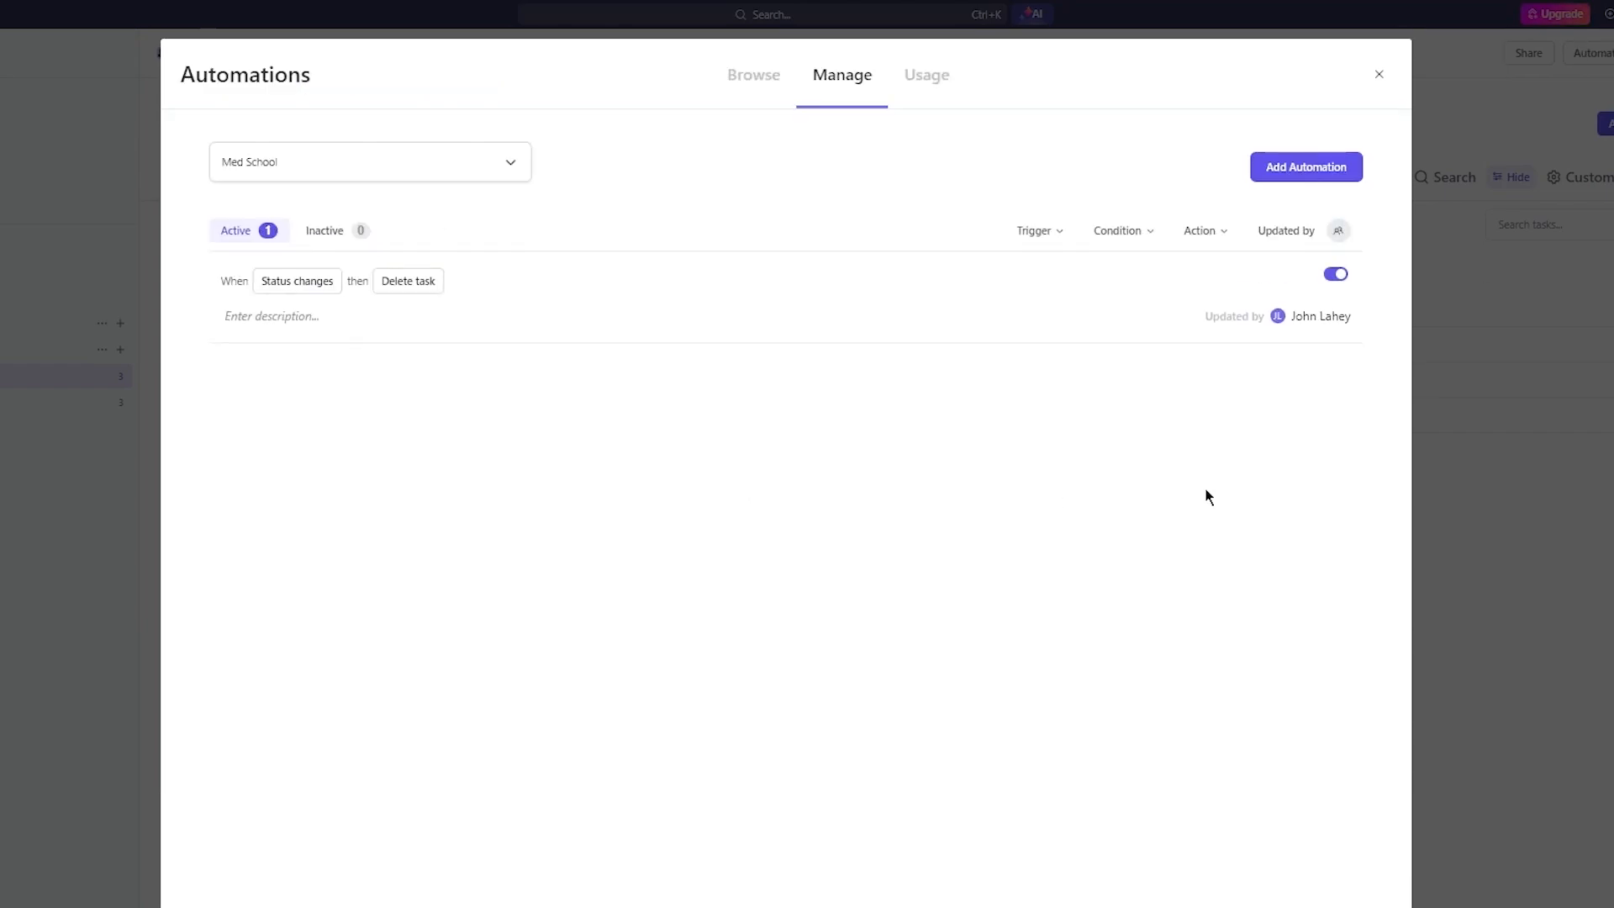
click(1377, 74)
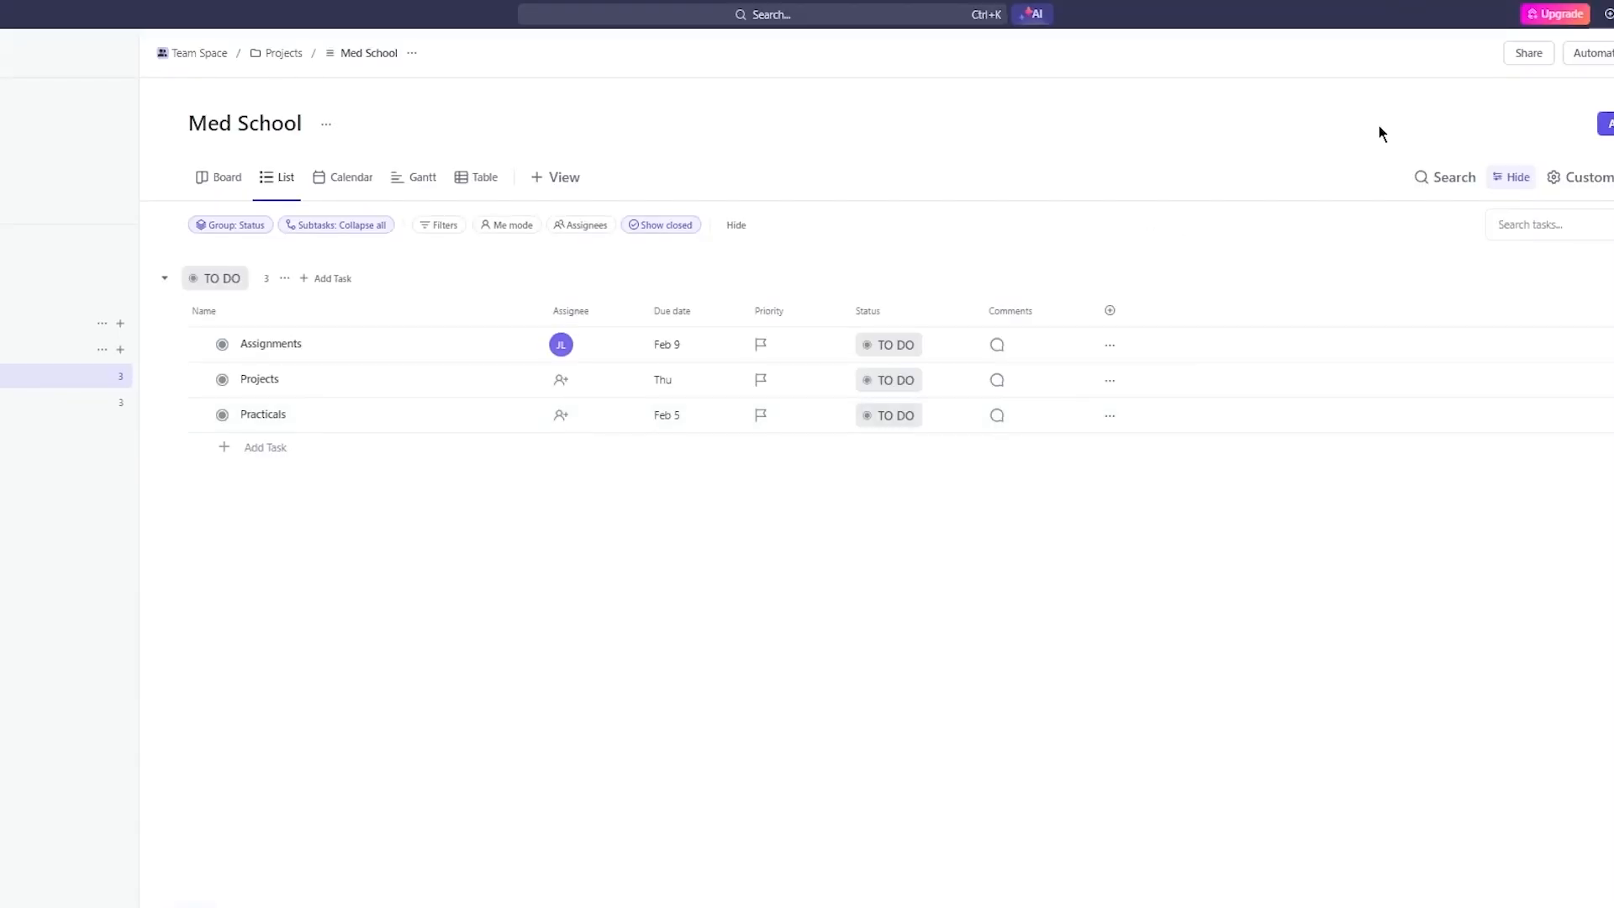
Step: Change the Assignments task status from TO DO to COMPLETE
click(891, 346)
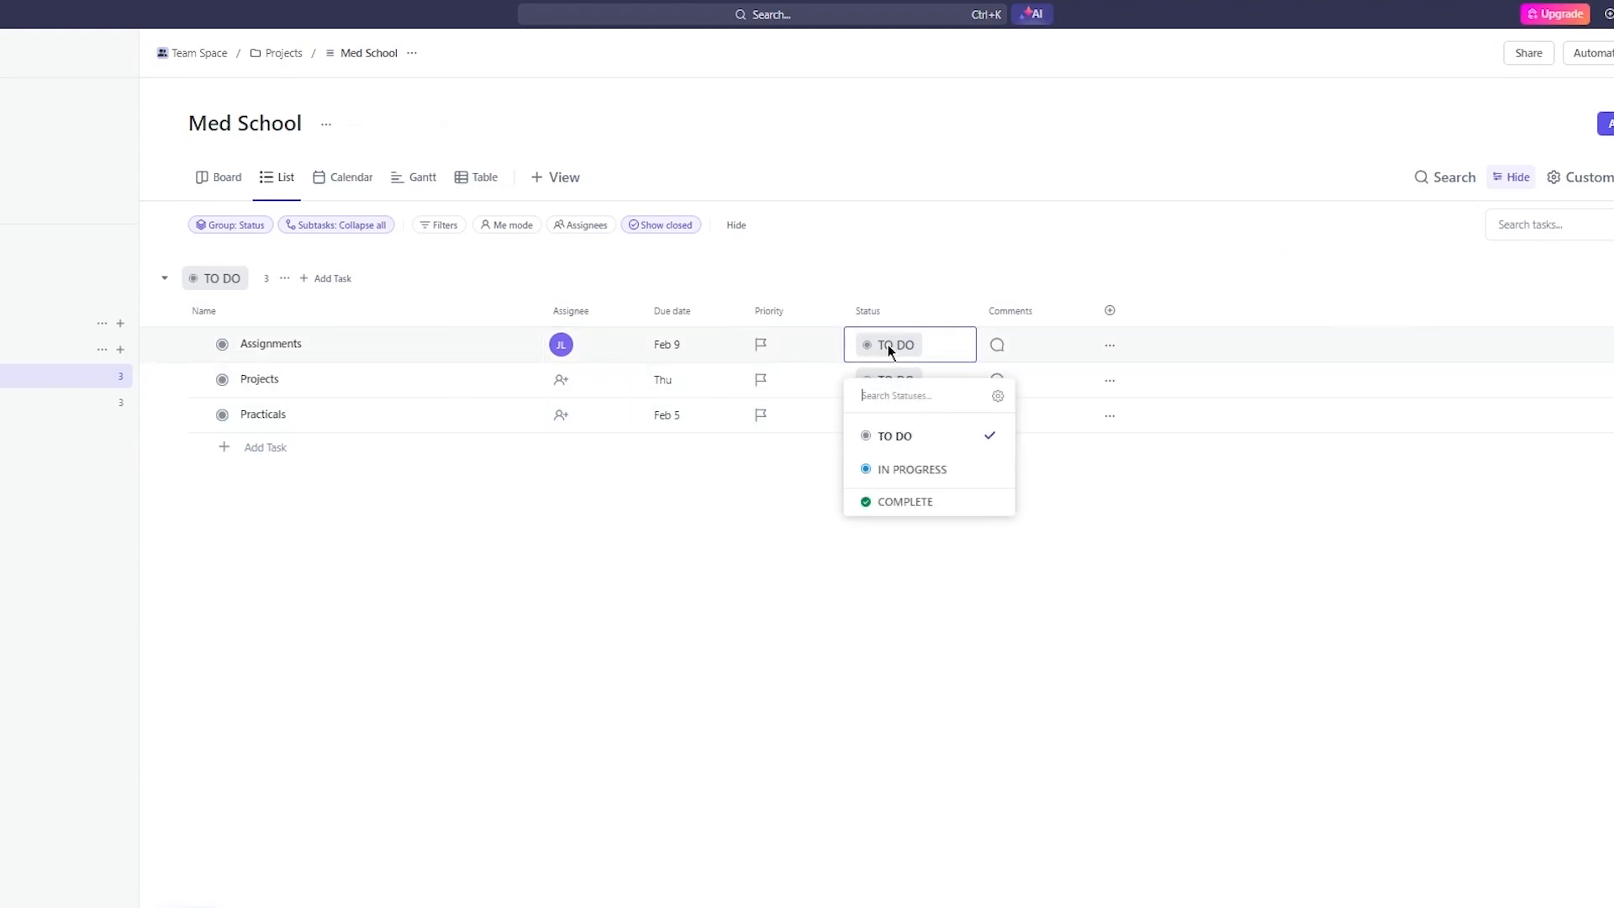
click(901, 499)
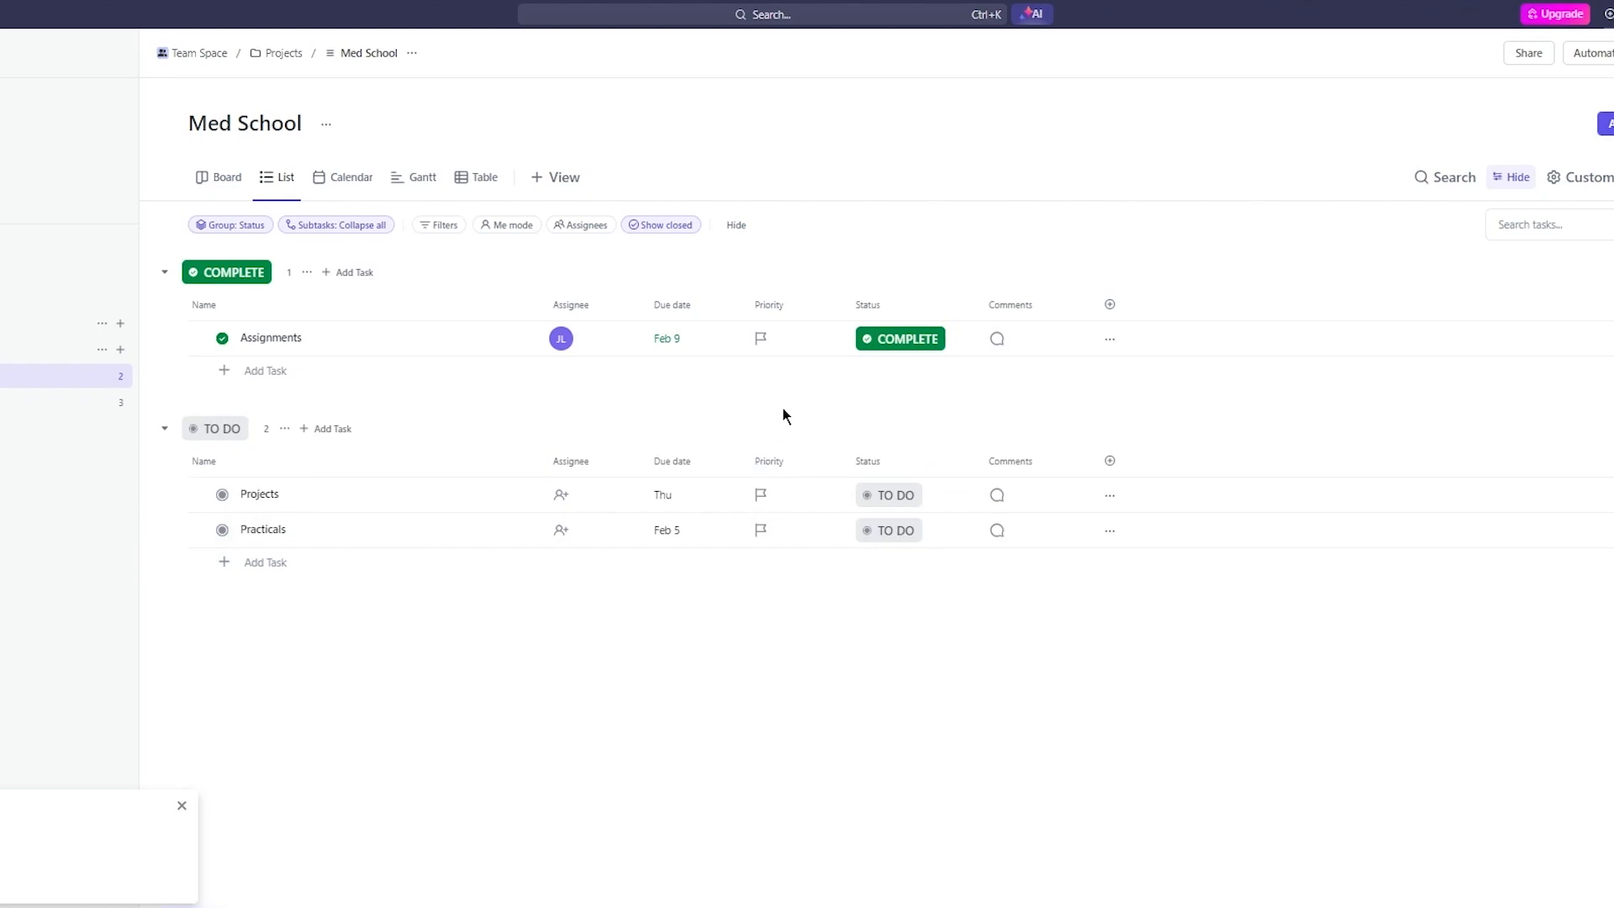